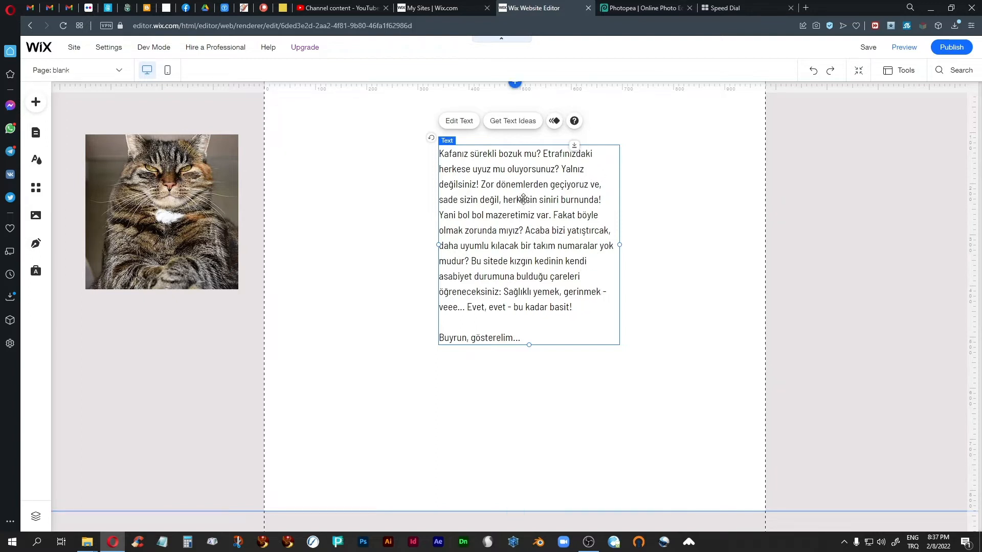
Move the paragraph to the left half of the page and place a duplicate of it in the right half.
{"action": "left_click_drag", "start_coordinate": [522, 199], "coordinate": [384, 186]}
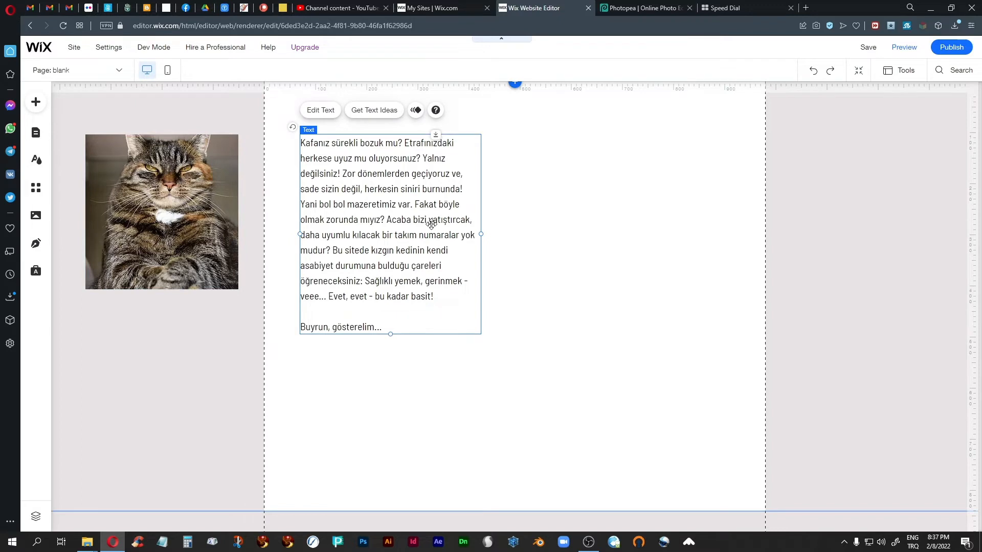
{"action": "key", "text": "ctrl+d"}
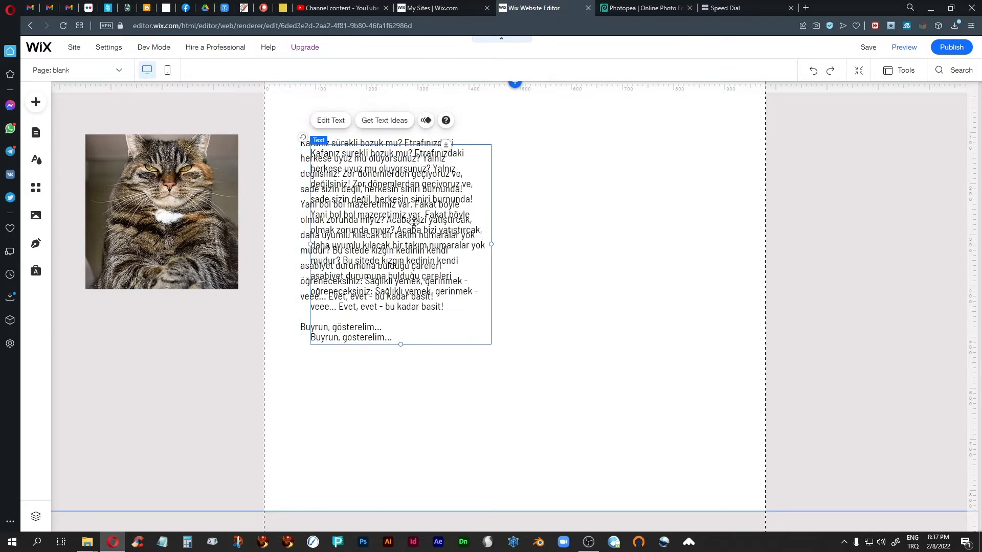
{"action": "left_click_drag", "start_coordinate": [413, 222], "coordinate": [608, 217]}
Center-align the text of the duplicated paragraph in the right half of the page.
{"action": "left_click", "coordinate": [537, 122]}
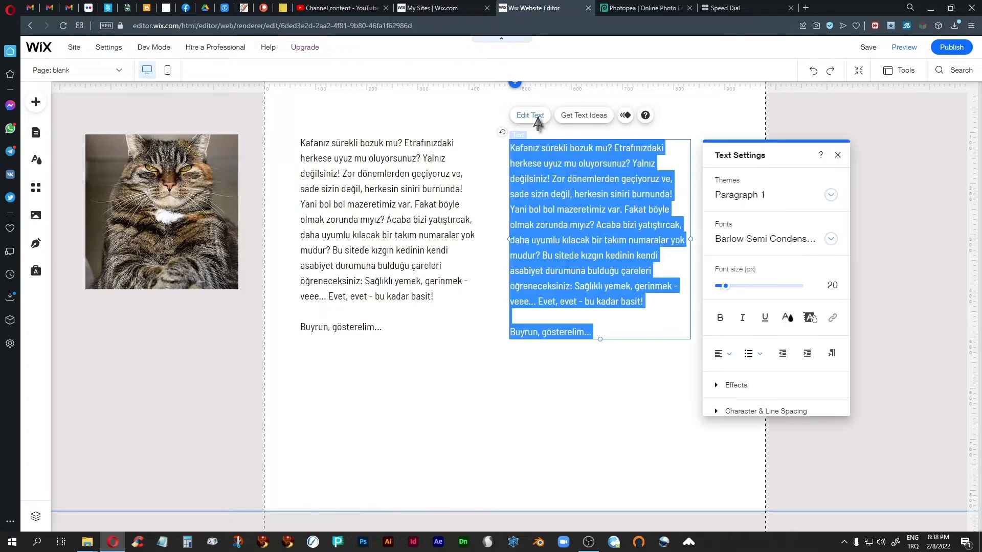
{"action": "left_click", "coordinate": [726, 355]}
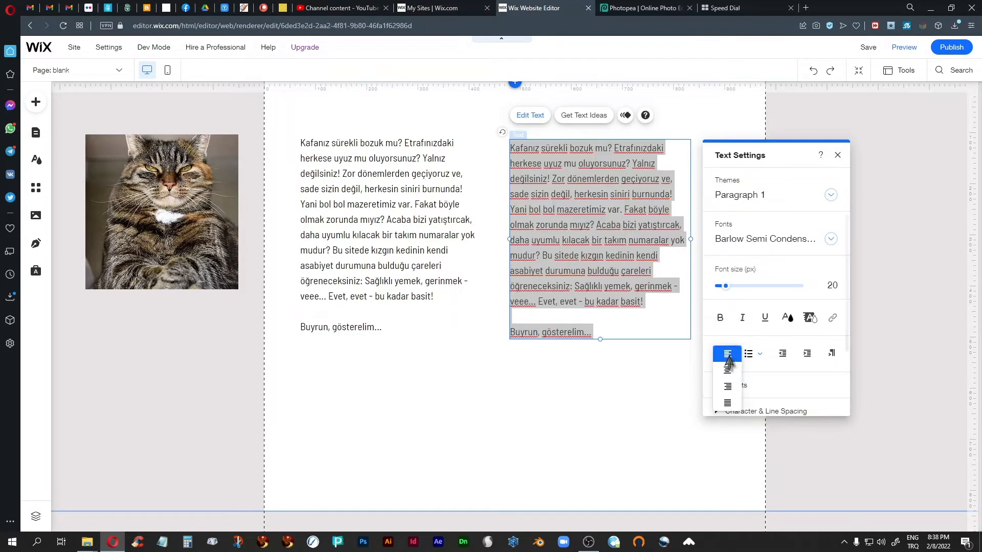
{"action": "left_click", "coordinate": [727, 370]}
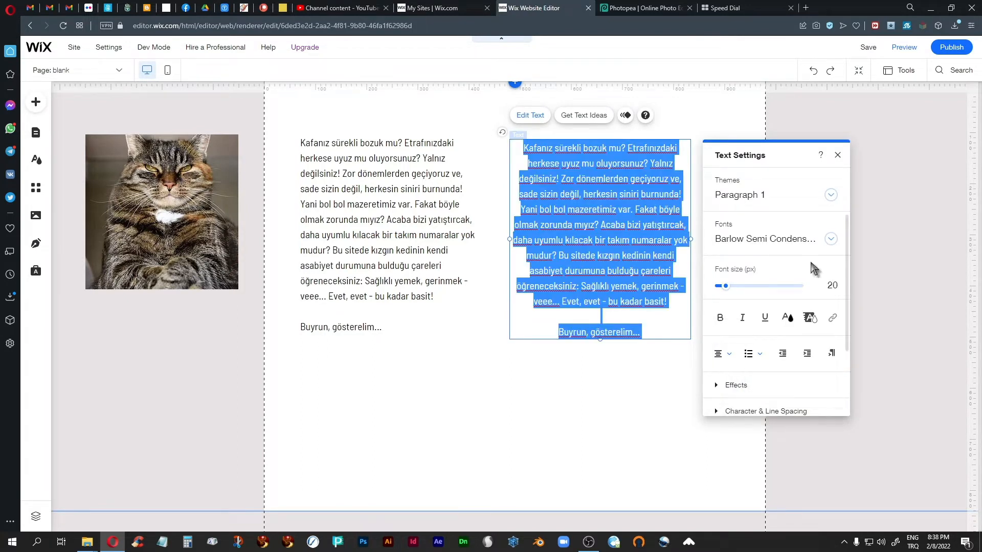
{"action": "left_click", "coordinate": [838, 155]}
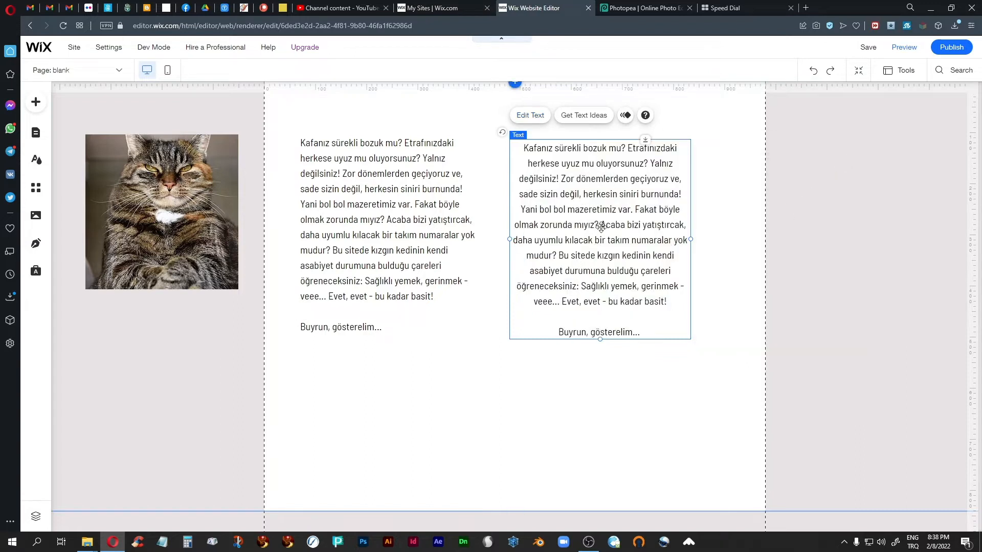
Duplicate the left-aligned paragraph and place the copy directly below the original.
{"action": "left_click", "coordinate": [363, 208]}
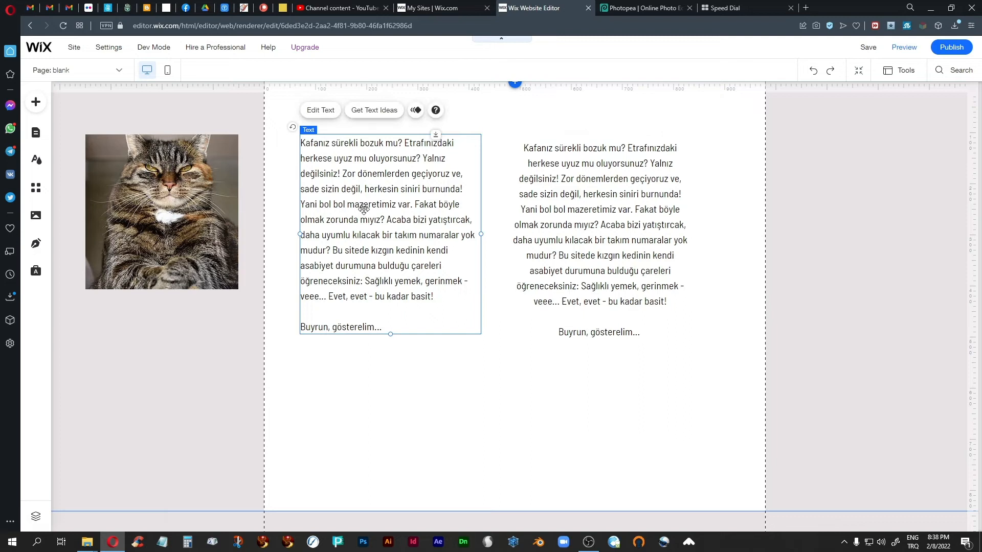
{"action": "key", "text": "ctrl+d"}
{"action": "left_click_drag", "start_coordinate": [395, 208], "coordinate": [395, 416]}
{"action": "scroll", "coordinate": [603, 411], "scroll_direction": "down", "scroll_amount": 1}
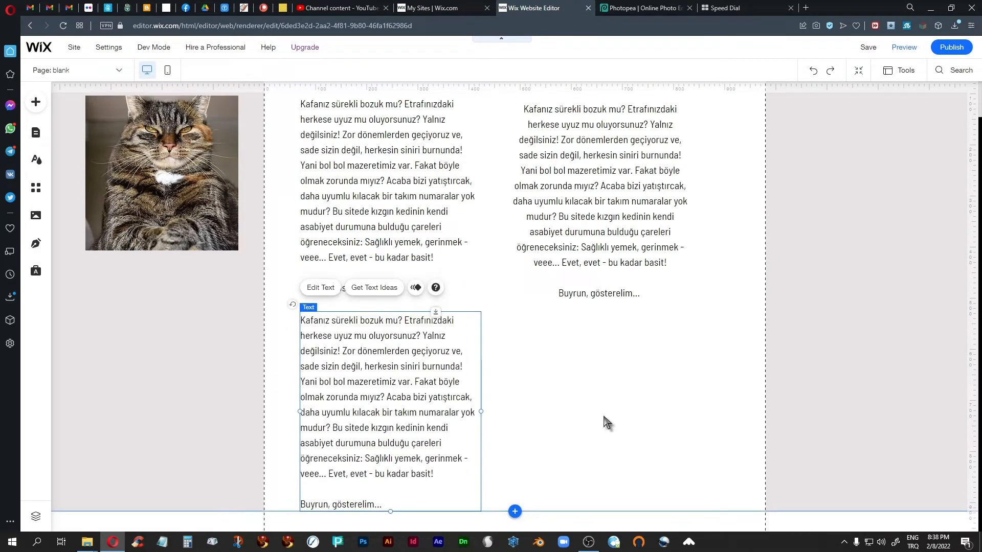
Extend the page height slightly to leave some space below the lower paragraph.
{"action": "left_click", "coordinate": [557, 511]}
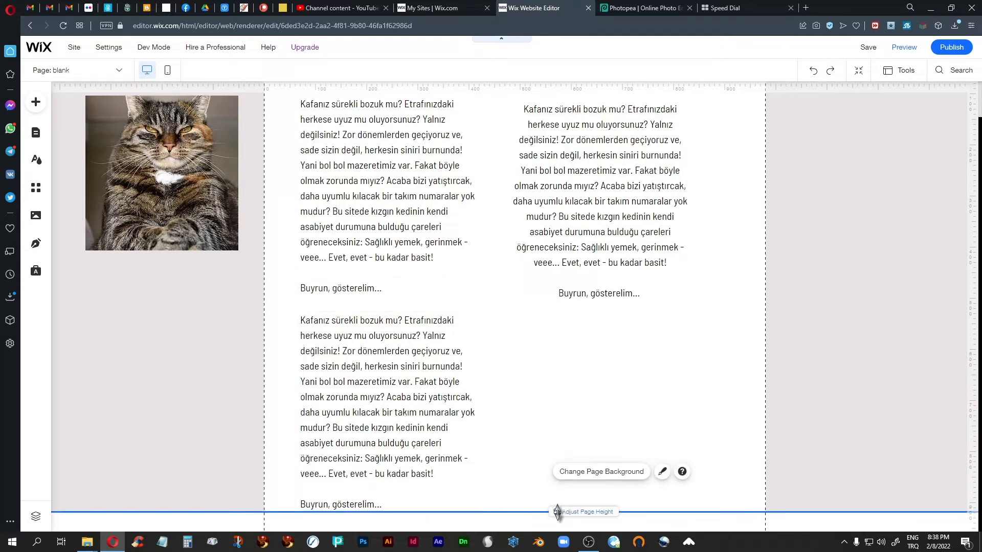
{"action": "left_click_drag", "start_coordinate": [558, 511], "coordinate": [559, 434]}
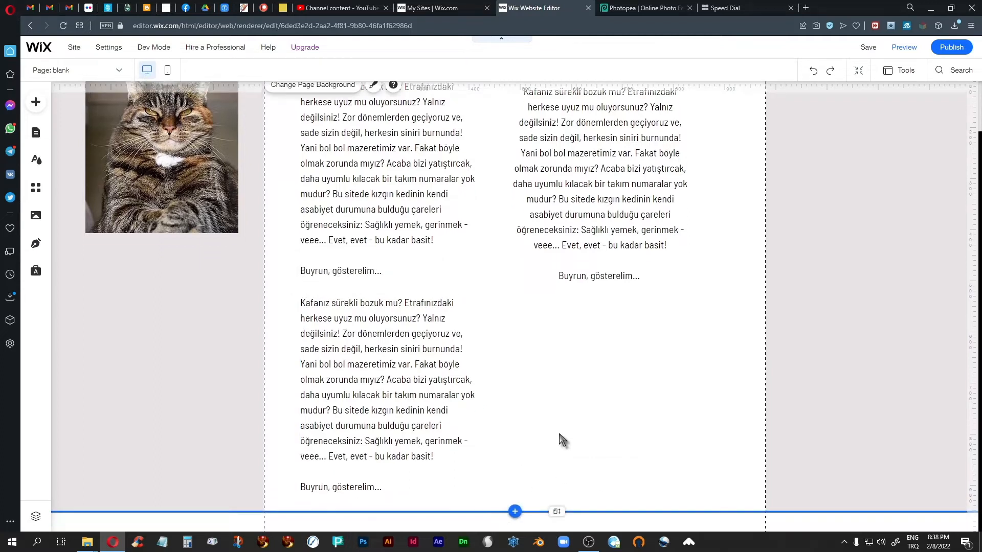
{"action": "left_click_drag", "start_coordinate": [556, 511], "coordinate": [558, 523]}
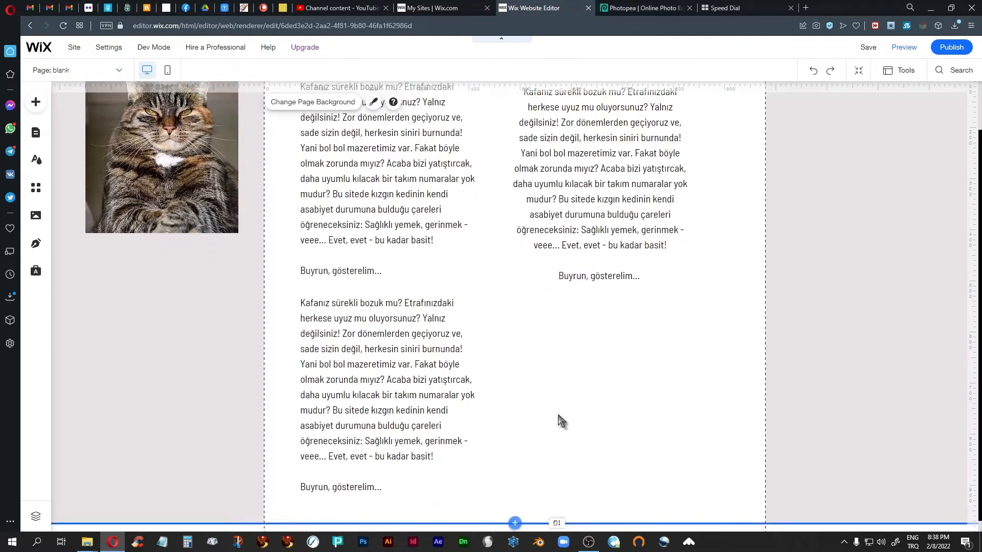
Nudge the lower paragraph down slightly and right-align its text.
{"action": "left_click", "coordinate": [355, 369]}
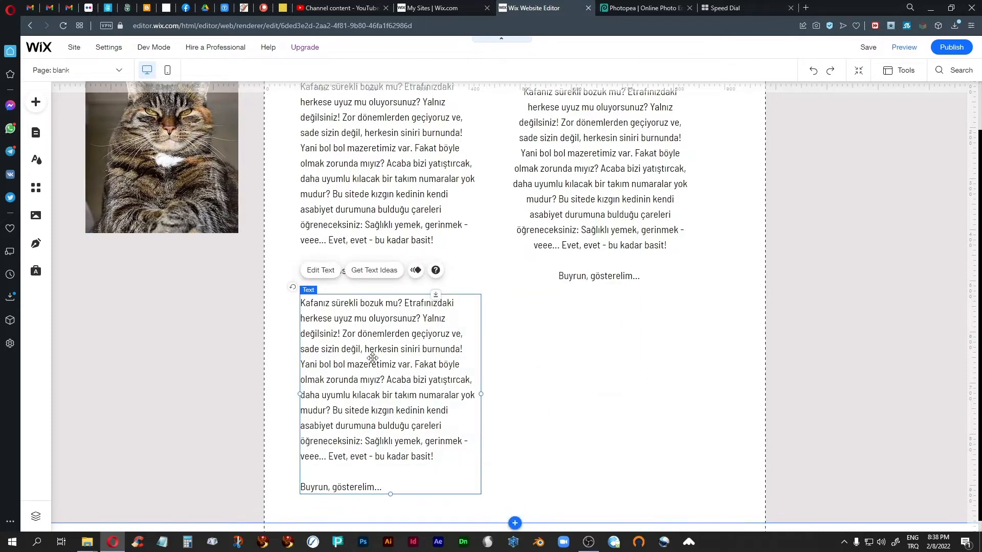
{"action": "left_click_drag", "start_coordinate": [383, 363], "coordinate": [383, 366]}
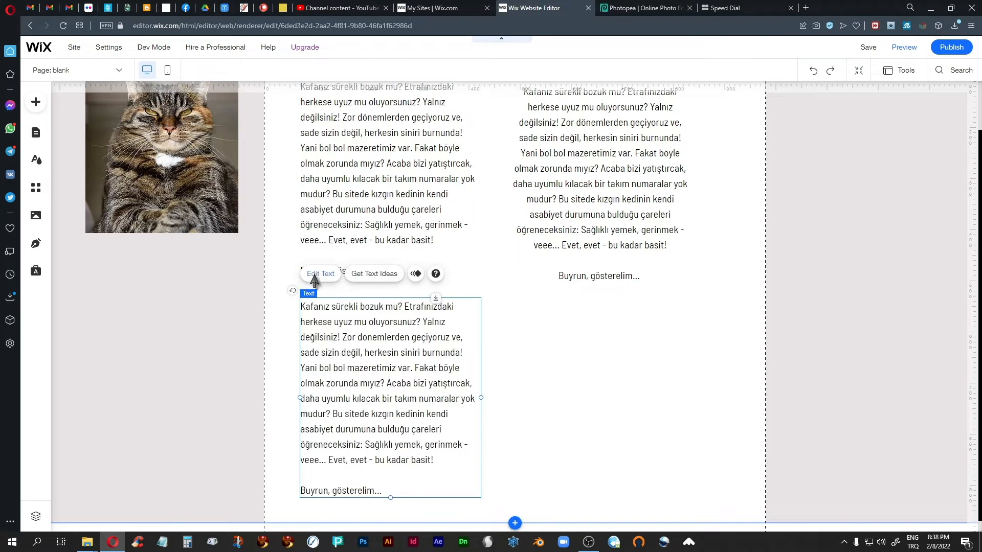
{"action": "left_click", "coordinate": [318, 273]}
{"action": "left_click", "coordinate": [516, 437]}
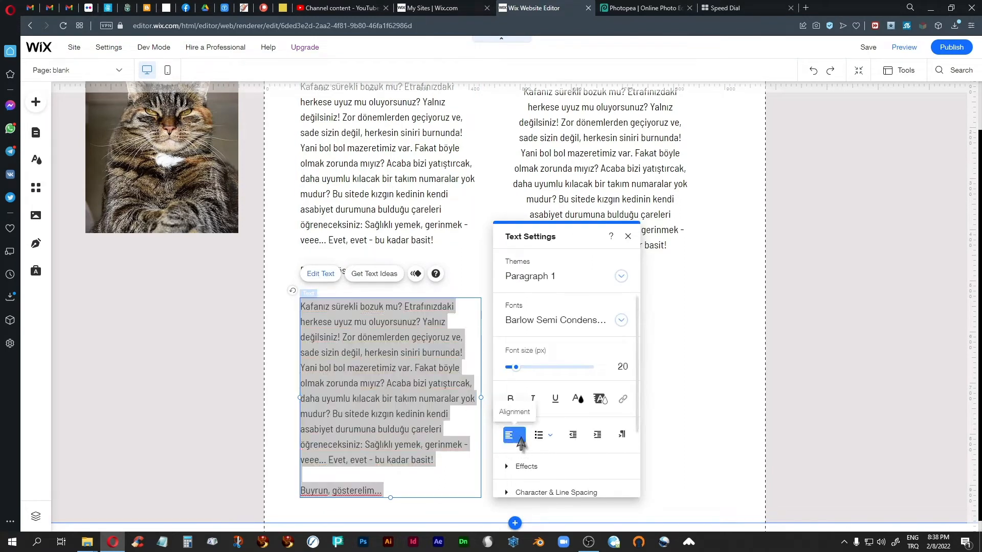
{"action": "left_click", "coordinate": [517, 469]}
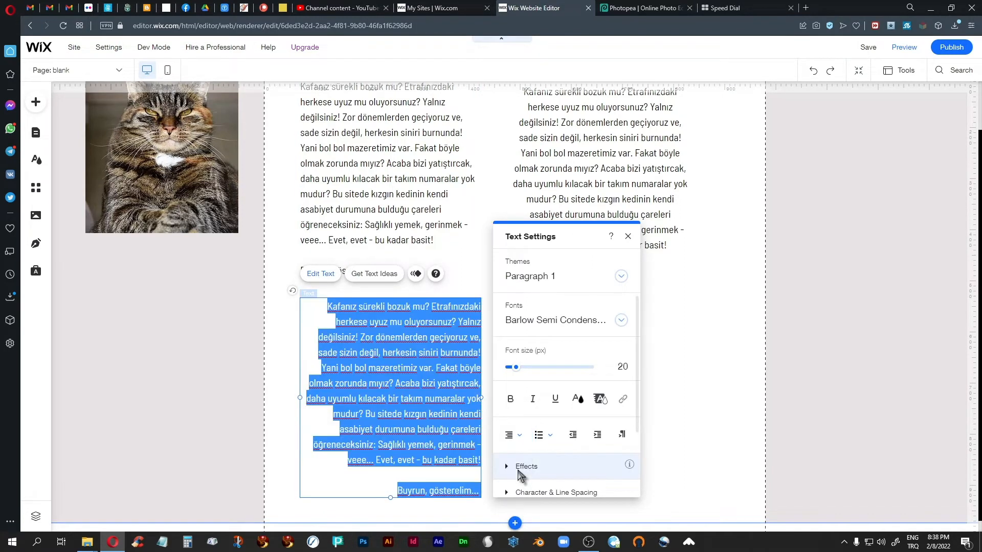
{"action": "left_click", "coordinate": [628, 236]}
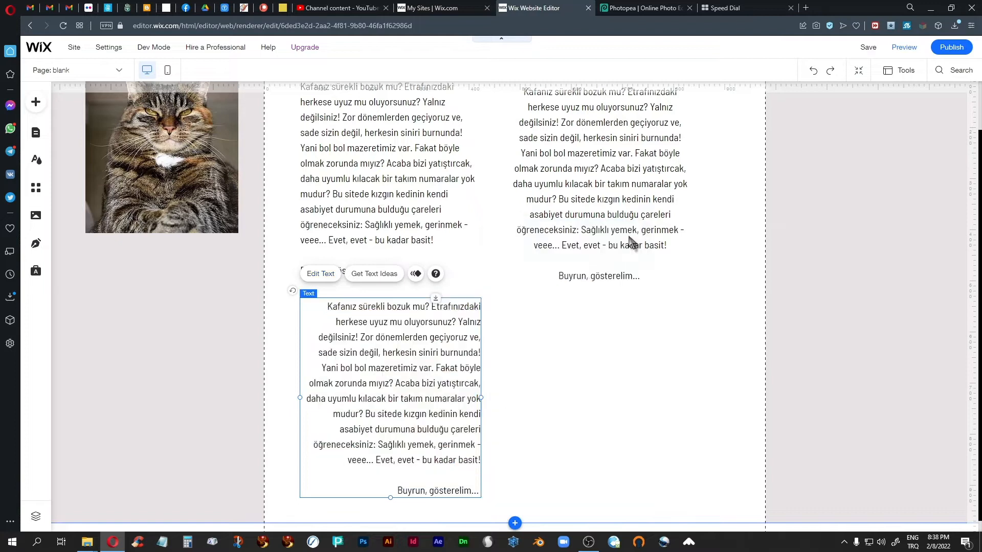
Move the left-aligned and centered paragraphs up toward the page's top edge, spreading them slightly farther apart.
{"action": "left_click", "coordinate": [586, 415]}
{"action": "left_click", "coordinate": [409, 391]}
{"action": "left_click", "coordinate": [402, 170]}
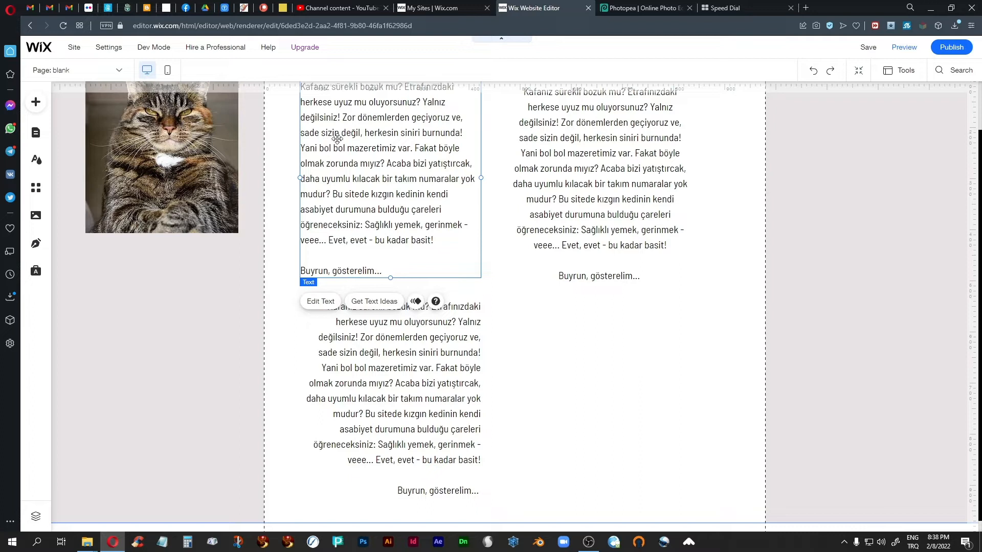
{"action": "scroll", "coordinate": [548, 311], "scroll_direction": "up", "scroll_amount": 2}
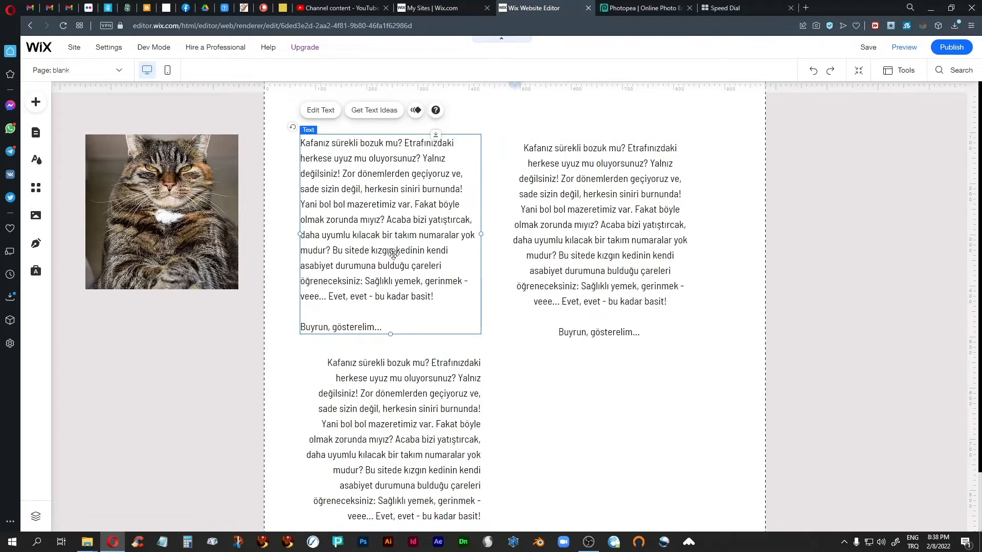
{"action": "left_click_drag", "start_coordinate": [361, 234], "coordinate": [352, 206]}
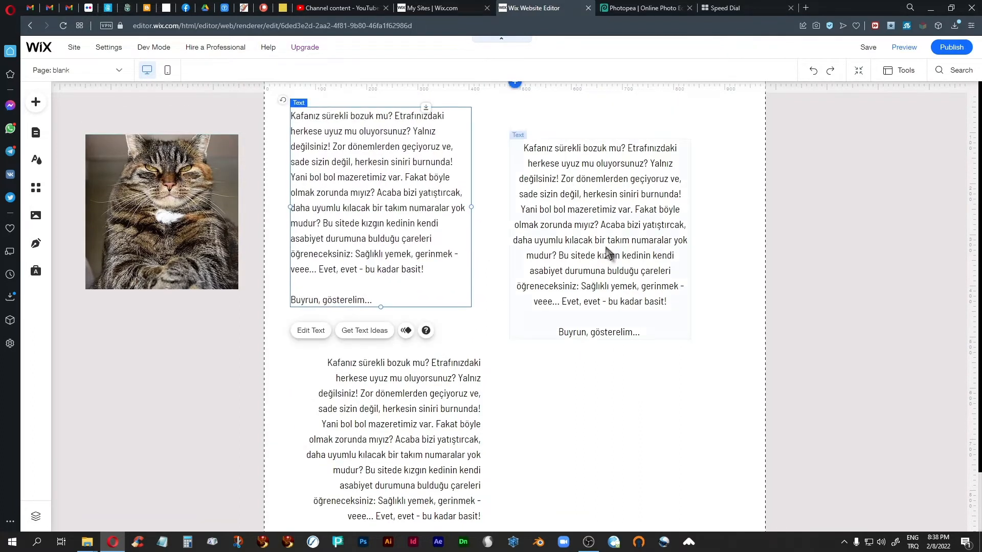
{"action": "left_click", "coordinate": [598, 249]}
{"action": "left_click_drag", "start_coordinate": [599, 249], "coordinate": [607, 226]}
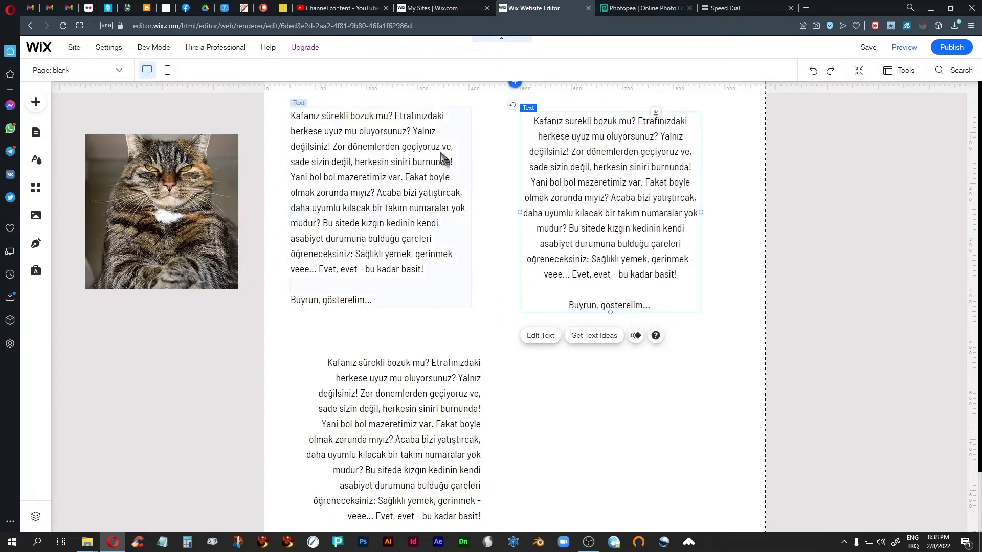
Move the right-aligned paragraph slightly up and left, beneath the left-aligned one.
{"action": "scroll", "coordinate": [496, 253], "scroll_direction": "down", "scroll_amount": 1}
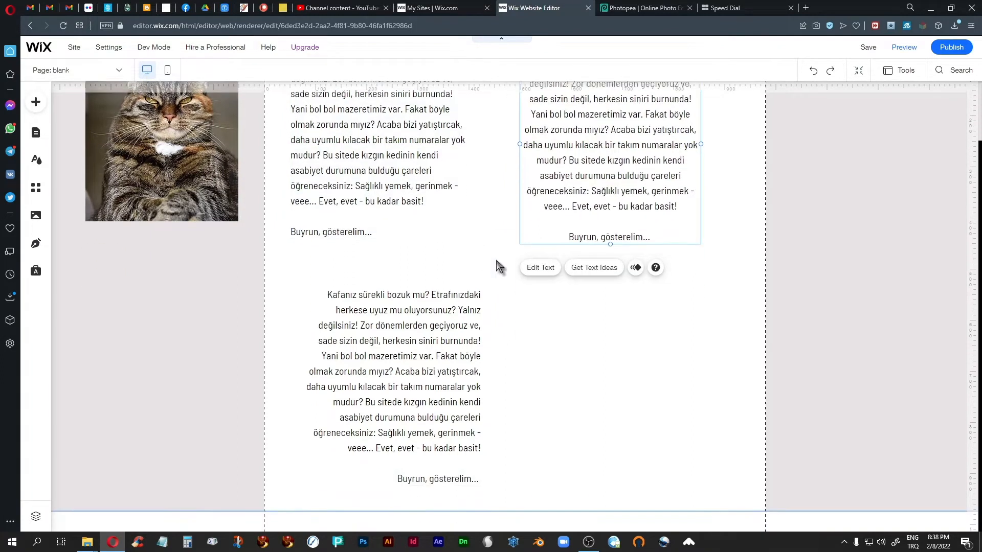
{"action": "left_click", "coordinate": [423, 342]}
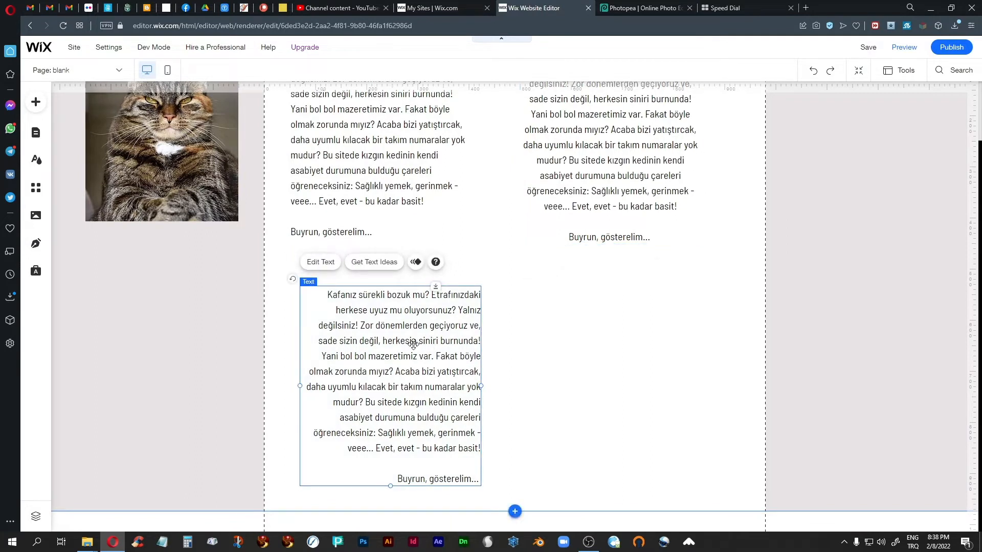
{"action": "left_click_drag", "start_coordinate": [412, 344], "coordinate": [398, 329]}
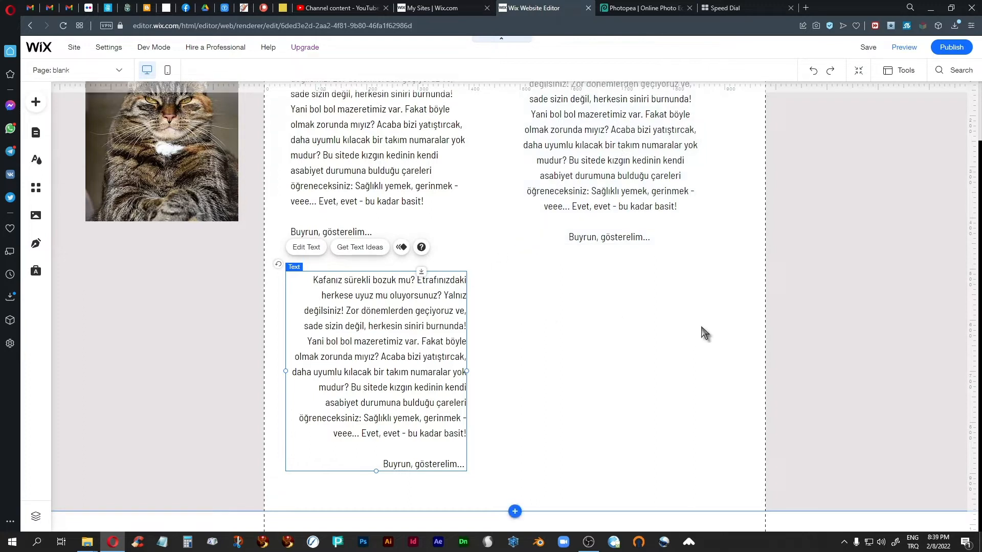
Duplicate the right-aligned paragraph, place the copy below the centered paragraph, and justify its text.
{"action": "key", "text": "ctrl+d"}
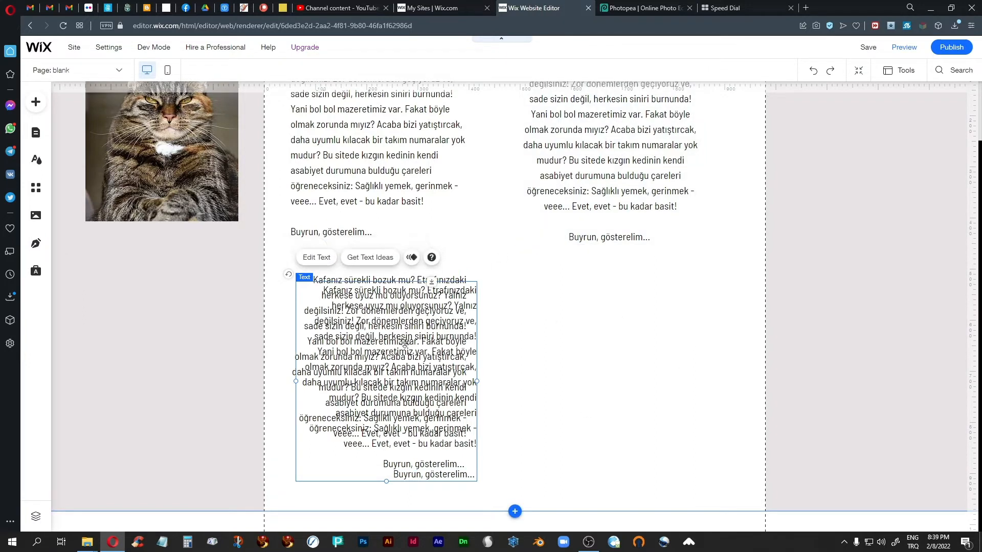
{"action": "left_click_drag", "start_coordinate": [404, 344], "coordinate": [628, 339]}
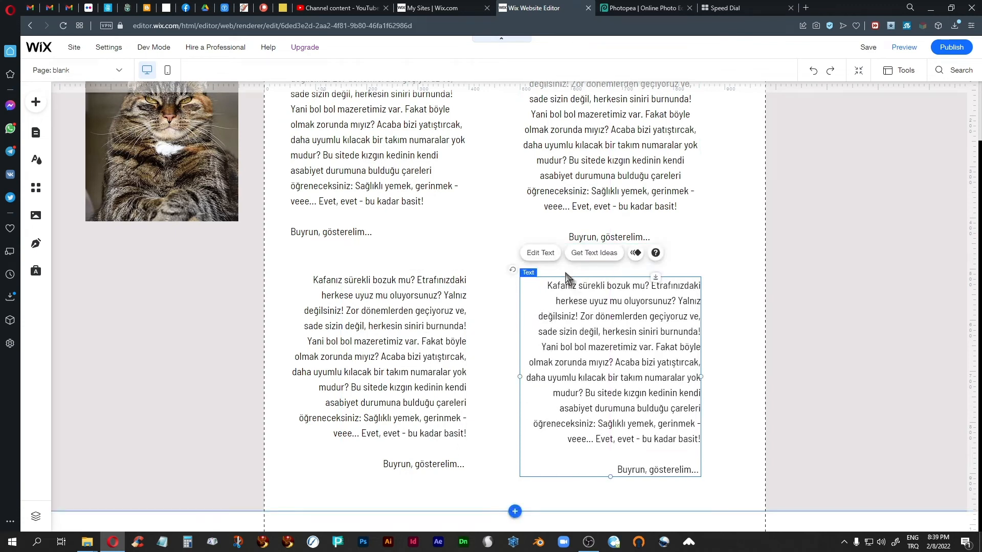
{"action": "left_click", "coordinate": [540, 253]}
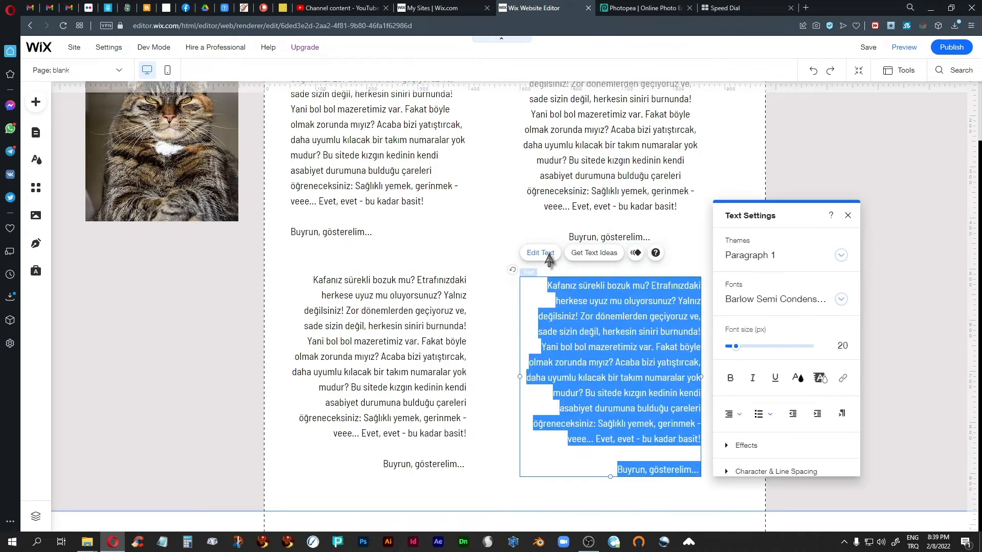
{"action": "left_click", "coordinate": [733, 415]}
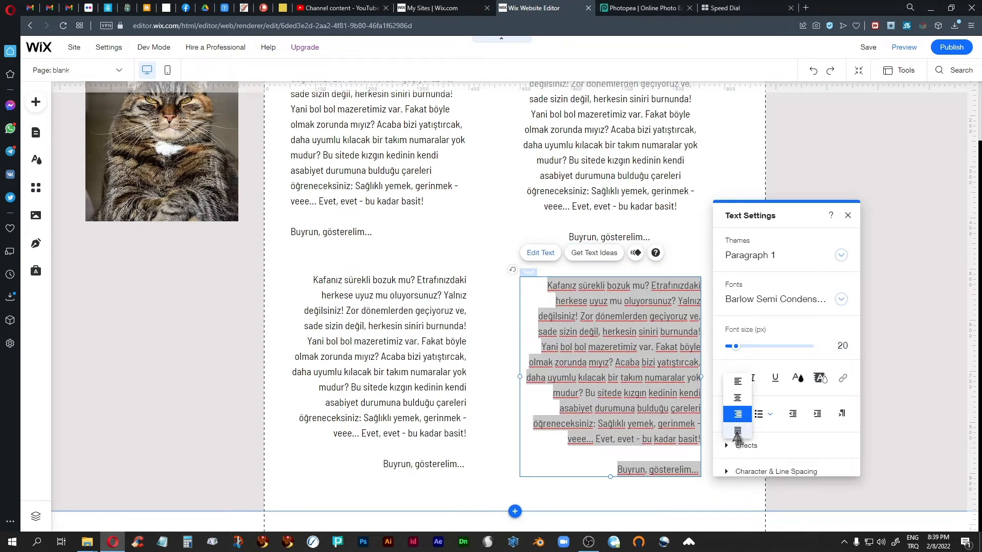
{"action": "left_click", "coordinate": [737, 432]}
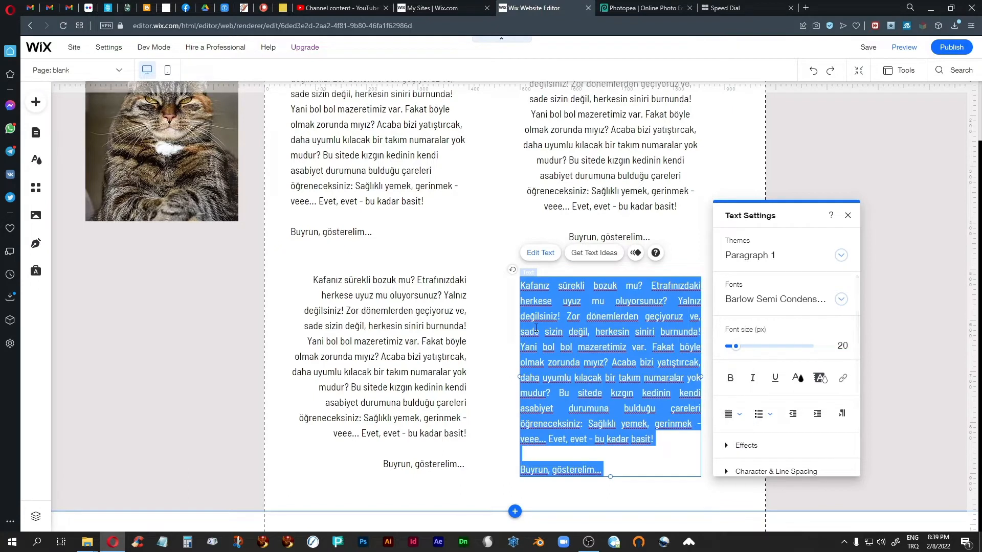
{"action": "left_click", "coordinate": [847, 216]}
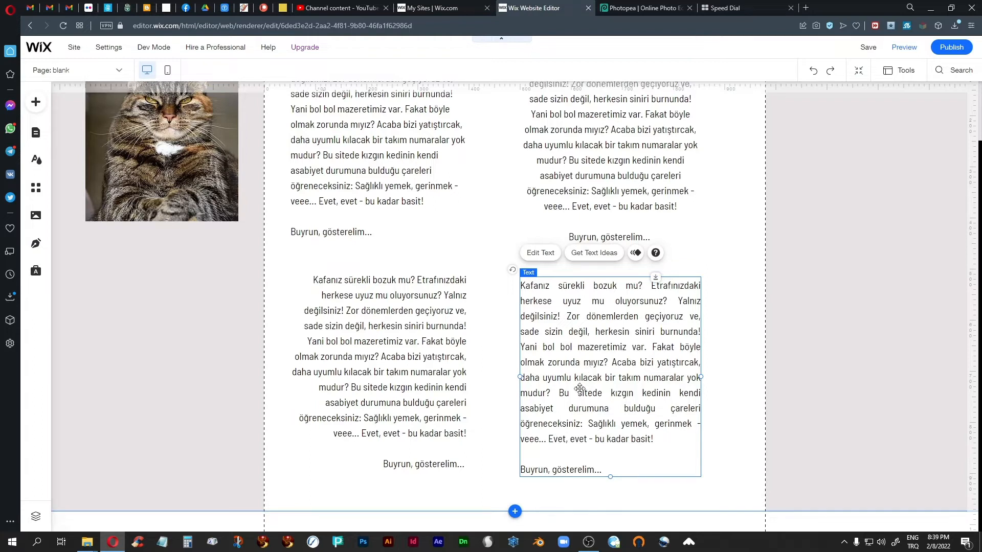
Move the left-aligned paragraph off the page into the empty area beyond its right margin.
{"action": "scroll", "coordinate": [595, 370], "scroll_direction": "up", "scroll_amount": 2}
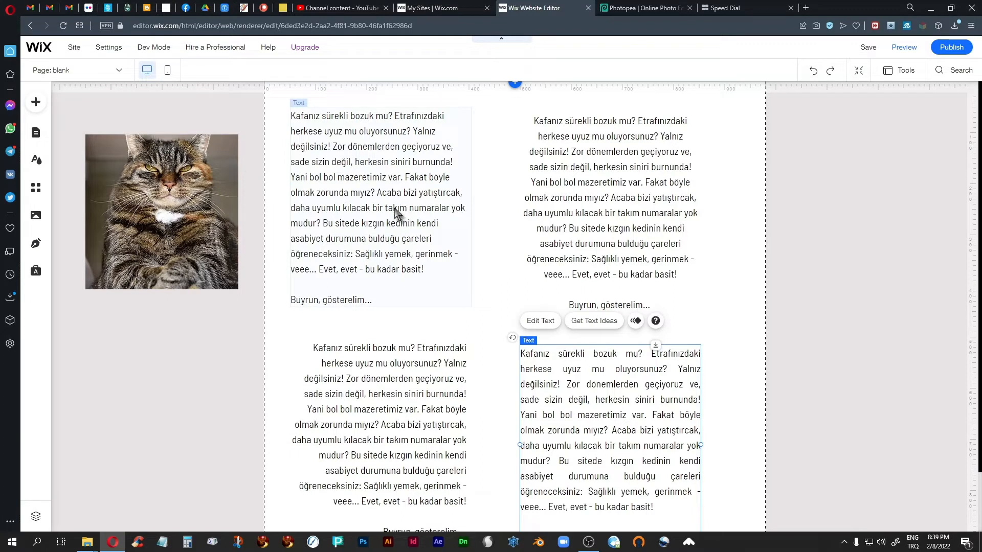
{"action": "left_click", "coordinate": [356, 194]}
{"action": "left_click_drag", "start_coordinate": [342, 178], "coordinate": [827, 341]}
Move the centered paragraph left to the horizontal middle of the page and deselect it.
{"action": "left_click", "coordinate": [578, 186]}
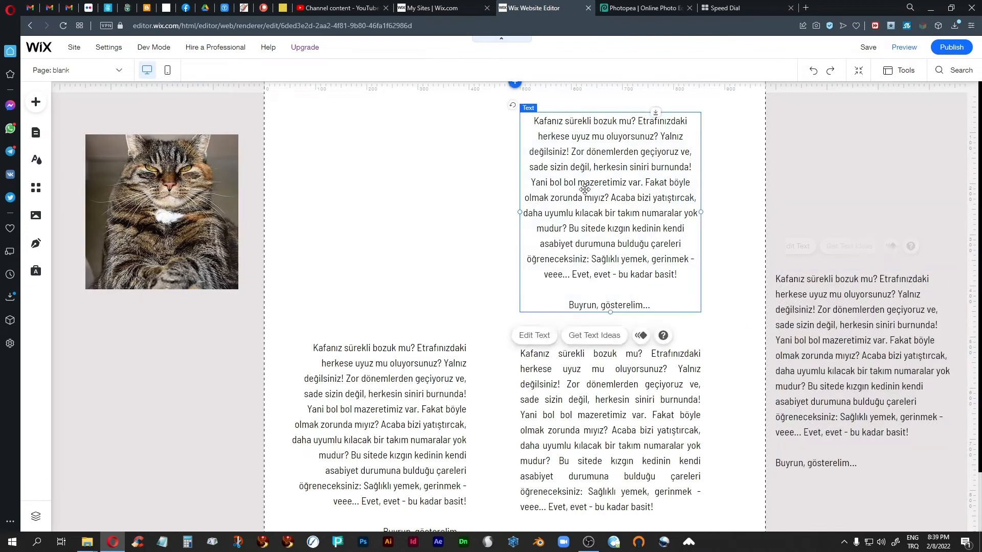
{"action": "left_click_drag", "start_coordinate": [578, 185], "coordinate": [490, 185]}
{"action": "left_click", "coordinate": [691, 182]}
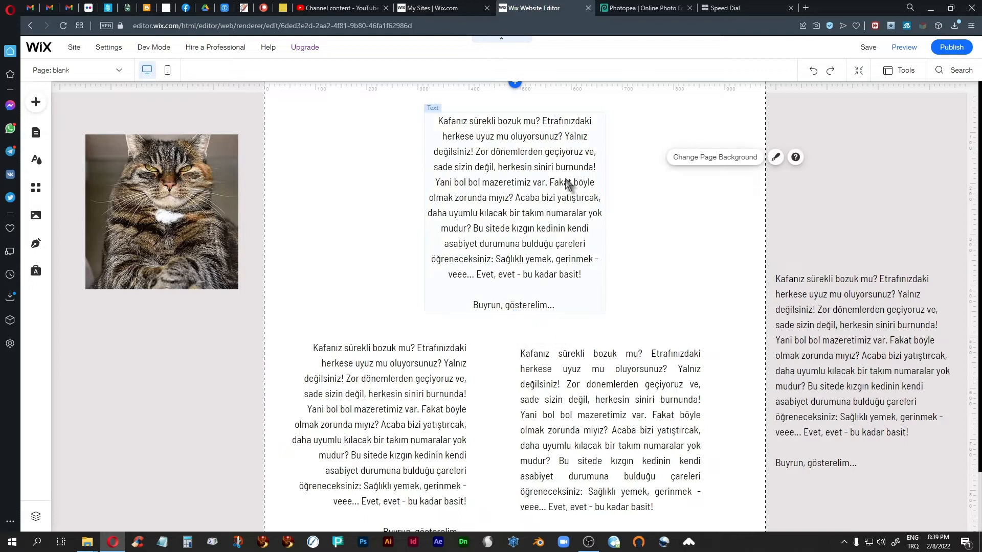
Widen the centered paragraph's text box toward the right to about 583 px.
{"action": "left_click", "coordinate": [597, 208]}
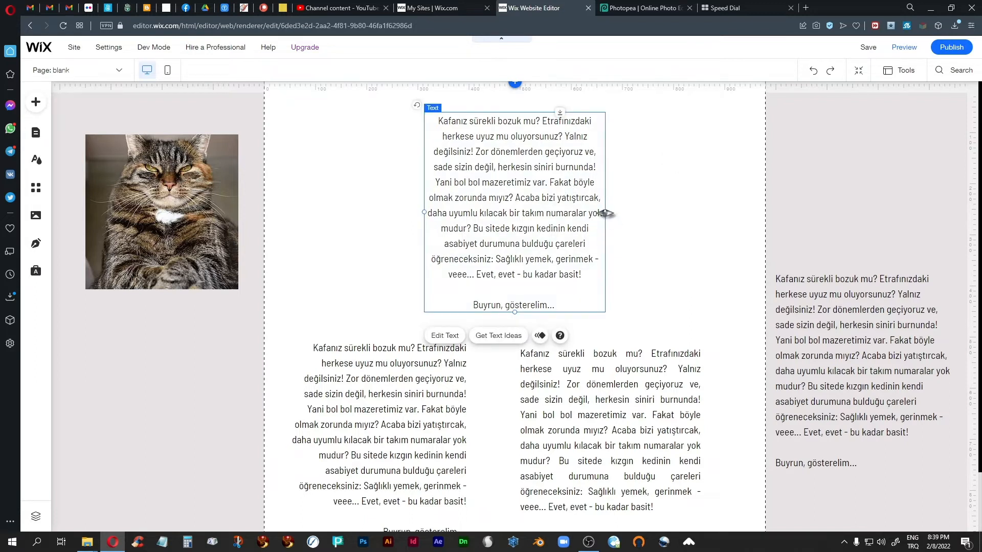
{"action": "mouse_move", "coordinate": [607, 213]}
{"action": "left_mouse_down"}
{"action": "mouse_move", "coordinate": [715, 221]}
{"action": "mouse_move", "coordinate": [609, 222]}
{"action": "left_mouse_up"}
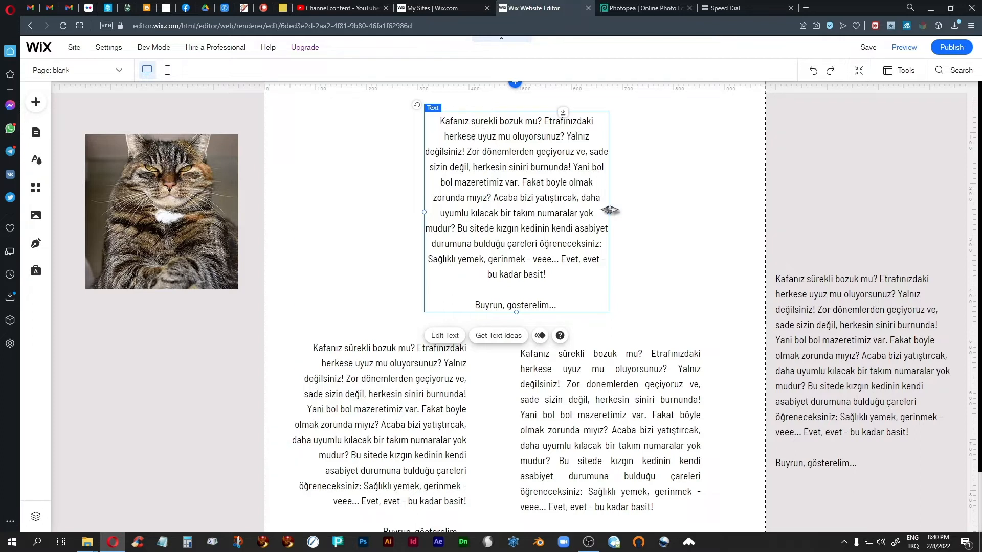
{"action": "left_click_drag", "start_coordinate": [609, 214], "coordinate": [723, 221]}
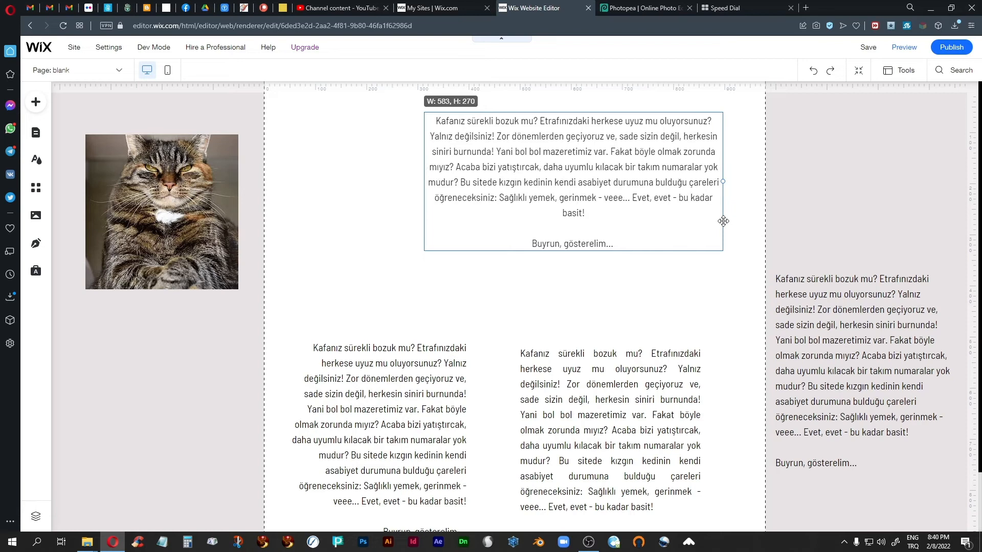
Move the widened centered paragraph to the horizontal middle of the page and set its font size to 23 px.
{"action": "left_click_drag", "start_coordinate": [567, 153], "coordinate": [508, 175]}
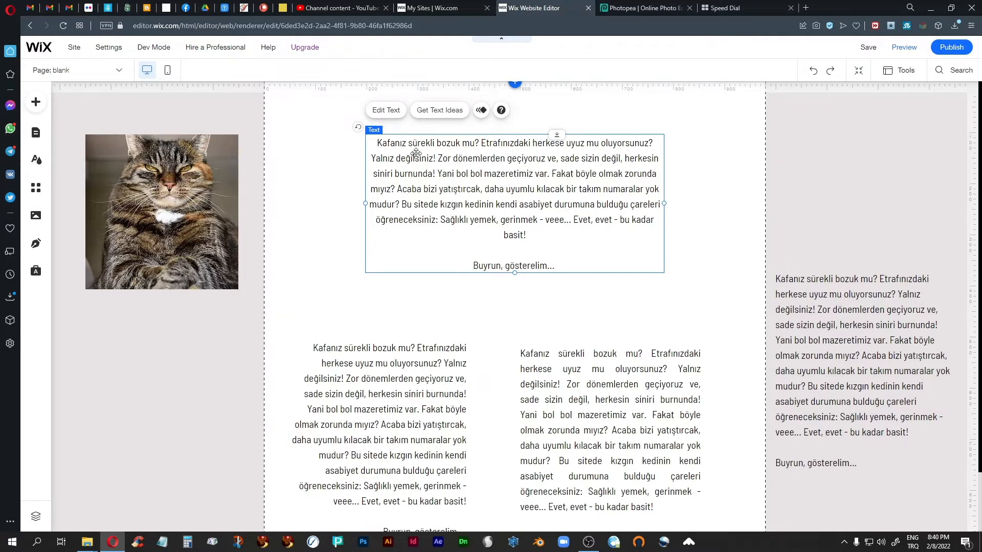
{"action": "left_click", "coordinate": [386, 110]}
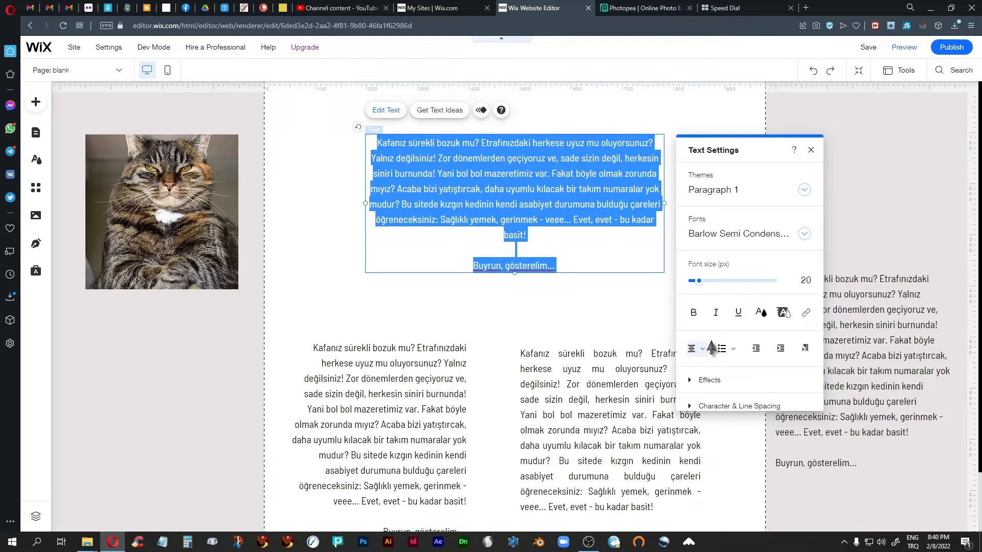
{"action": "left_click", "coordinate": [699, 282]}
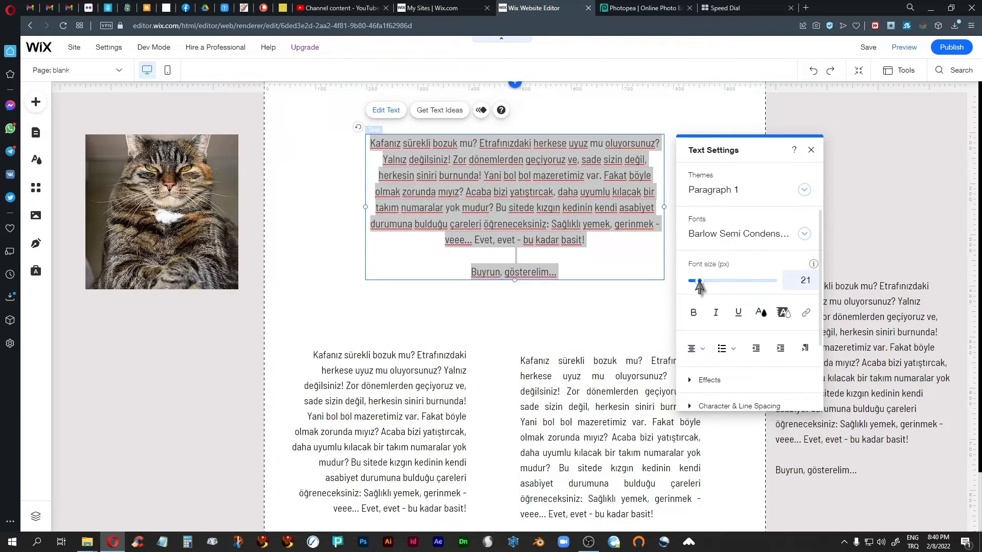
{"action": "left_click_drag", "start_coordinate": [699, 282], "coordinate": [700, 281]}
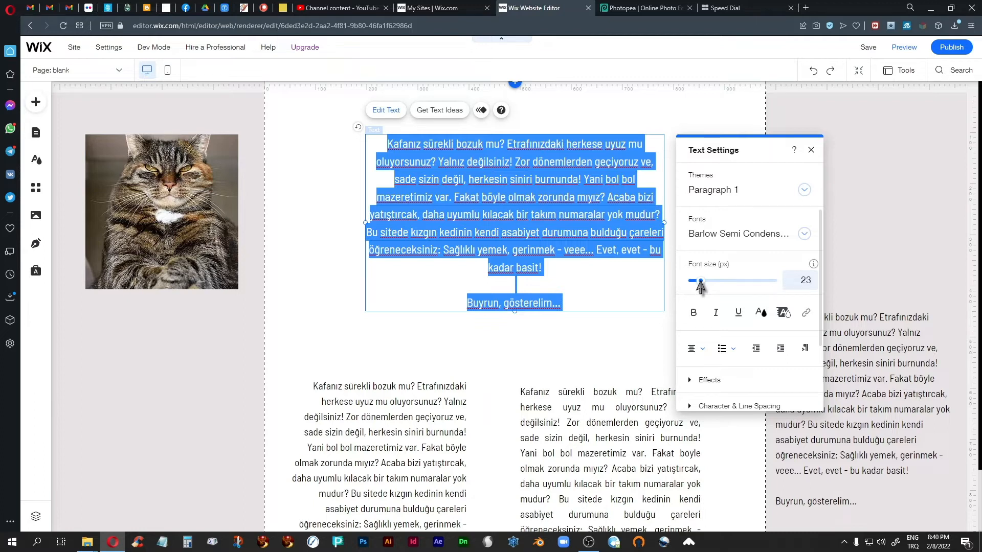
{"action": "left_click", "coordinate": [811, 150]}
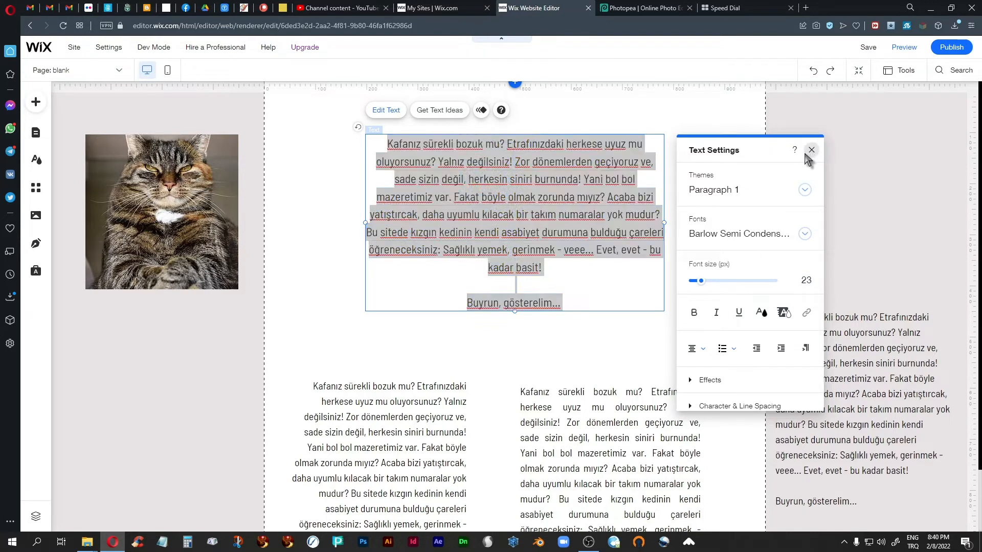
Widen the enlarged centered paragraph's text box further to the right and move it back toward the page's middle.
{"action": "left_click_drag", "start_coordinate": [664, 224], "coordinate": [740, 228]}
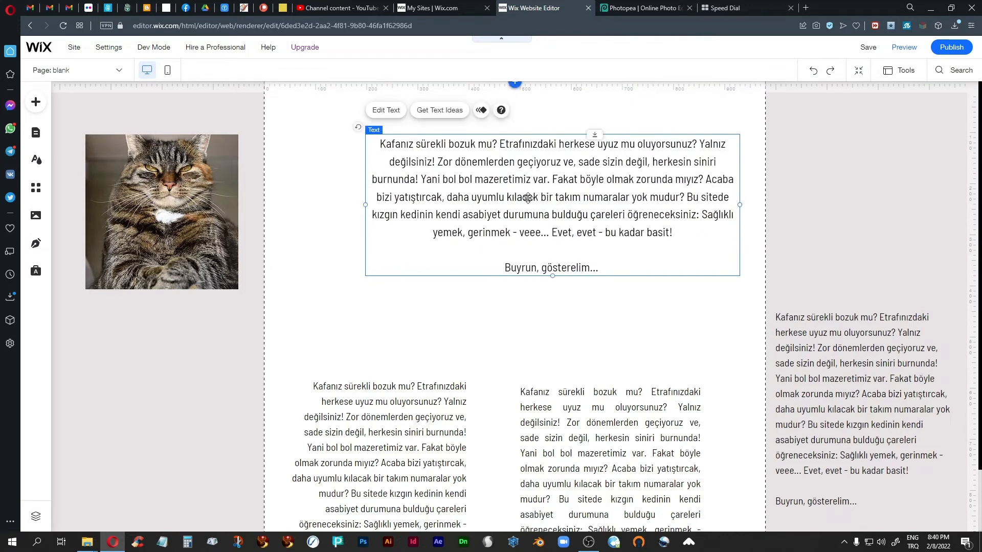
{"action": "left_click_drag", "start_coordinate": [528, 201], "coordinate": [493, 212]}
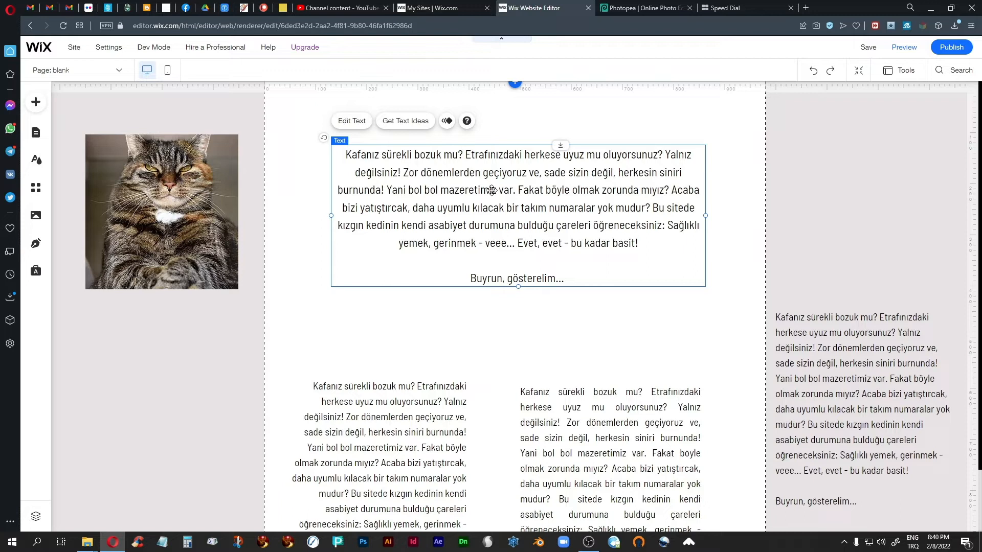
Undo the font size, width and position changes until the left-aligned and centered paragraphs are back side by side.
{"action": "key", "text": "ctrl+z"}
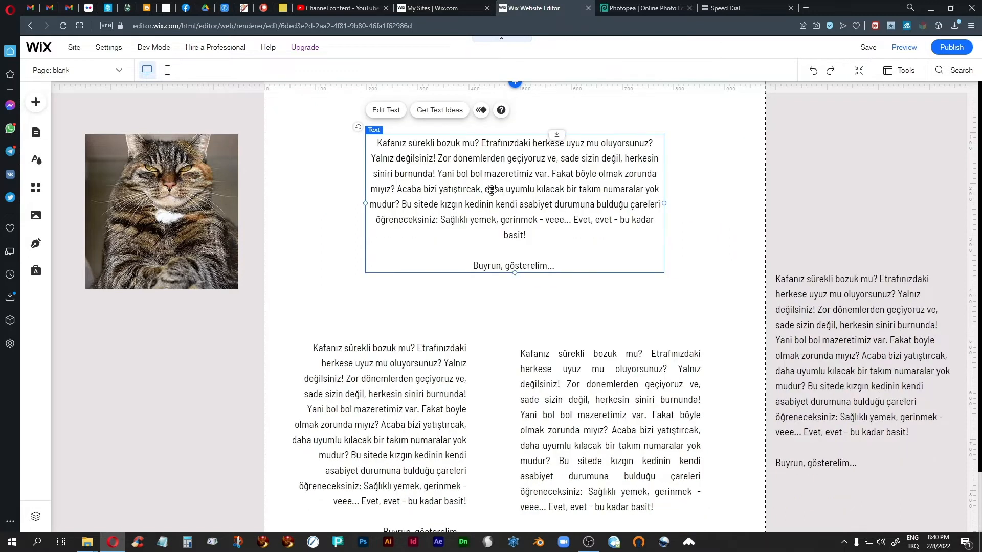
{"action": "key", "text": "ctrl+z"}
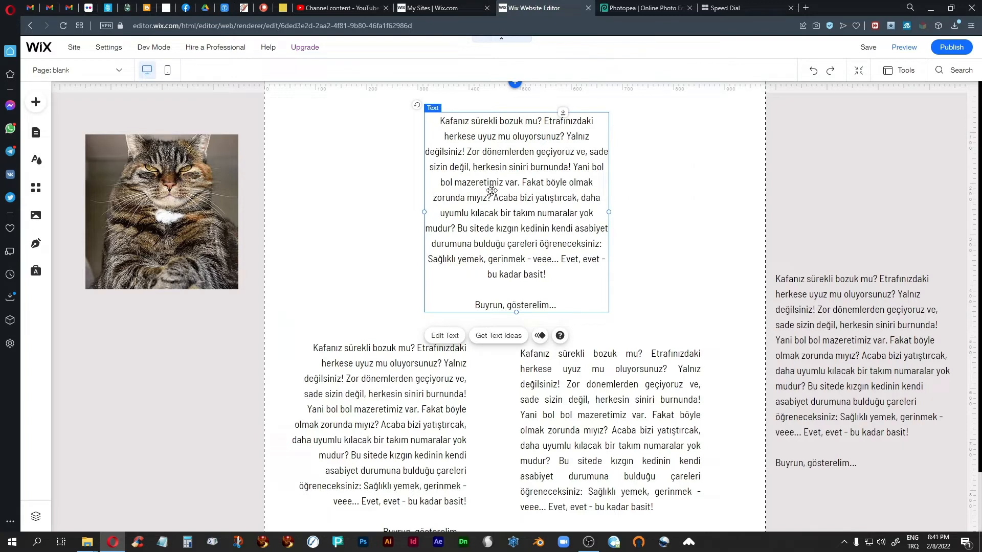
{"action": "key", "text": "ctrl+z"}
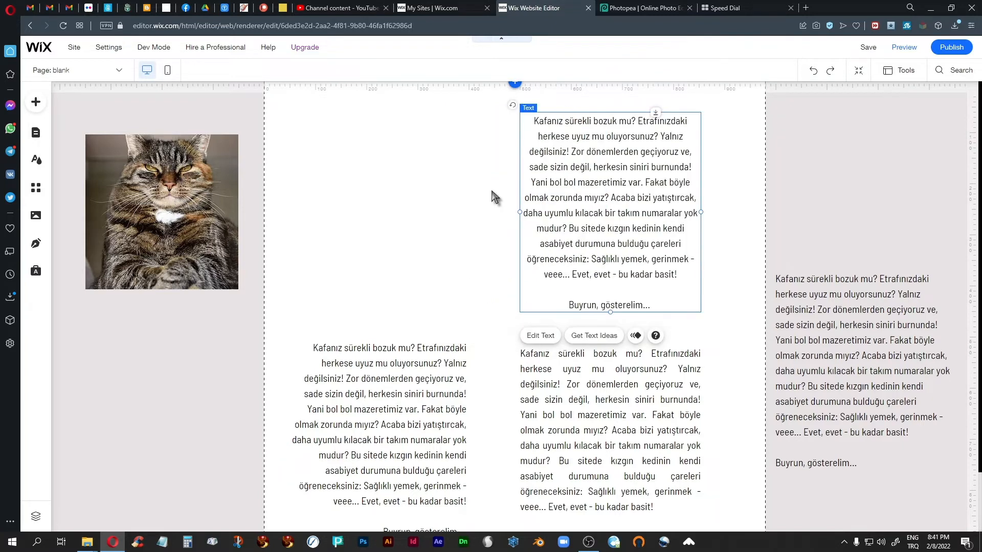
{"action": "key", "text": "ctrl+z"}
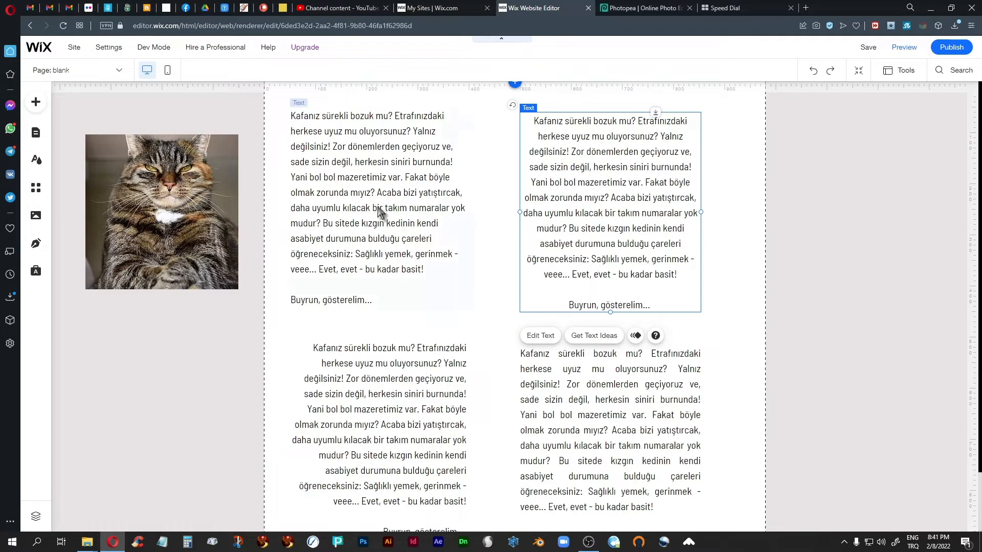
Move the left-aligned paragraph across the page's right margin, beside the justified paragraph.
{"action": "left_click", "coordinate": [352, 181]}
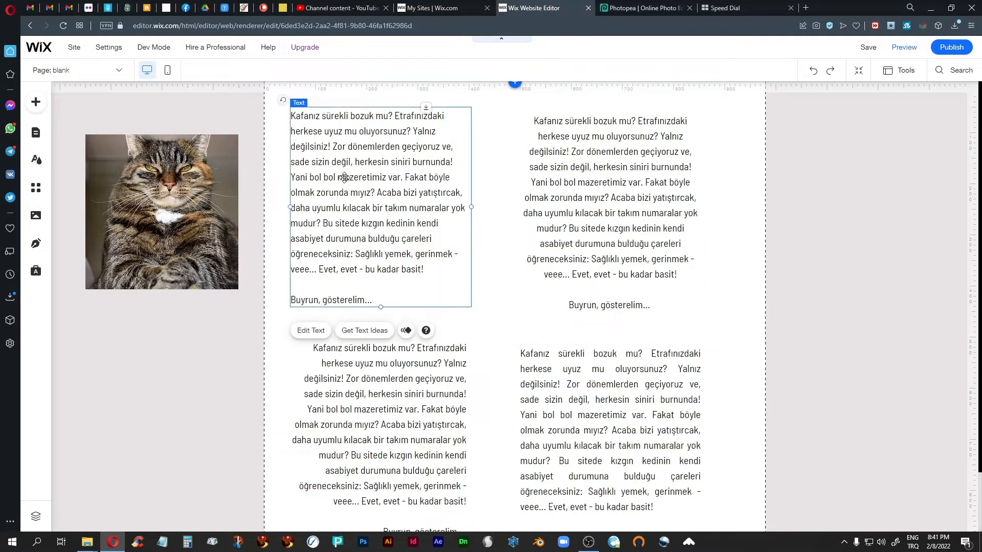
{"action": "left_click_drag", "start_coordinate": [343, 177], "coordinate": [776, 317]}
Widen the centered paragraph's text box toward the left and move it to about the horizontal middle of the page.
{"action": "left_click", "coordinate": [569, 187]}
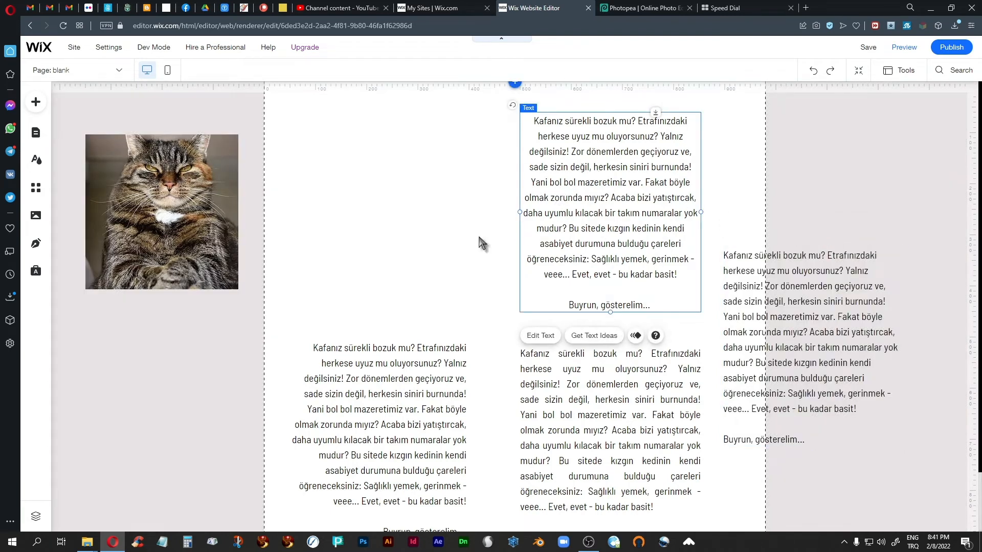
{"action": "left_click_drag", "start_coordinate": [520, 212], "coordinate": [367, 199]}
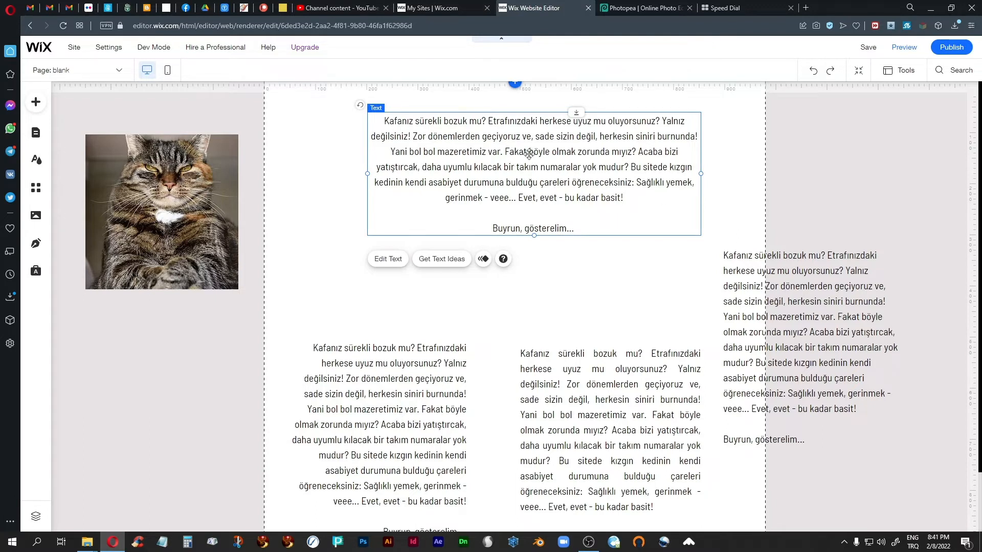
{"action": "left_click_drag", "start_coordinate": [529, 153], "coordinate": [517, 182]}
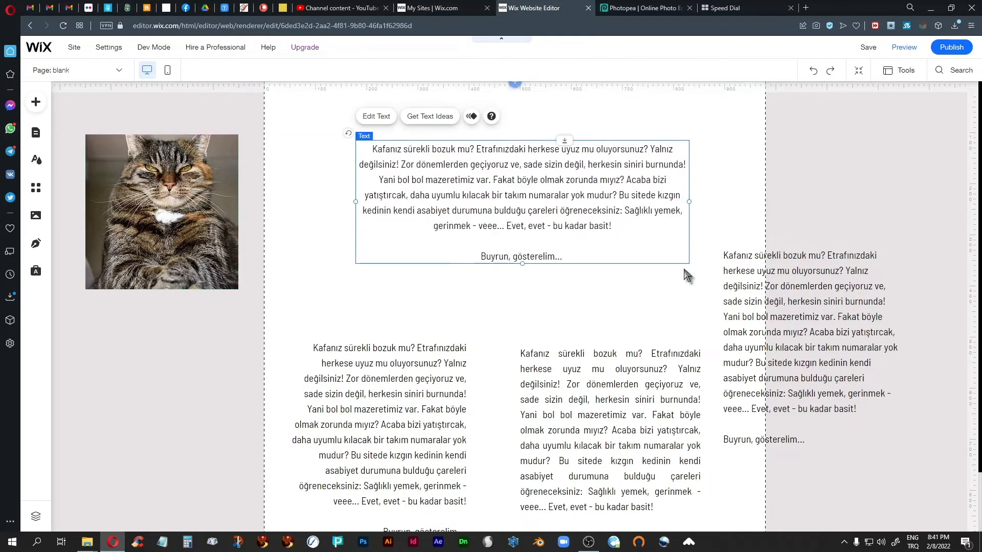
Lower the left-aligned paragraph along the right margin and shift the centered paragraph right to free space on its left.
{"action": "left_click", "coordinate": [742, 256]}
{"action": "left_click_drag", "start_coordinate": [742, 255], "coordinate": [745, 377]}
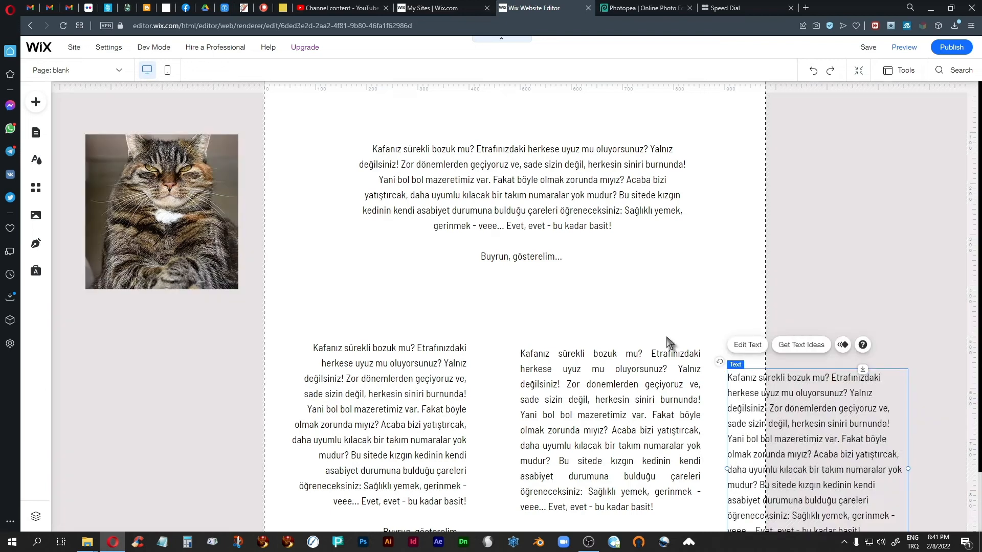
{"action": "left_click_drag", "start_coordinate": [514, 180], "coordinate": [548, 182]}
Place the cat image on the page directly left of the centered paragraph, shrinking it to roughly the paragraph's height.
{"action": "left_click", "coordinate": [154, 192]}
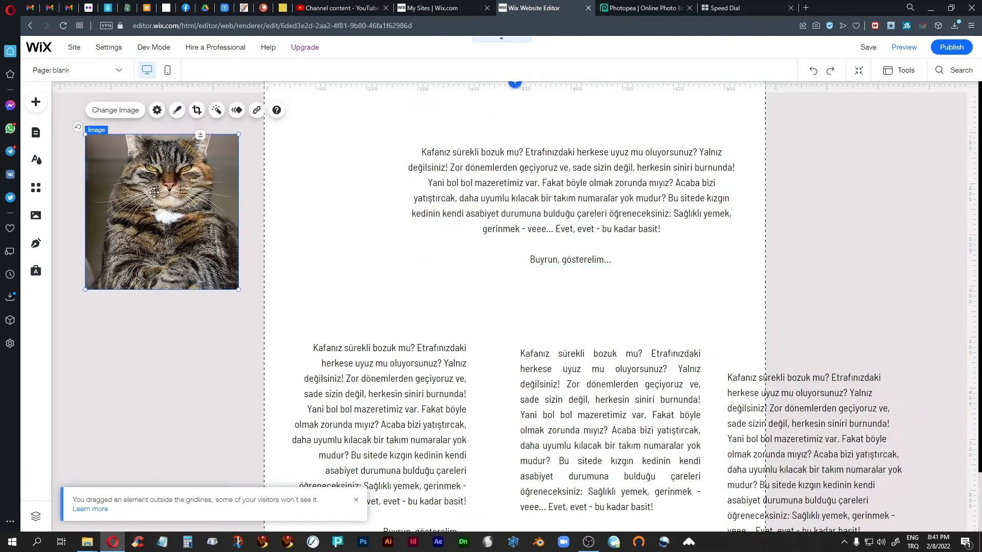
{"action": "mouse_move", "coordinate": [154, 192]}
{"action": "left_mouse_down"}
{"action": "mouse_move", "coordinate": [299, 197]}
{"action": "mouse_move", "coordinate": [315, 176]}
{"action": "mouse_move", "coordinate": [312, 185]}
{"action": "left_mouse_up"}
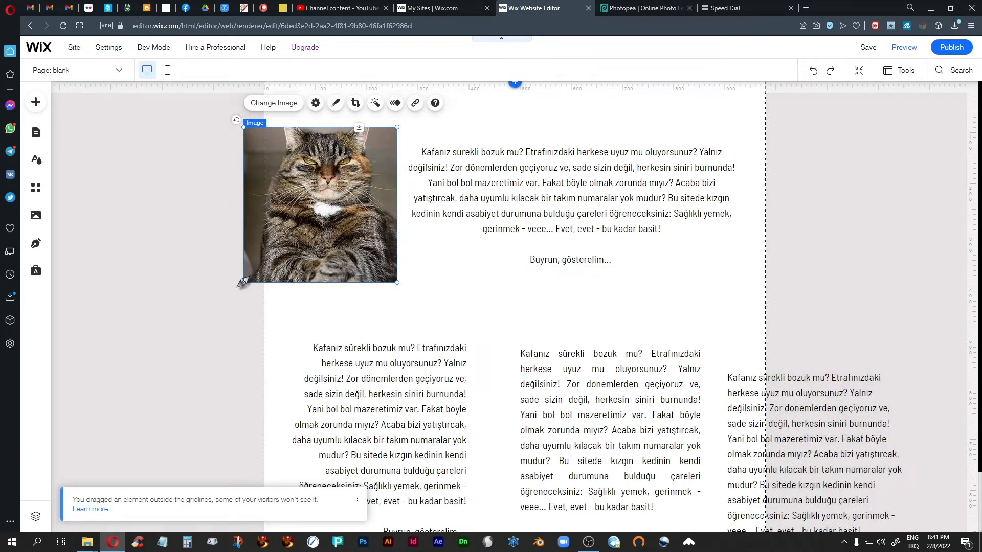
{"action": "left_click_drag", "start_coordinate": [241, 282], "coordinate": [285, 241]}
{"action": "left_click_drag", "start_coordinate": [357, 182], "coordinate": [358, 203]}
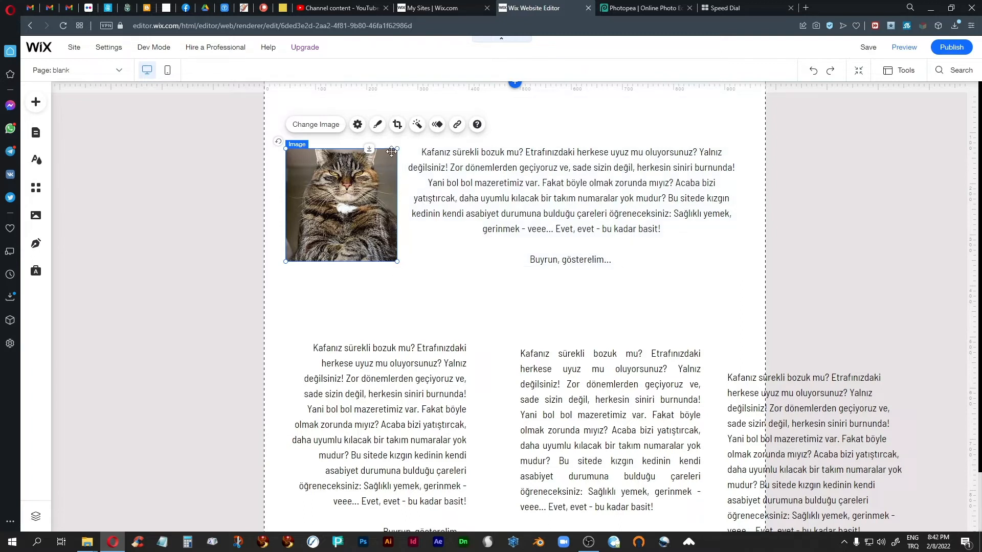
{"action": "left_click", "coordinate": [540, 177]}
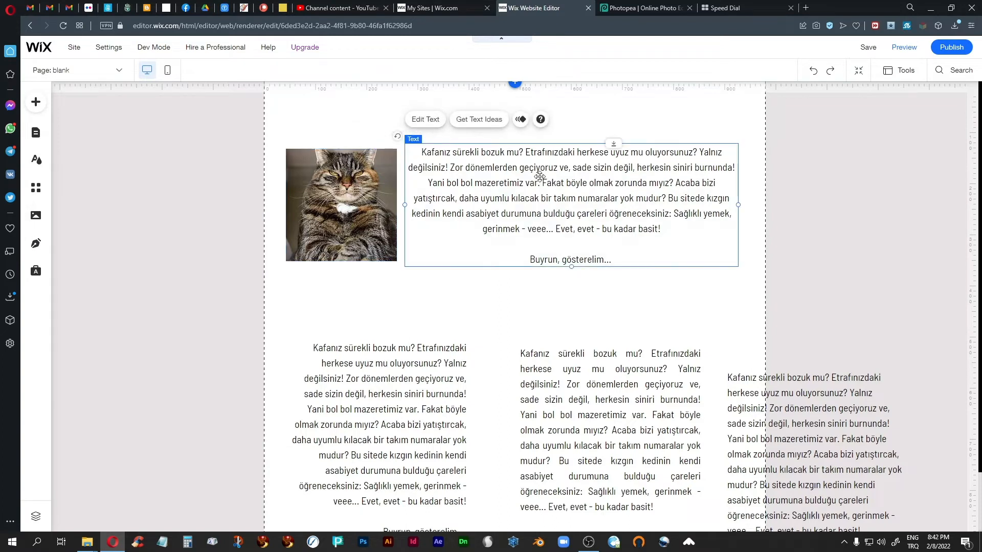
Move the cat image out over the left margin and return the centered paragraph to the horizontal middle of the page.
{"action": "left_click", "coordinate": [342, 198]}
{"action": "mouse_move", "coordinate": [342, 198]}
{"action": "left_mouse_down"}
{"action": "mouse_move", "coordinate": [245, 209]}
{"action": "mouse_move", "coordinate": [217, 224]}
{"action": "left_mouse_up"}
{"action": "left_click", "coordinate": [554, 185]}
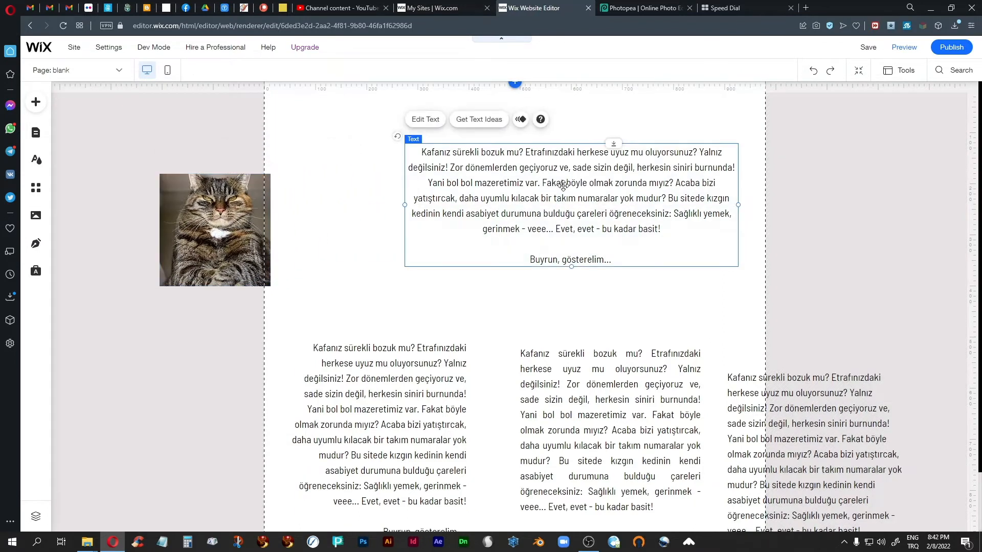
{"action": "left_click_drag", "start_coordinate": [554, 185], "coordinate": [505, 227]}
Move the right-aligned and justified paragraphs further down the page.
{"action": "left_click", "coordinate": [372, 357]}
{"action": "left_click_drag", "start_coordinate": [371, 356], "coordinate": [365, 478]}
{"action": "left_click_drag", "start_coordinate": [594, 372], "coordinate": [589, 497]}
Lower the centered paragraph and place the cat image horizontally centered above it.
{"action": "left_click_drag", "start_coordinate": [505, 233], "coordinate": [510, 313]}
{"action": "left_click_drag", "start_coordinate": [195, 233], "coordinate": [487, 193]}
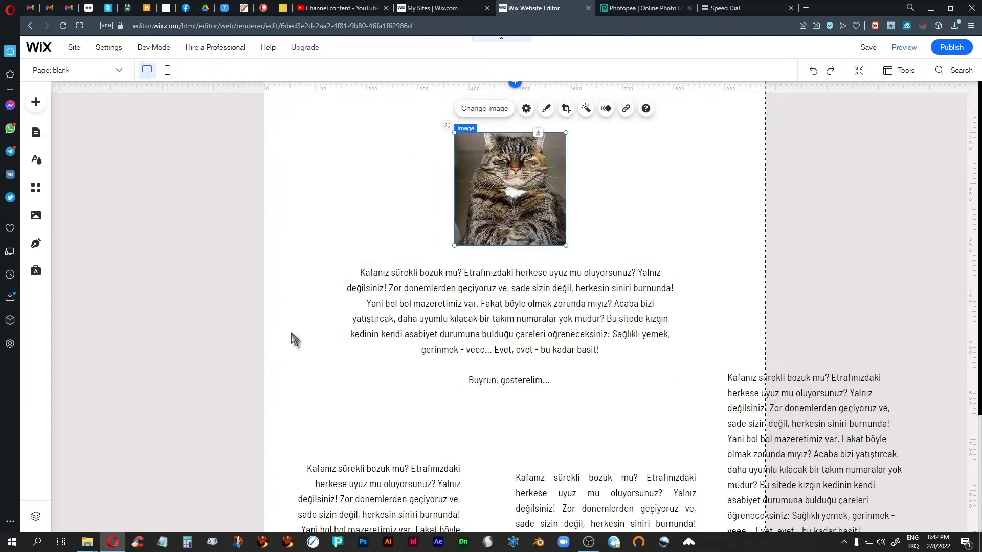
{"action": "left_click", "coordinate": [348, 375]}
Try the cat image to the right of the centered paragraph, and shift it over to the page's left margin.
{"action": "left_click", "coordinate": [507, 200]}
{"action": "left_click_drag", "start_coordinate": [508, 177], "coordinate": [752, 328]}
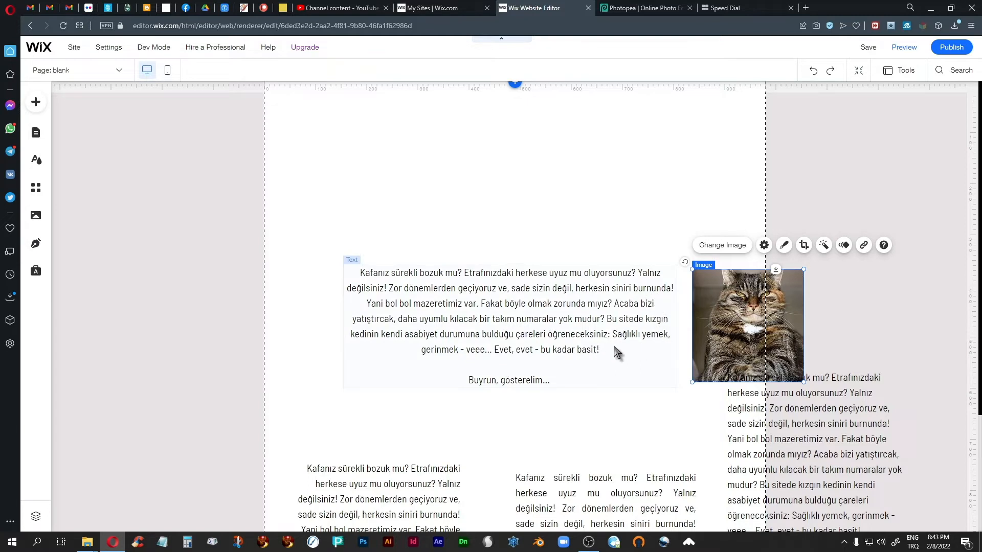
{"action": "left_click_drag", "start_coordinate": [730, 312], "coordinate": [259, 270]}
Move the centered paragraph off the page's right side and bring the left-aligned paragraph into the upper middle.
{"action": "left_click", "coordinate": [426, 309]}
{"action": "left_click_drag", "start_coordinate": [427, 309], "coordinate": [825, 222]}
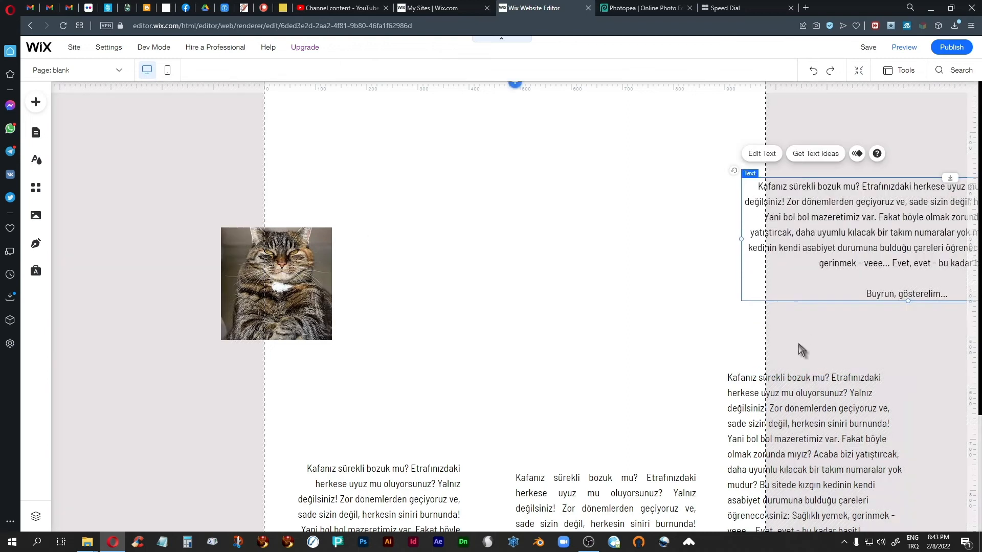
{"action": "left_click", "coordinate": [791, 423]}
{"action": "left_click_drag", "start_coordinate": [790, 424], "coordinate": [445, 214]}
Place the cat image directly beside the left edge of the left-aligned paragraph, level with its first line.
{"action": "left_click", "coordinate": [288, 288]}
{"action": "left_click_drag", "start_coordinate": [287, 287], "coordinate": [326, 225]}
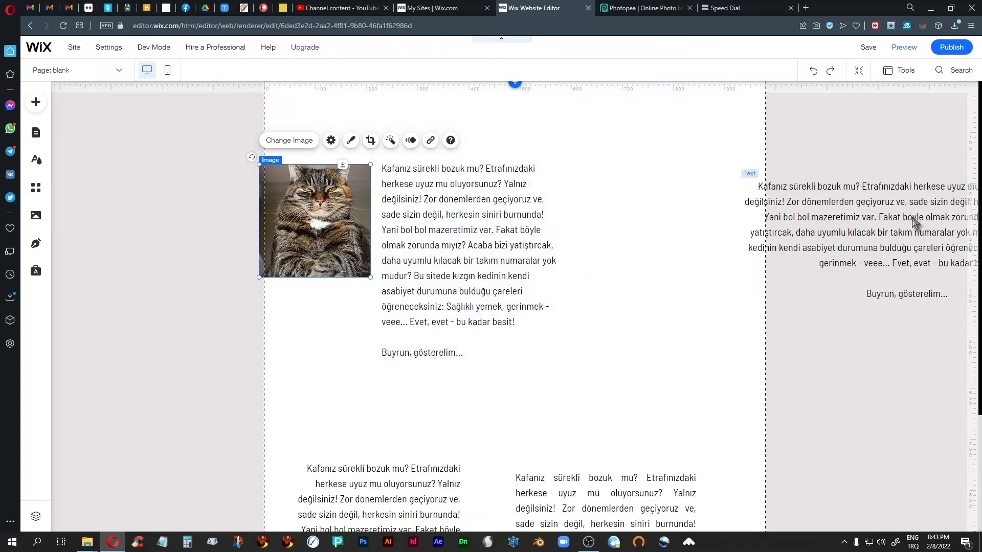
Return the left-aligned paragraph to the right margin and bring the centered paragraph back to the middle, below the image's top half.
{"action": "left_click", "coordinate": [453, 231]}
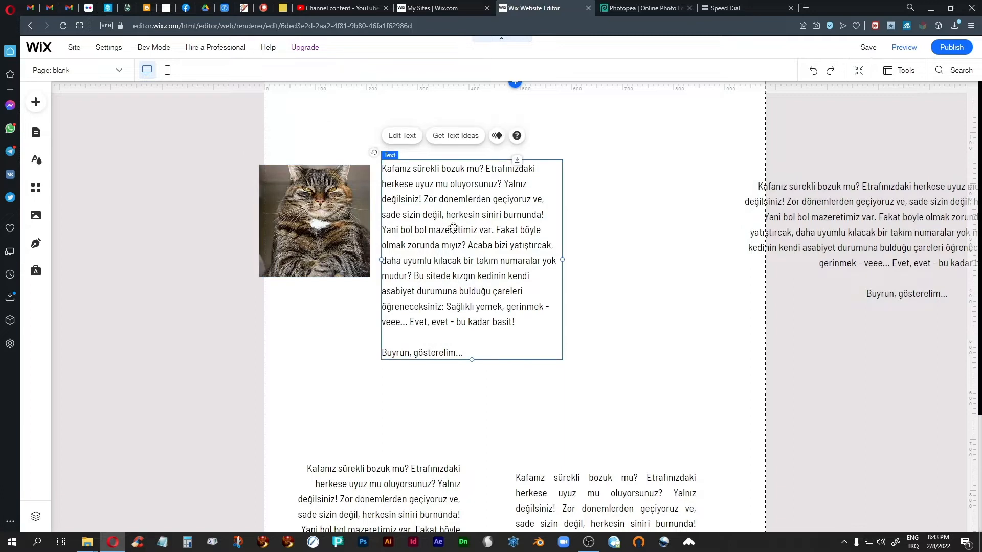
{"action": "left_click_drag", "start_coordinate": [451, 233], "coordinate": [797, 430]}
{"action": "left_click", "coordinate": [876, 224]}
{"action": "left_click_drag", "start_coordinate": [877, 224], "coordinate": [476, 225]}
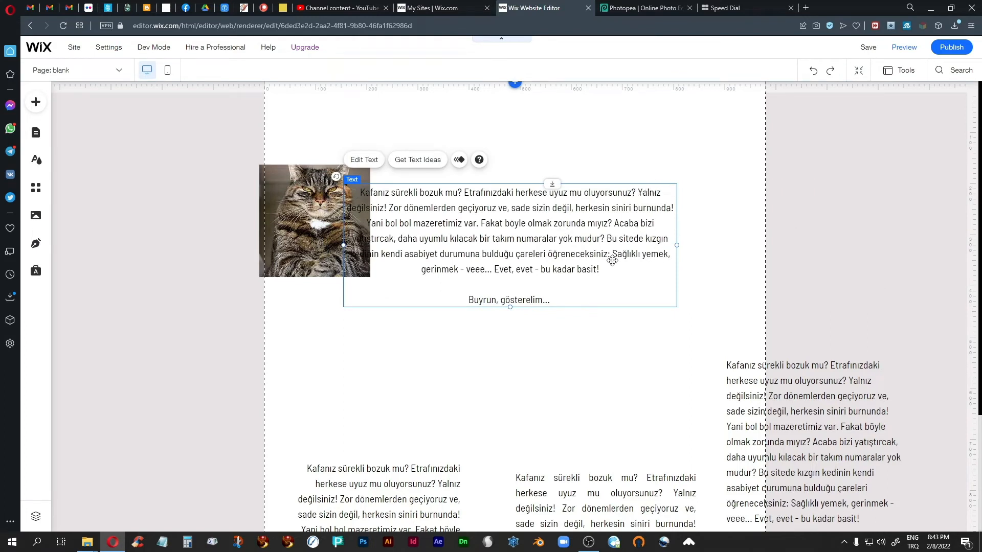
{"action": "left_click_drag", "start_coordinate": [493, 221], "coordinate": [497, 278]}
Move the cat image to the horizontal middle of the page, directly above the centered paragraph.
{"action": "left_click", "coordinate": [307, 200]}
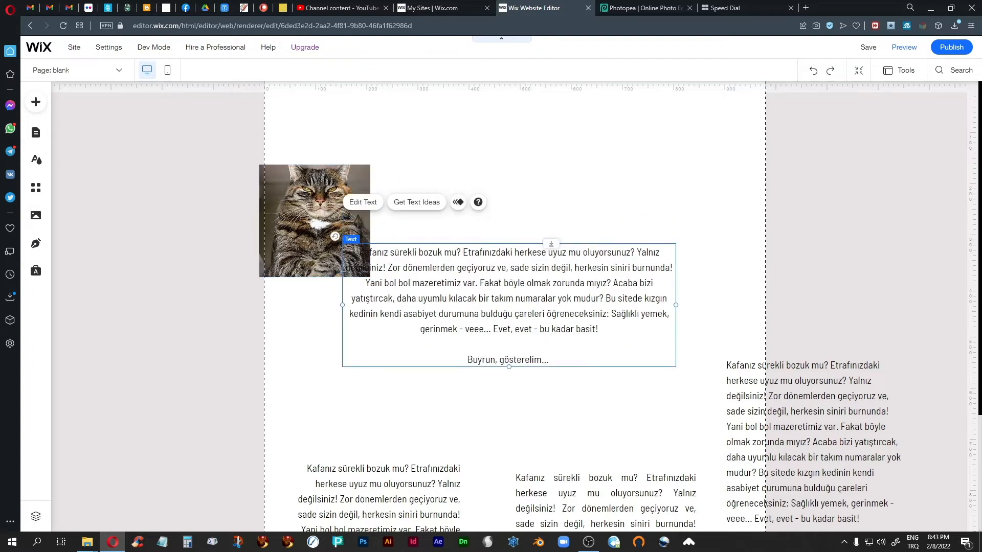
{"action": "left_click", "coordinate": [307, 200]}
{"action": "left_click_drag", "start_coordinate": [308, 200], "coordinate": [497, 166]}
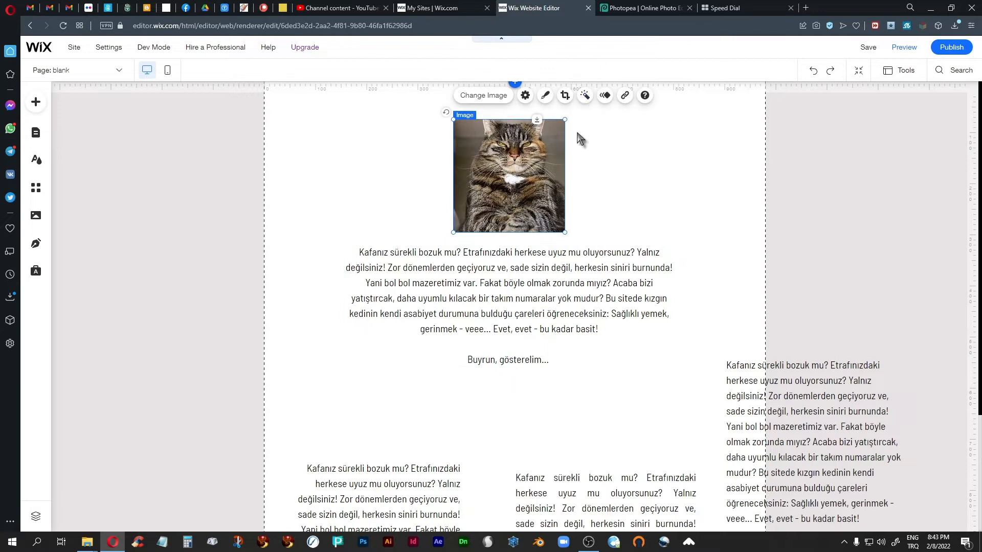
Try cropping the cat image to a circle shape, apply it, and undo the crop.
{"action": "left_click", "coordinate": [565, 95]}
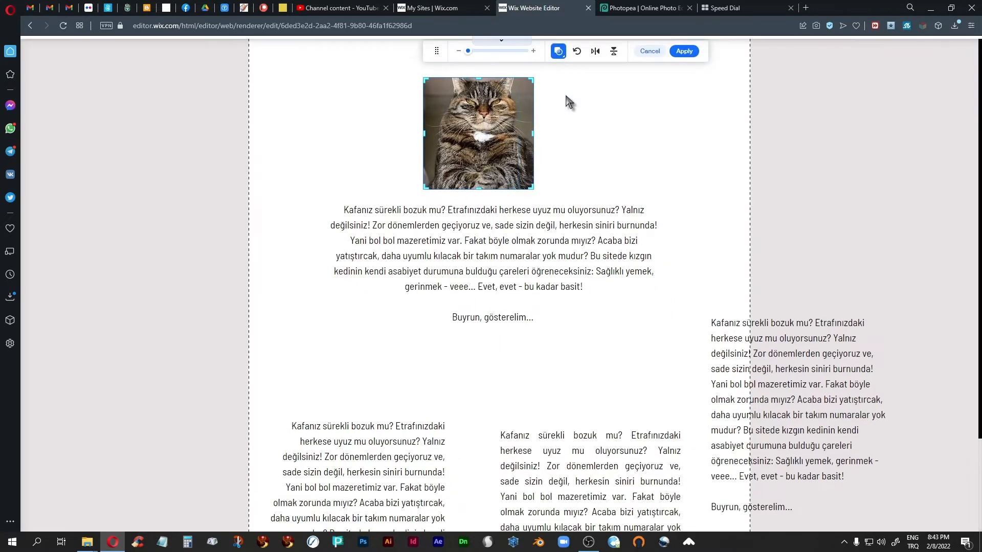
{"action": "left_click", "coordinate": [558, 53]}
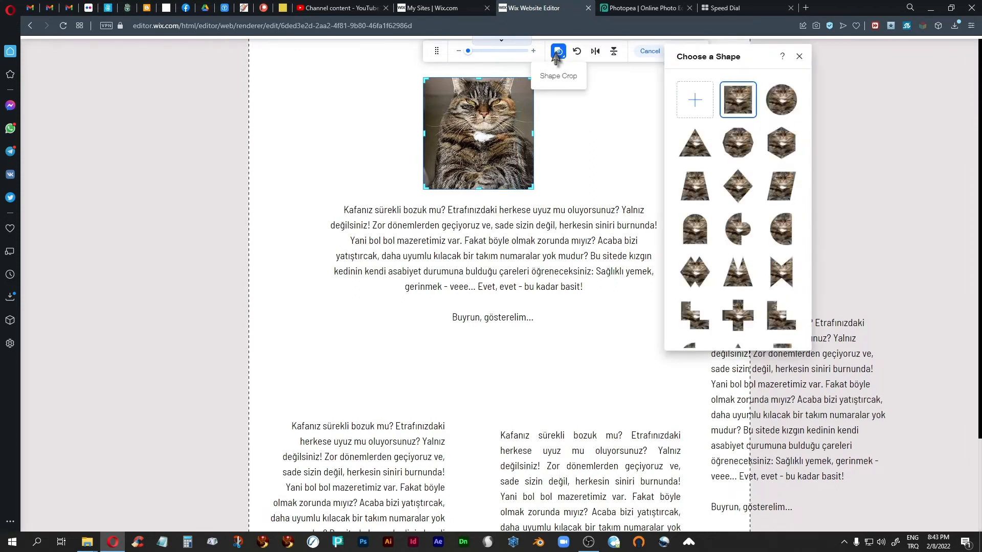
{"action": "left_click", "coordinate": [780, 105]}
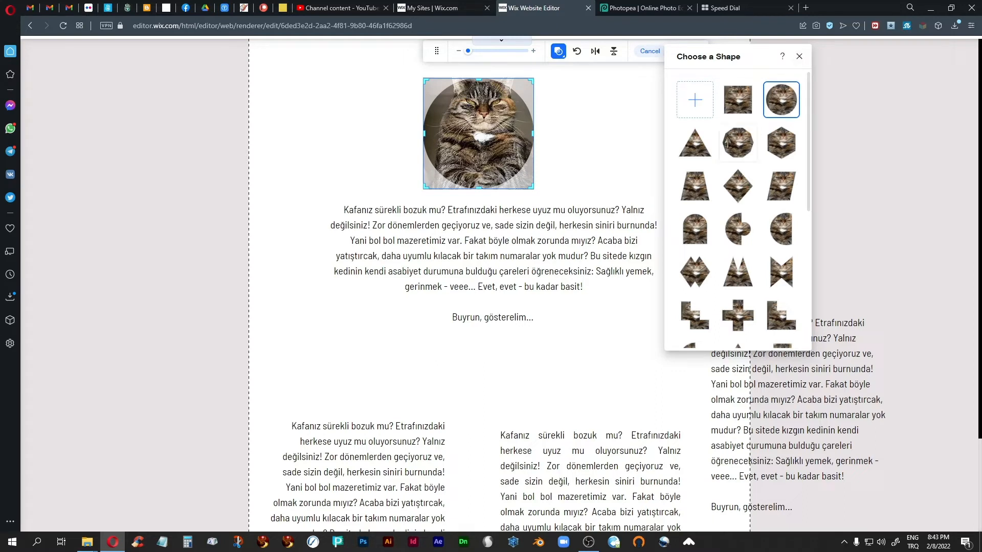
{"action": "left_click", "coordinate": [799, 57]}
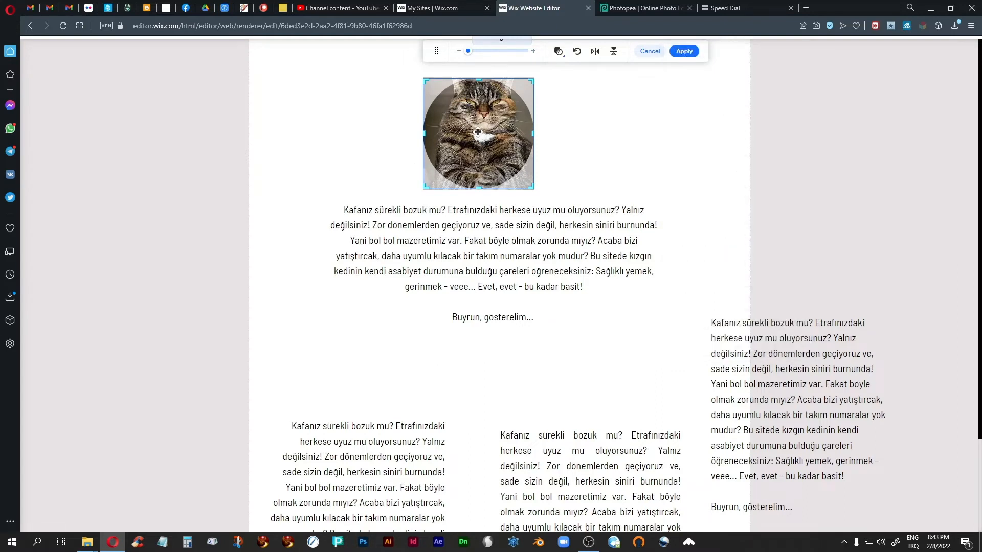
{"action": "left_click", "coordinate": [684, 51]}
{"action": "left_click", "coordinate": [593, 195]}
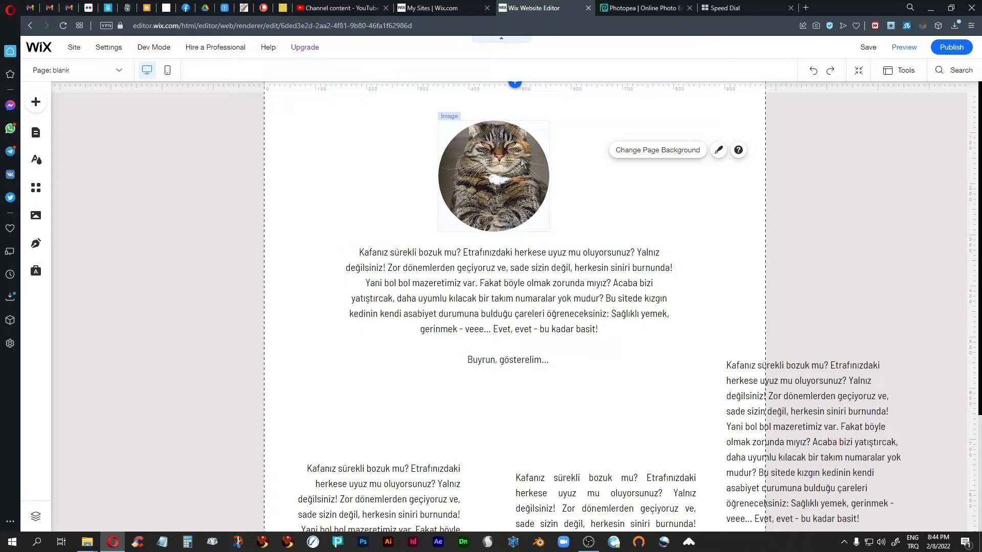
{"action": "key", "text": "ctrl+z"}
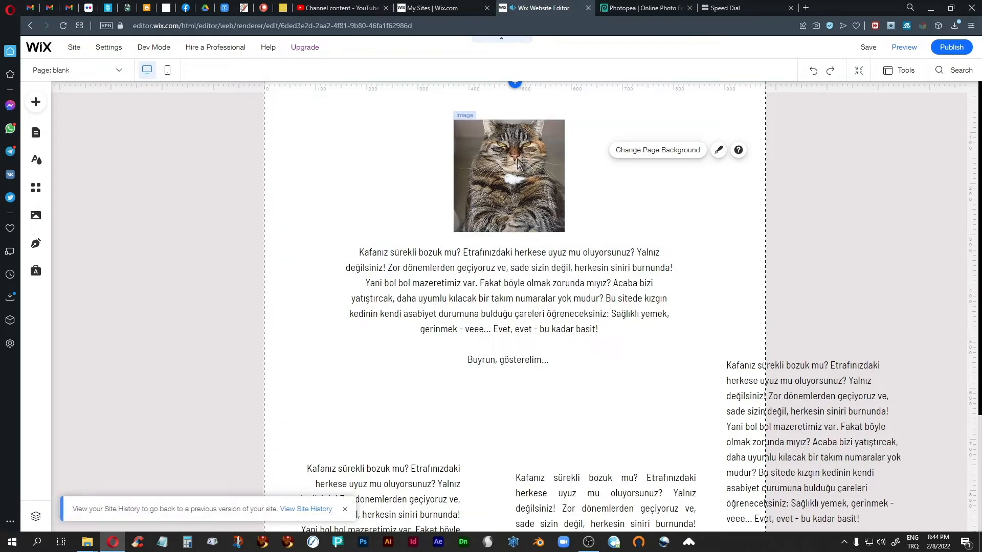
Move the cat image out to the page's left margin, then raise the centered paragraph and center it horizontally on the page.
{"action": "left_click", "coordinate": [518, 162]}
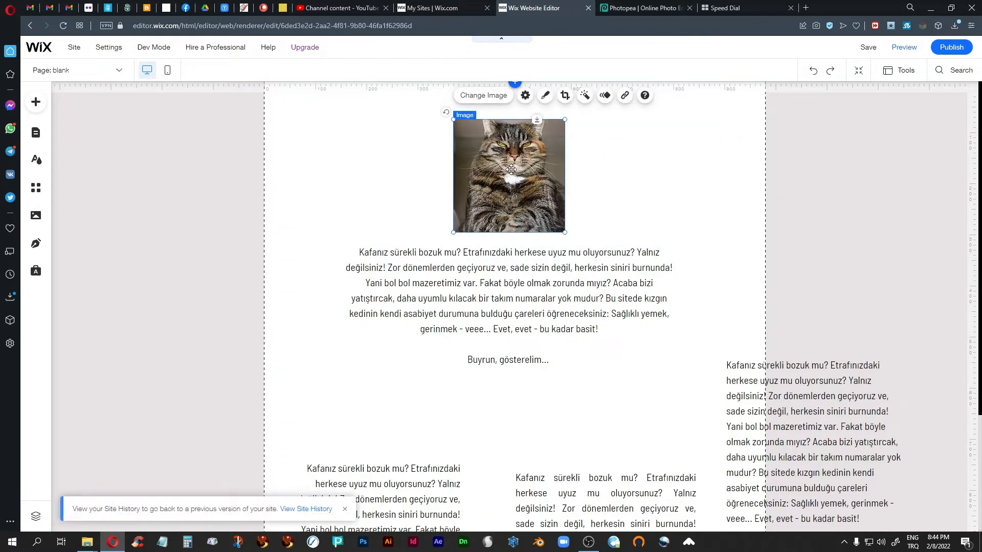
{"action": "left_click_drag", "start_coordinate": [511, 169], "coordinate": [226, 187]}
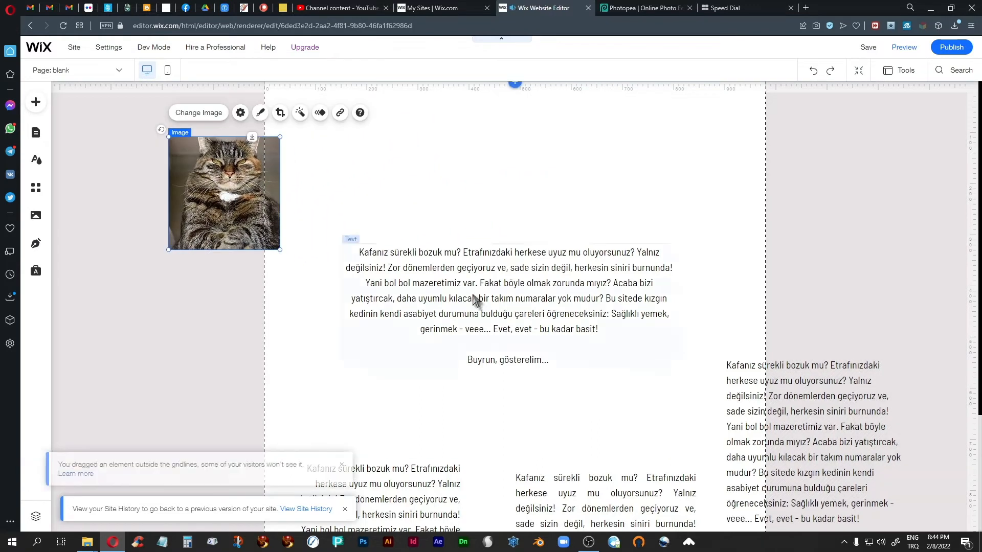
{"action": "left_click", "coordinate": [483, 289]}
{"action": "left_click_drag", "start_coordinate": [487, 287], "coordinate": [491, 248]}
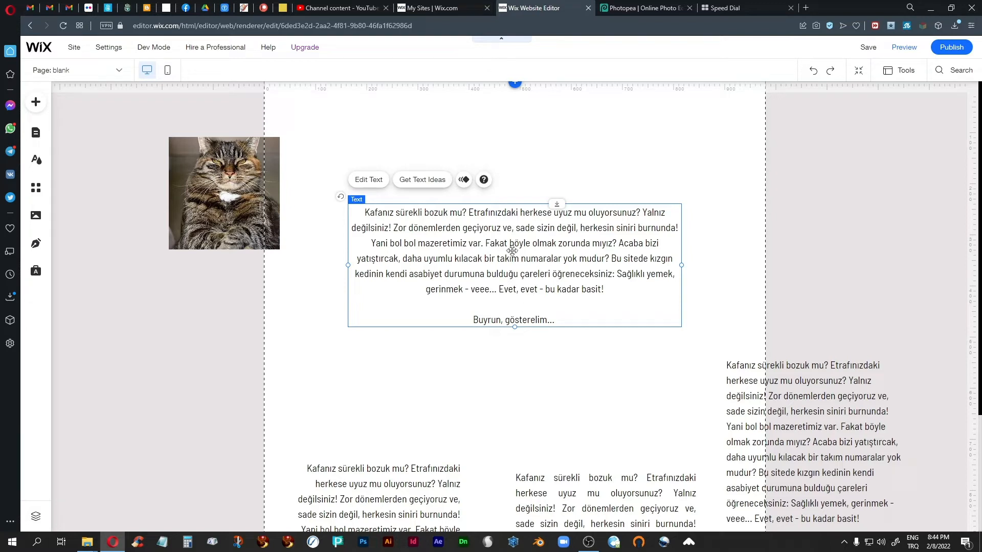
Widen the centered paragraph to almost the full page width below the cat, and move the left-aligned paragraph outside the right gridline.
{"action": "left_click_drag", "start_coordinate": [682, 265], "coordinate": [748, 259]}
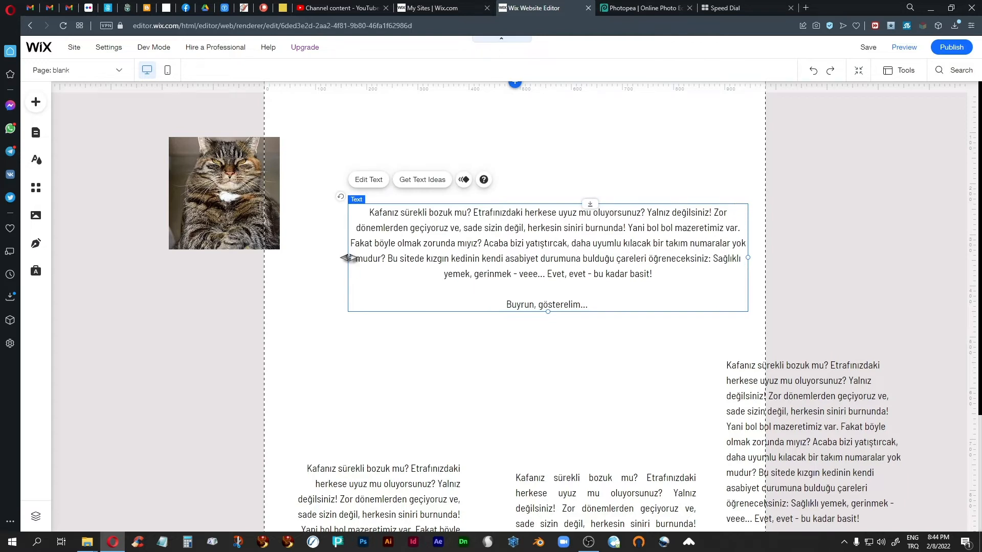
{"action": "left_click_drag", "start_coordinate": [349, 258], "coordinate": [280, 250]}
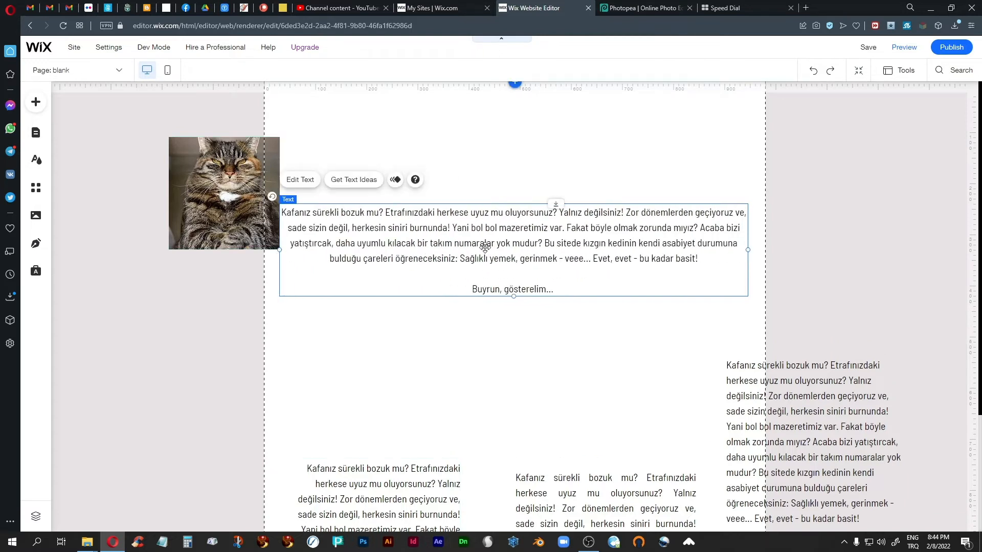
{"action": "left_click_drag", "start_coordinate": [485, 248], "coordinate": [509, 325]}
{"action": "left_click", "coordinate": [549, 405]}
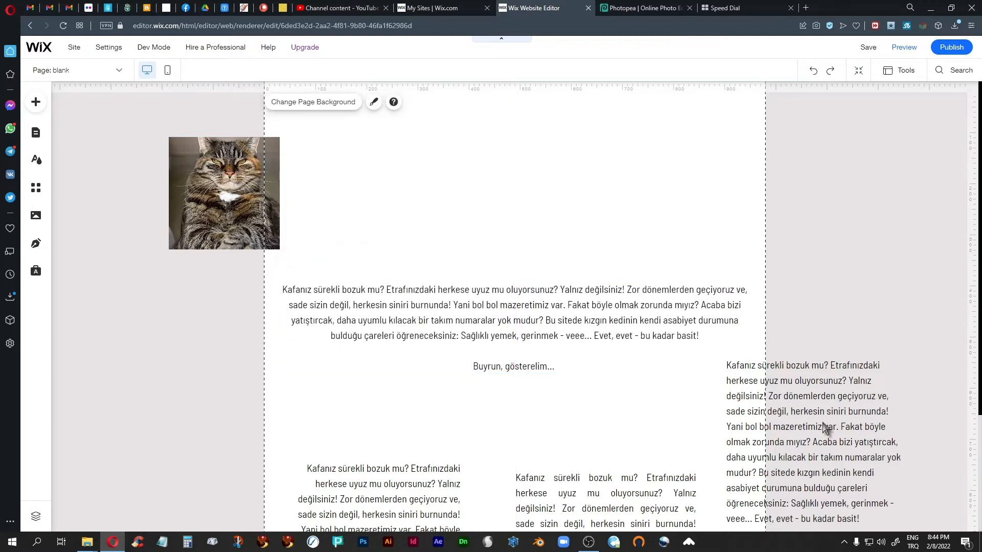
{"action": "left_click", "coordinate": [779, 402]}
{"action": "left_click_drag", "start_coordinate": [779, 402], "coordinate": [840, 359]}
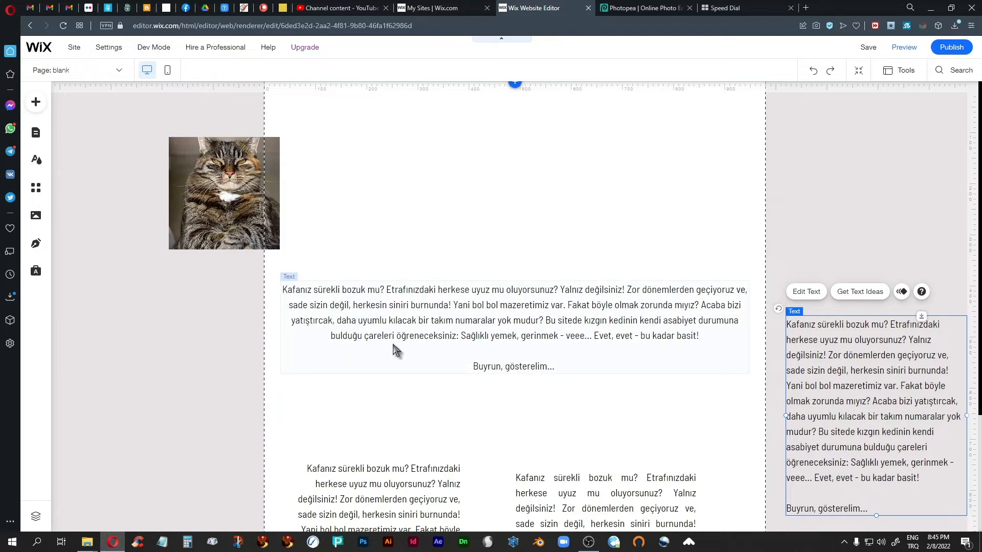
Narrow the centered paragraph to about half the page width and place it in the right half of the page.
{"action": "left_click", "coordinate": [504, 313]}
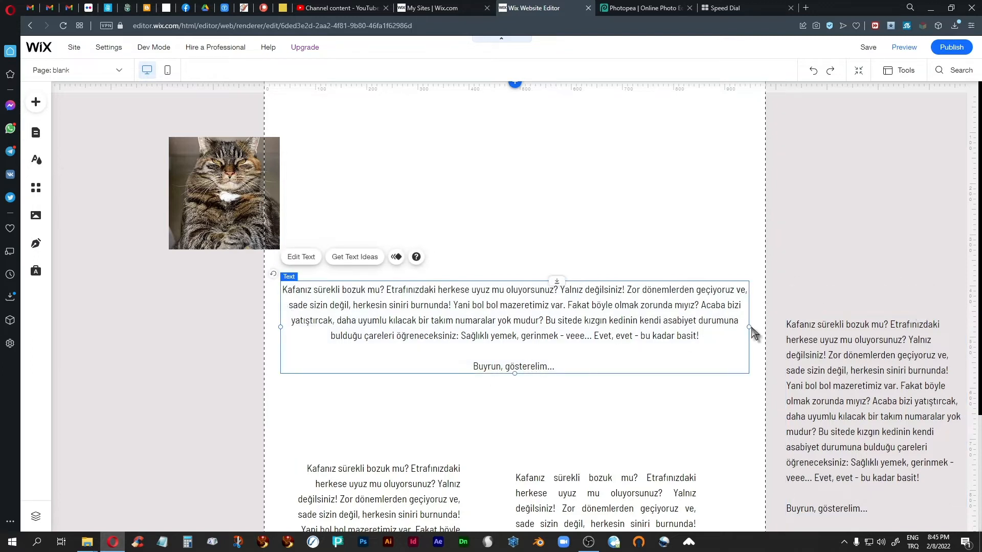
{"action": "left_click_drag", "start_coordinate": [750, 328], "coordinate": [539, 327]}
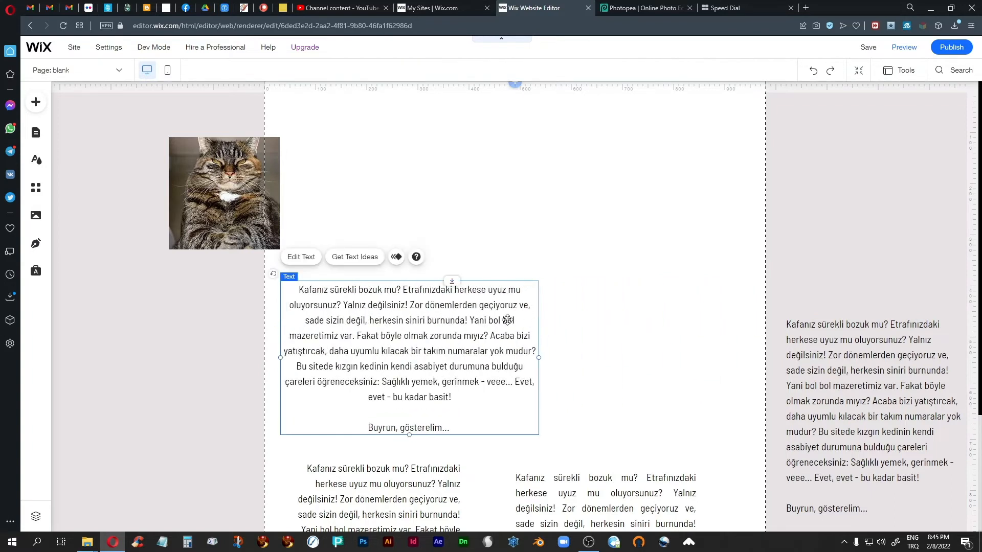
{"action": "left_click_drag", "start_coordinate": [415, 323], "coordinate": [520, 293]}
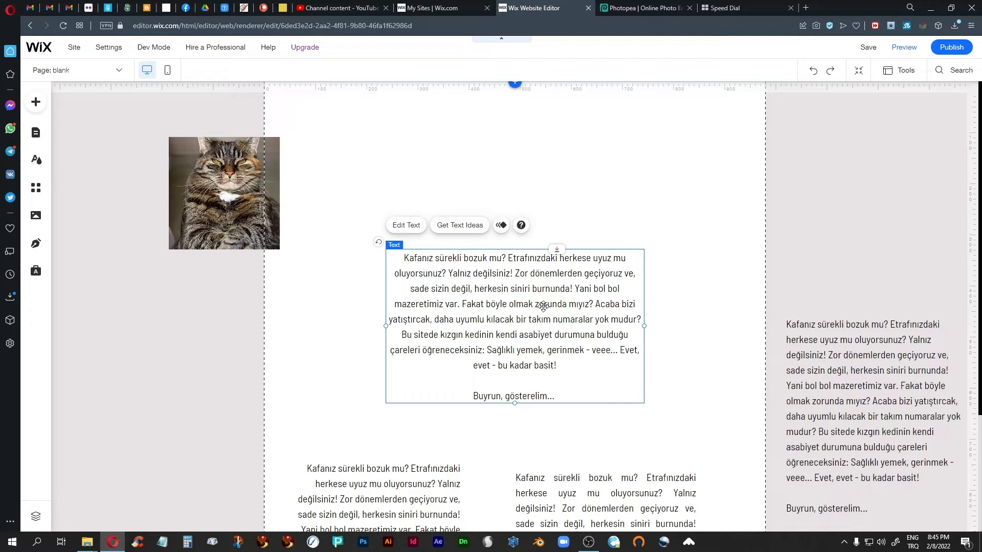
{"action": "left_click_drag", "start_coordinate": [543, 306], "coordinate": [647, 300]}
Place the cat image beside the centered paragraph's left edge and enlarge it to match the paragraph's height, with their bottom edges aligned.
{"action": "left_click", "coordinate": [205, 183]}
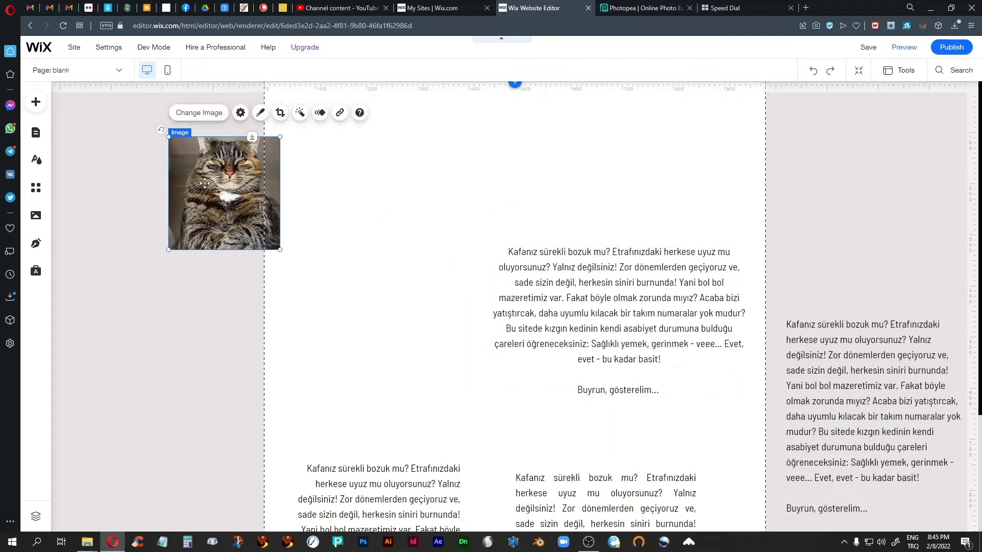
{"action": "left_click_drag", "start_coordinate": [205, 183], "coordinate": [400, 291]}
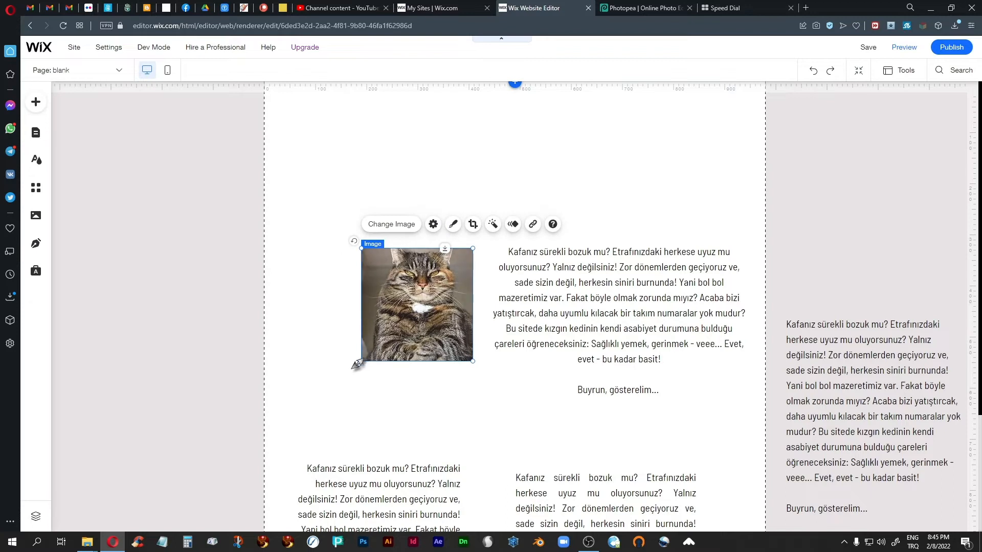
{"action": "left_click_drag", "start_coordinate": [358, 362], "coordinate": [319, 398]}
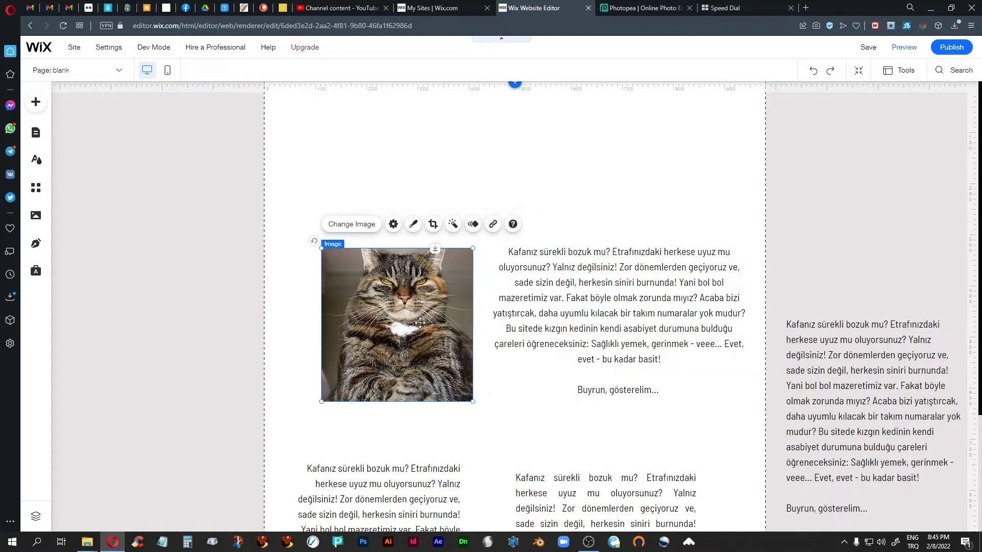
{"action": "left_click_drag", "start_coordinate": [402, 306], "coordinate": [405, 303]}
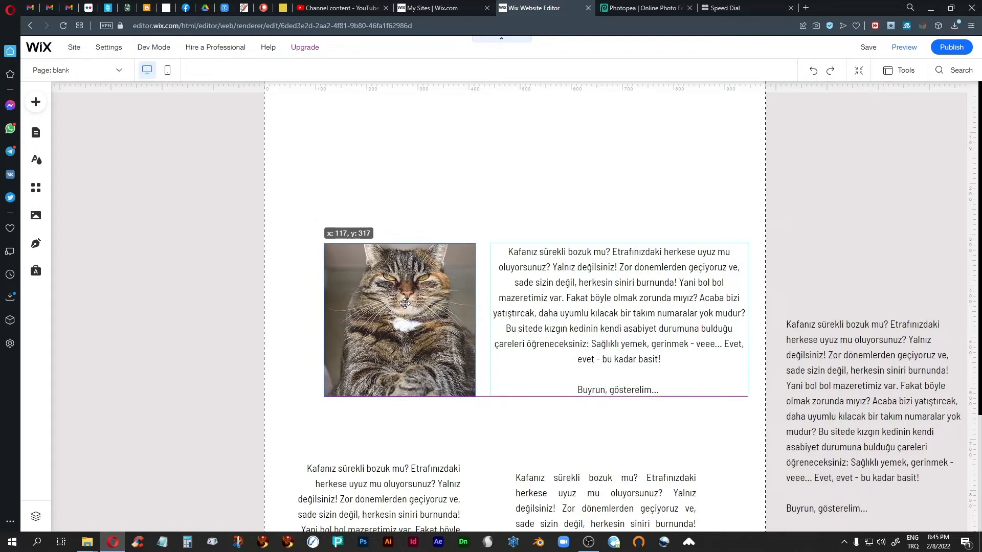
{"action": "left_click_drag", "start_coordinate": [404, 303], "coordinate": [405, 303]}
Move the centered paragraph back to the horizontal middle of the page and place the cat image directly above it.
{"action": "left_click", "coordinate": [643, 299]}
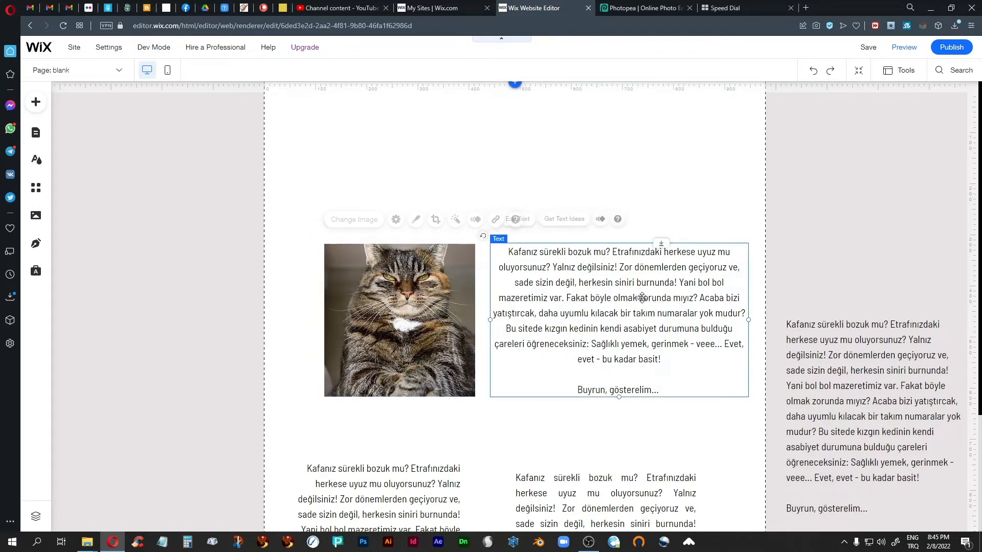
{"action": "left_click_drag", "start_coordinate": [643, 299], "coordinate": [535, 308]}
{"action": "left_click", "coordinate": [333, 291]}
{"action": "left_click_drag", "start_coordinate": [332, 292], "coordinate": [451, 157]}
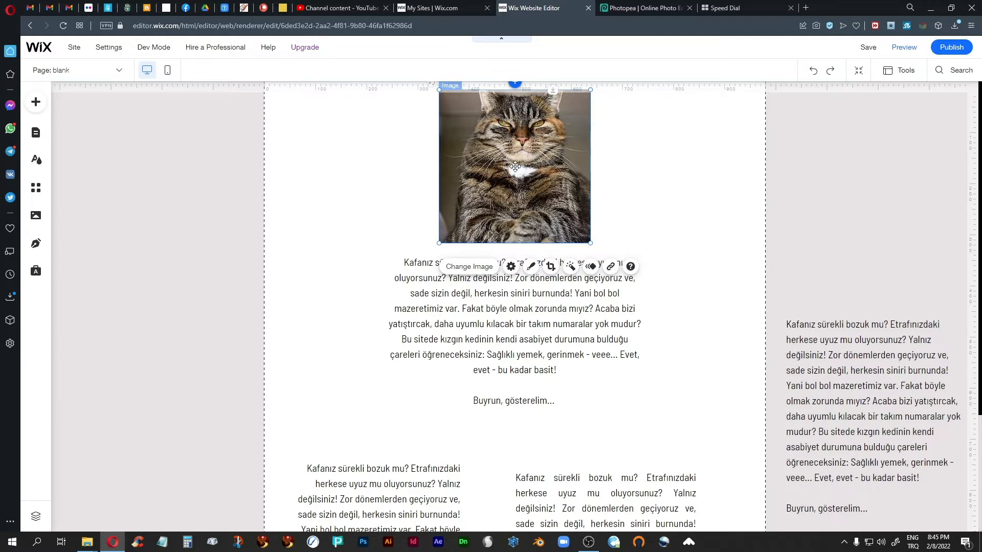
Clear the page middle by moving the cat image to the left margin and the centered paragraph to the upper right margin.
{"action": "left_click_drag", "start_coordinate": [515, 166], "coordinate": [212, 228]}
{"action": "left_click", "coordinate": [431, 333]}
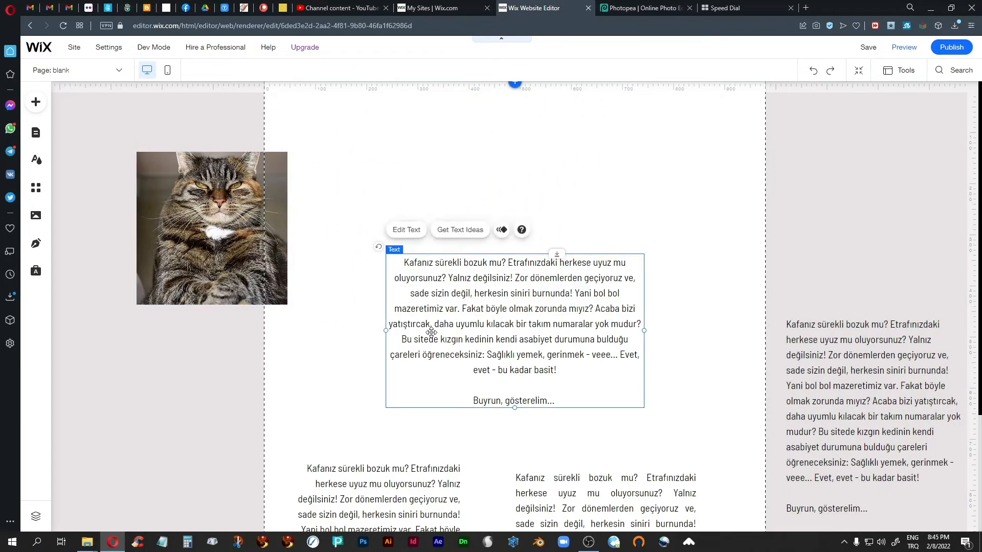
{"action": "left_click_drag", "start_coordinate": [431, 333], "coordinate": [793, 194]}
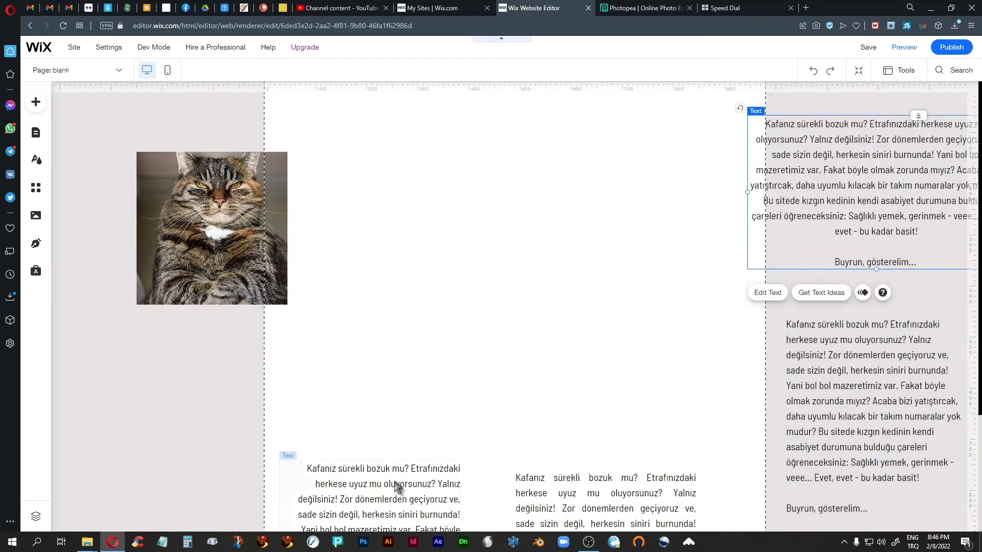
Bring the right-aligned paragraph to the upper left of the page and place the cat image directly beside its right edge.
{"action": "left_click_drag", "start_coordinate": [398, 487], "coordinate": [427, 158]}
{"action": "left_click", "coordinate": [215, 233]}
{"action": "left_click_drag", "start_coordinate": [239, 243], "coordinate": [560, 209]}
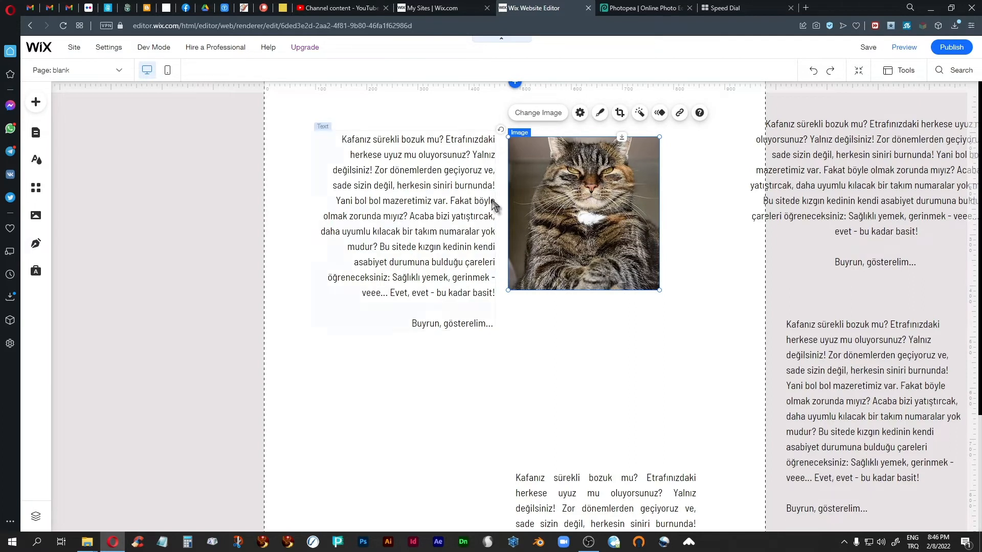
{"action": "left_click", "coordinate": [389, 225]}
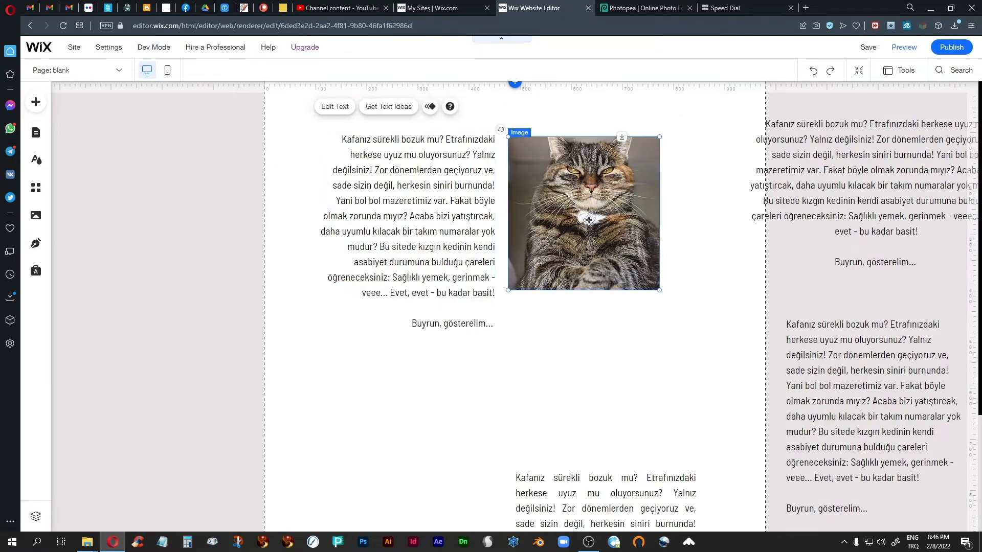
Swap the two elements so the cat image sits beside the left, ragged edge of the right-aligned paragraph.
{"action": "left_click_drag", "start_coordinate": [583, 215], "coordinate": [254, 219]}
{"action": "left_click", "coordinate": [418, 235]}
{"action": "left_click_drag", "start_coordinate": [418, 234], "coordinate": [590, 245]}
{"action": "left_click_drag", "start_coordinate": [304, 227], "coordinate": [452, 227]}
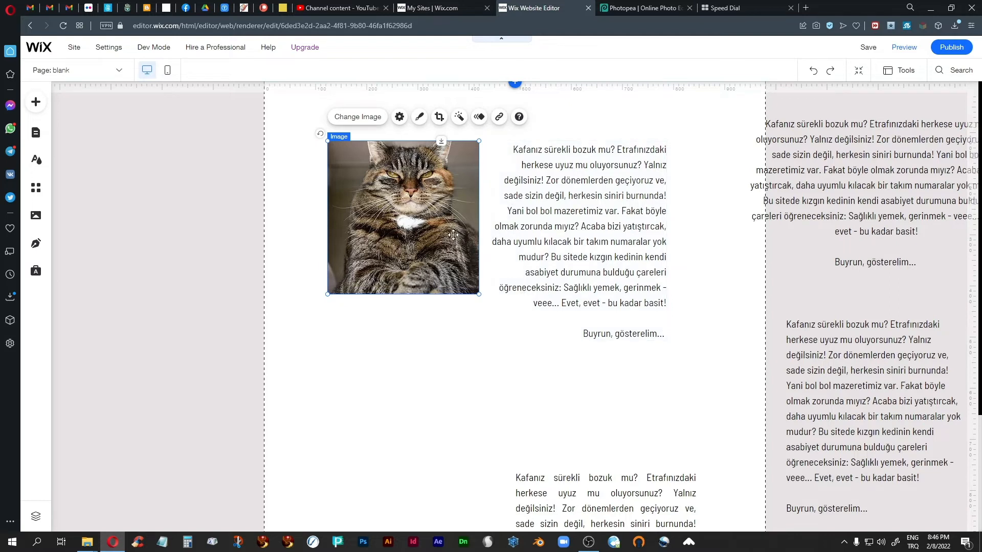
Move the cat image to the right side of the page at x 632, y 116, and the right-aligned paragraph to the left margin.
{"action": "left_click_drag", "start_coordinate": [398, 210], "coordinate": [658, 209]}
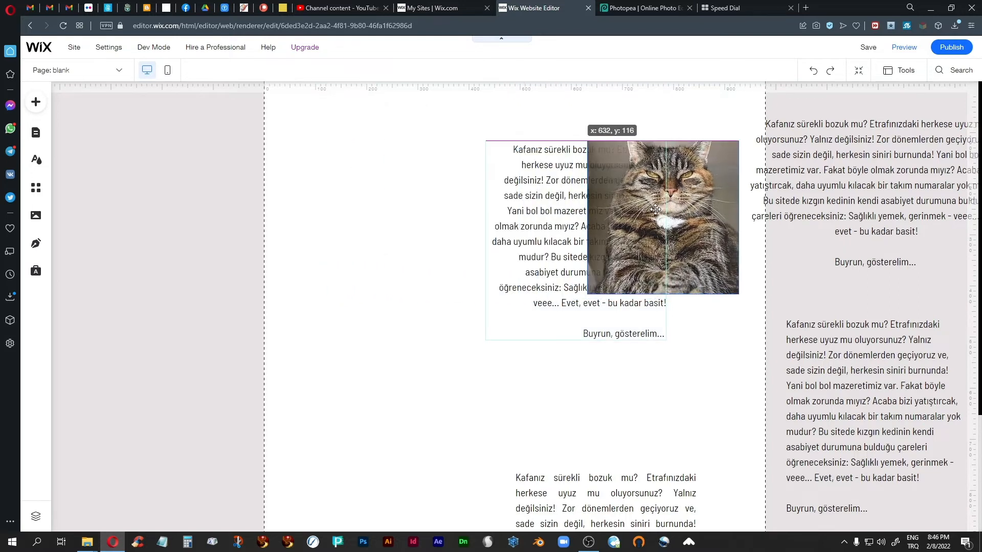
{"action": "left_click", "coordinate": [553, 211]}
{"action": "left_click_drag", "start_coordinate": [552, 211], "coordinate": [233, 195]}
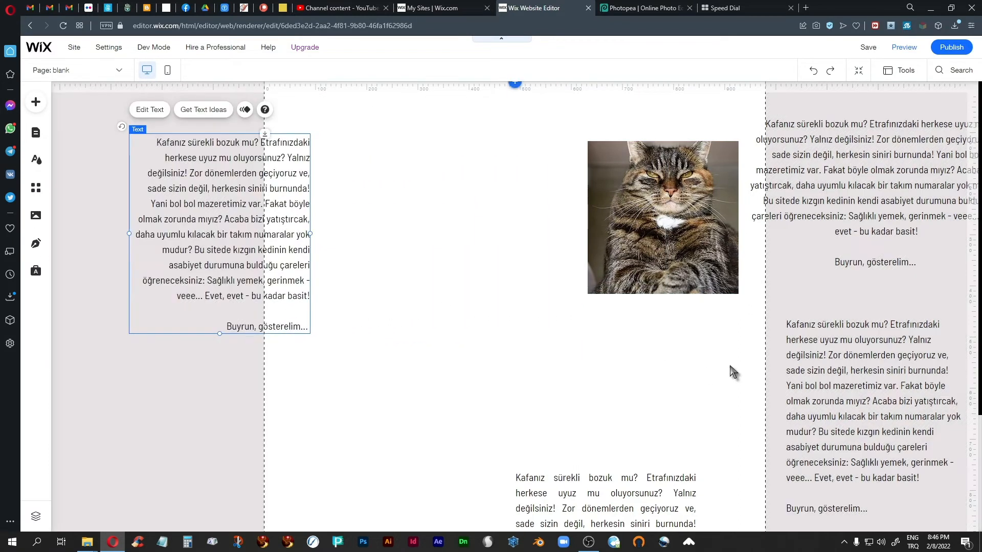
Bring the left-aligned paragraph to the upper middle of the page and place the cat image directly beside its left edge.
{"action": "left_click", "coordinate": [814, 369]}
{"action": "left_click_drag", "start_coordinate": [857, 383], "coordinate": [469, 205]}
{"action": "left_click", "coordinate": [682, 190]}
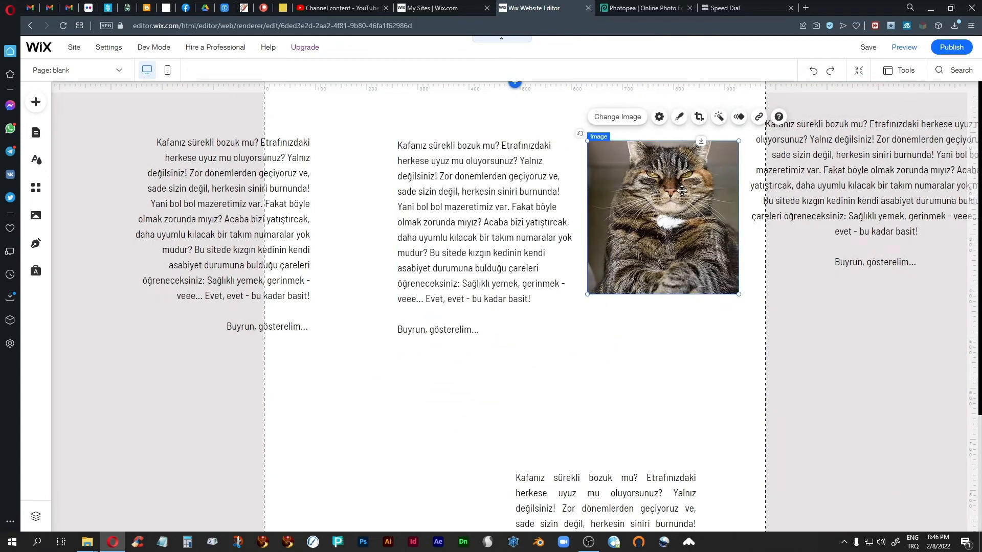
{"action": "left_click_drag", "start_coordinate": [682, 190], "coordinate": [328, 190]}
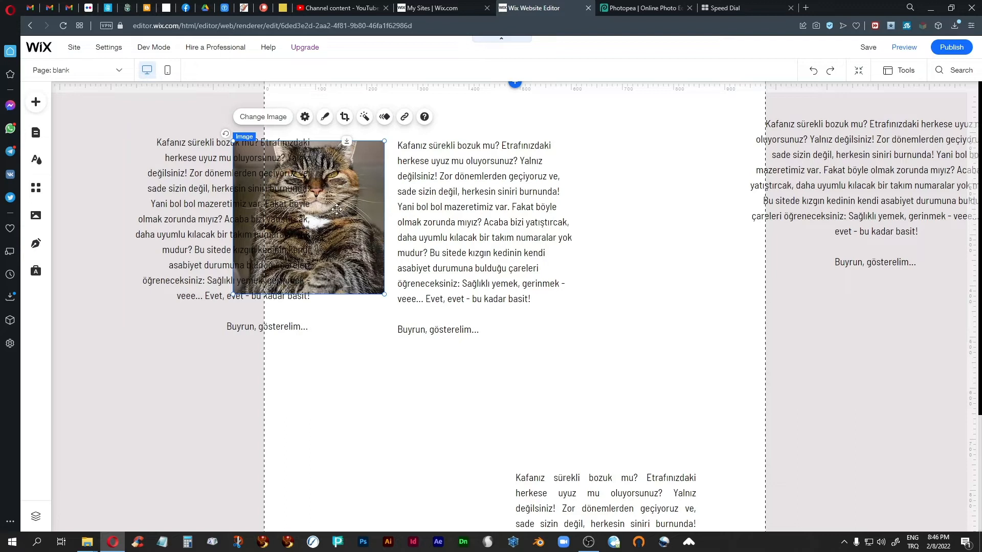
Move the cat image across to the upper right of the page and return the left-aligned paragraph to the right margin.
{"action": "left_click_drag", "start_coordinate": [333, 234], "coordinate": [686, 210]}
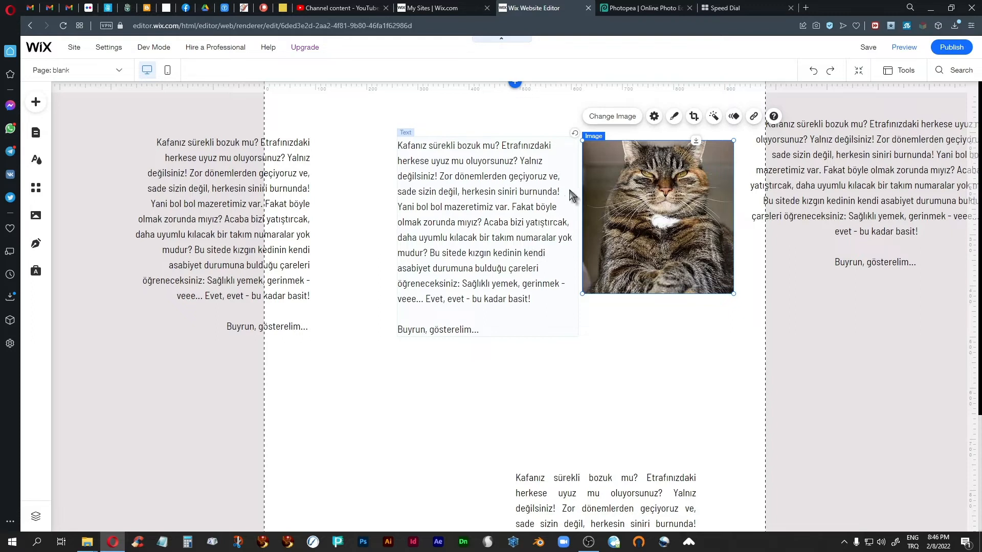
{"action": "left_click_drag", "start_coordinate": [667, 239], "coordinate": [705, 330]}
{"action": "left_click_drag", "start_coordinate": [785, 370], "coordinate": [646, 168]}
{"action": "left_click", "coordinate": [518, 258]}
{"action": "left_click_drag", "start_coordinate": [518, 257], "coordinate": [886, 422]}
Bring the right-aligned paragraph back onto the page, to the left of the cat image with a gap between them.
{"action": "left_click", "coordinate": [281, 208]}
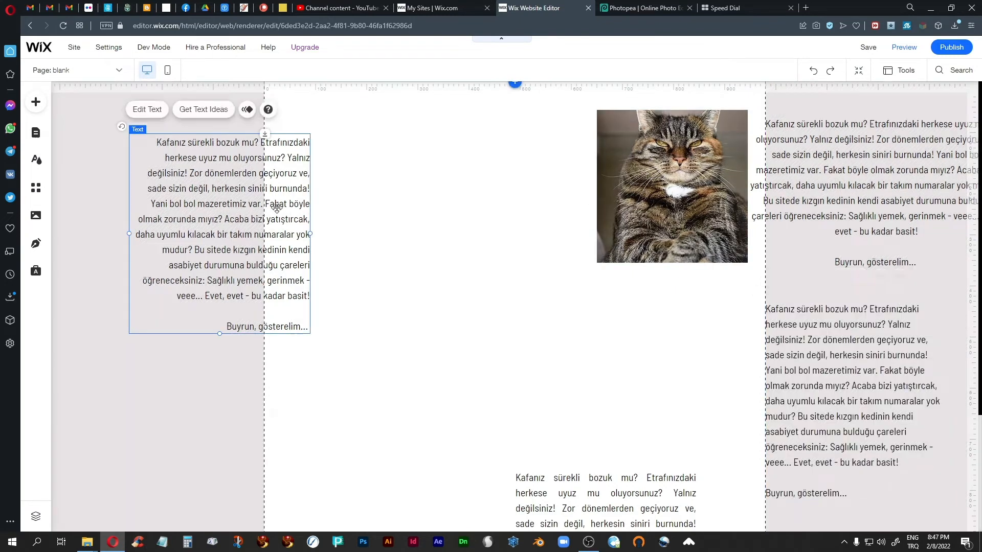
{"action": "left_click_drag", "start_coordinate": [281, 209], "coordinate": [485, 202]}
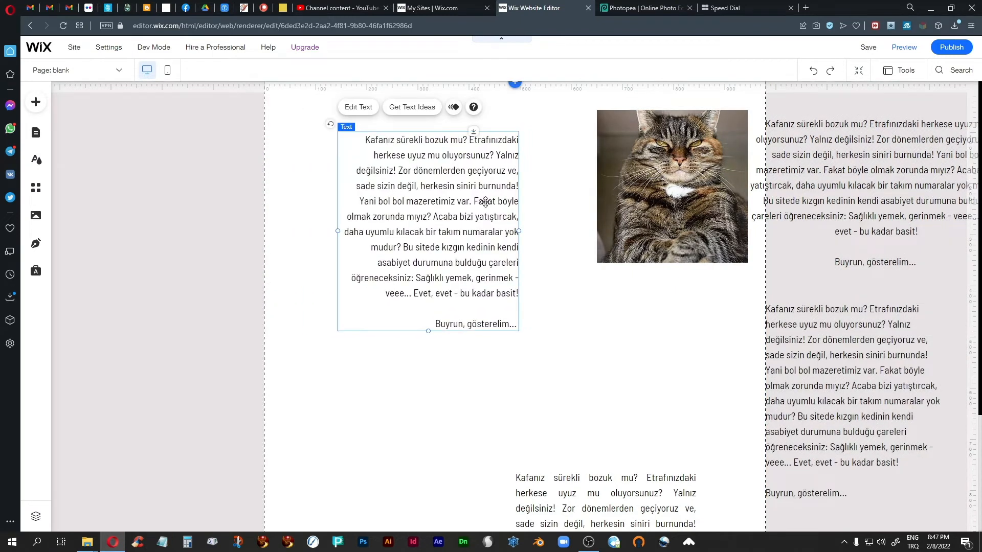
{"action": "left_click", "coordinate": [547, 192]}
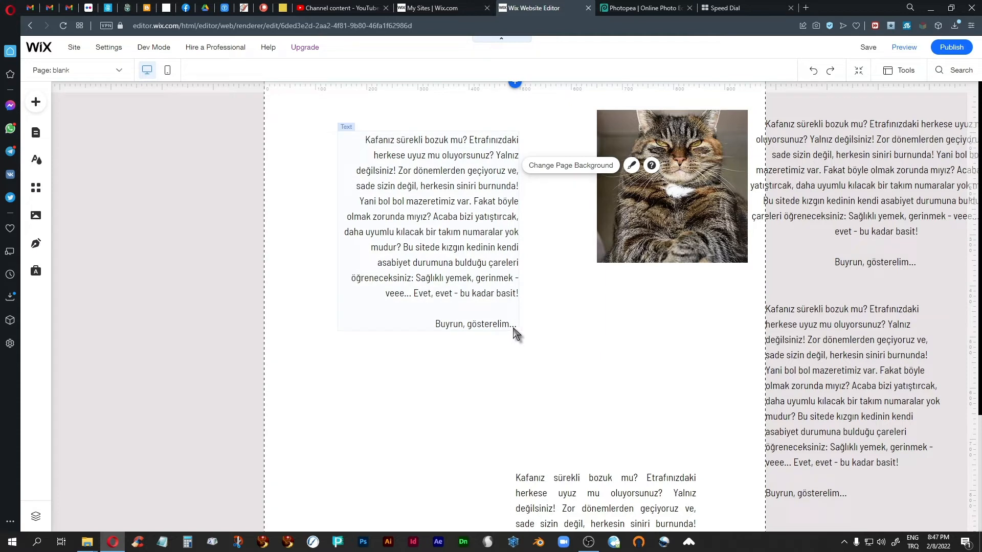
Shorten the ellipsis ending the right-aligned paragraph so its last line reads "Buyrun, gösterelim.", and close the text settings.
{"action": "left_click", "coordinate": [460, 238]}
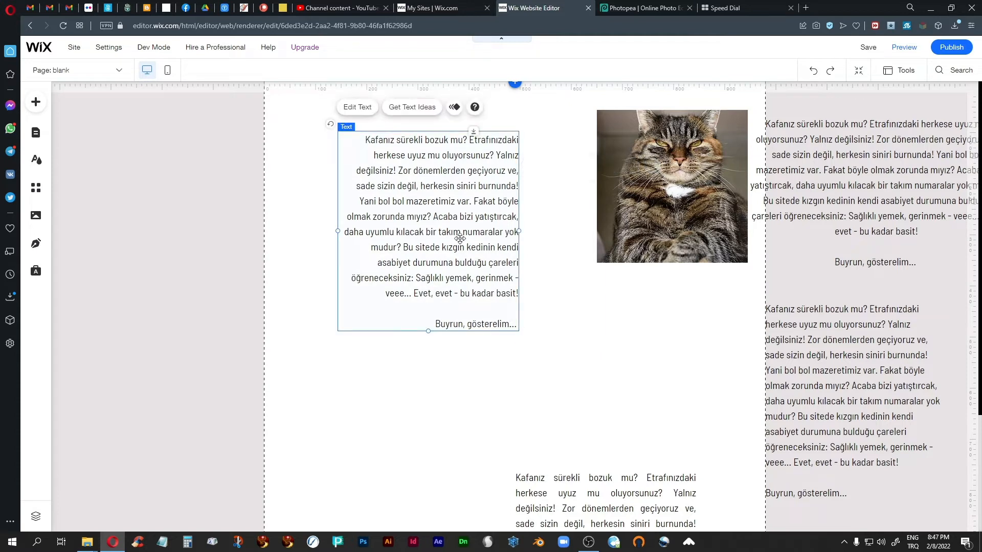
{"action": "left_click", "coordinate": [361, 107]}
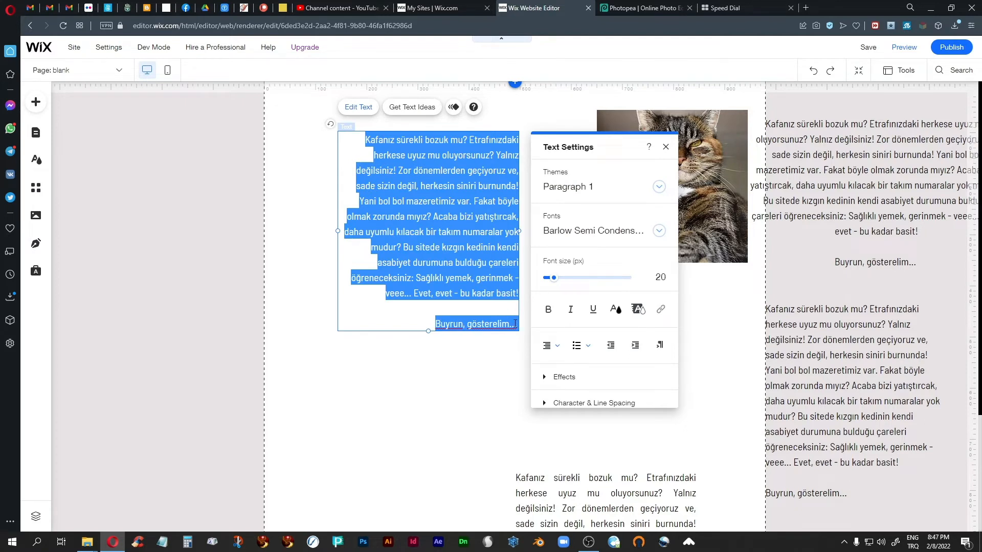
{"action": "left_click", "coordinate": [514, 328]}
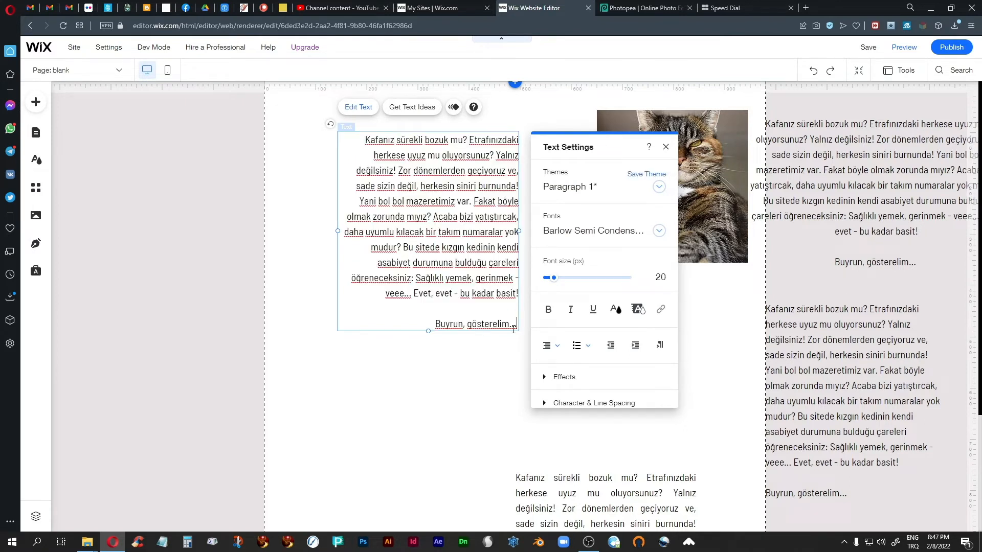
{"action": "key", "text": "BackSpace"}
{"action": "key", "text": "BackSpace"}
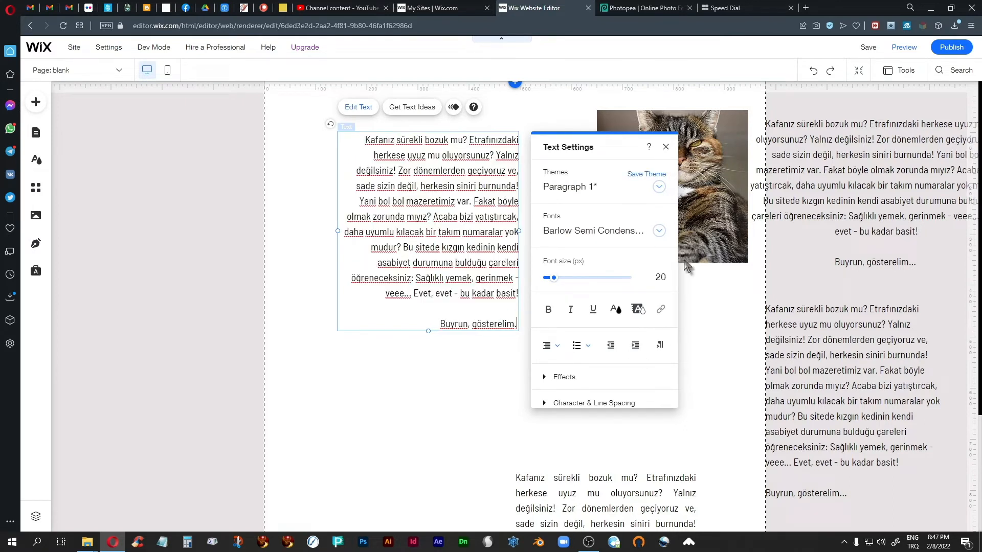
{"action": "left_click", "coordinate": [666, 146]}
{"action": "left_click", "coordinate": [449, 381]}
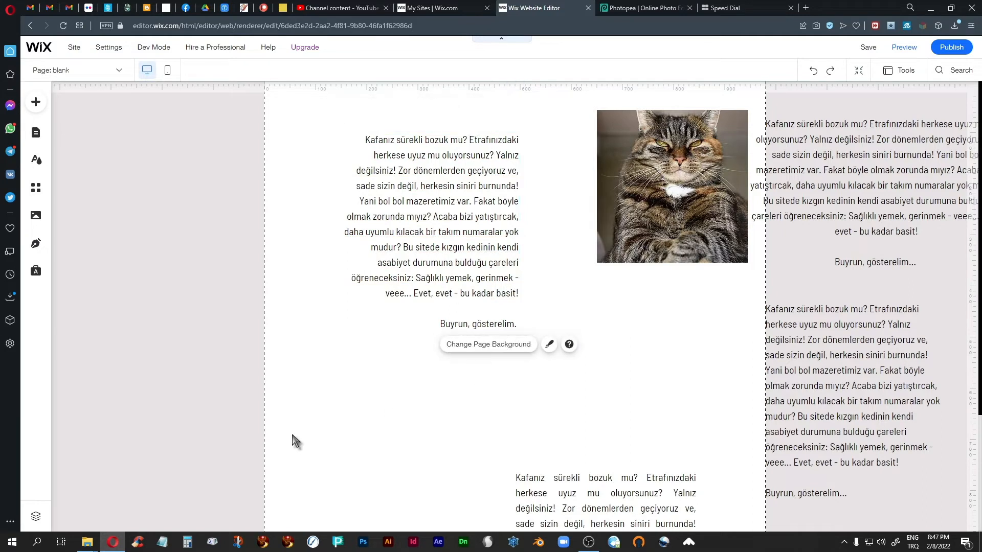
{"action": "left_click", "coordinate": [176, 405]}
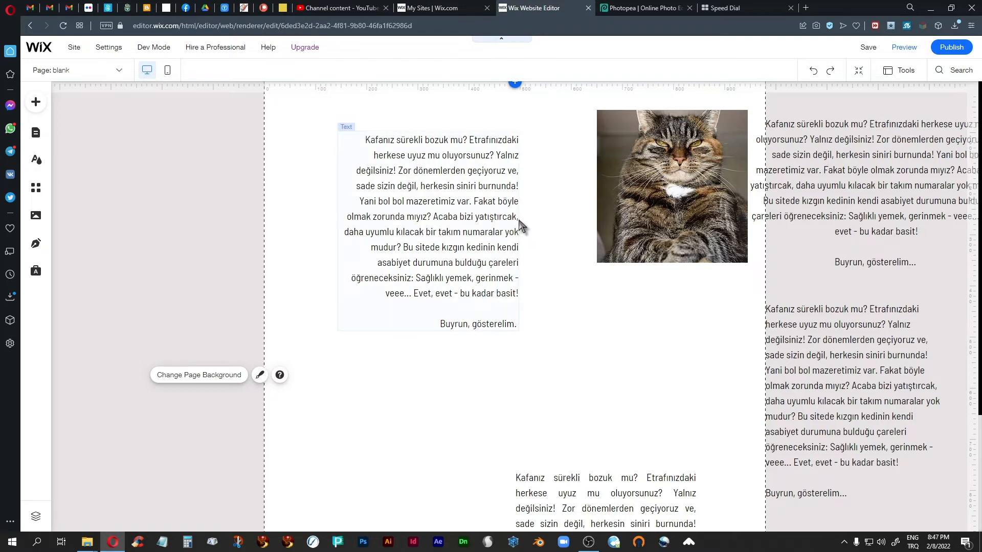
Shift the right-aligned paragraph over the page's left gridline and place the left-aligned paragraph between it and the cat image.
{"action": "left_click_drag", "start_coordinate": [362, 208], "coordinate": [235, 199]}
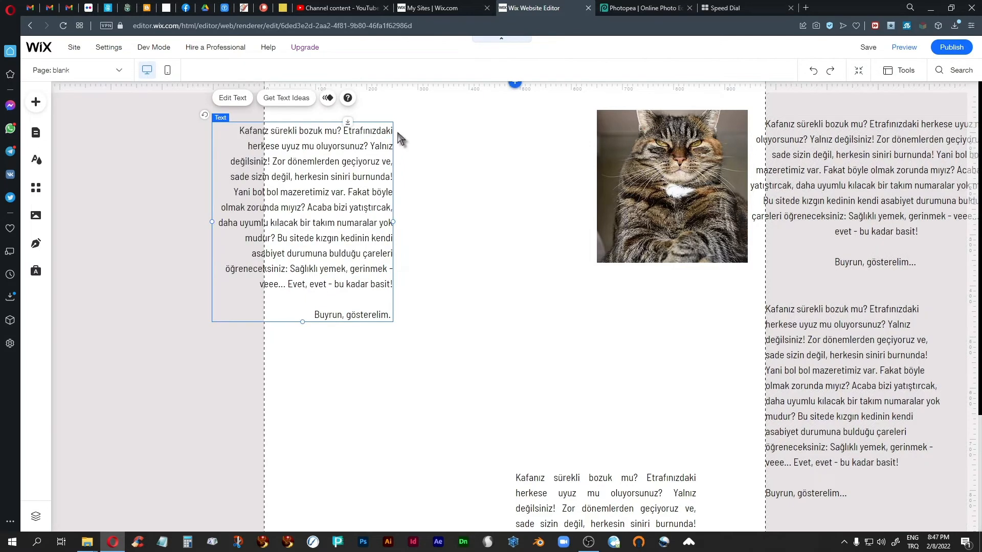
{"action": "left_click", "coordinate": [804, 358]}
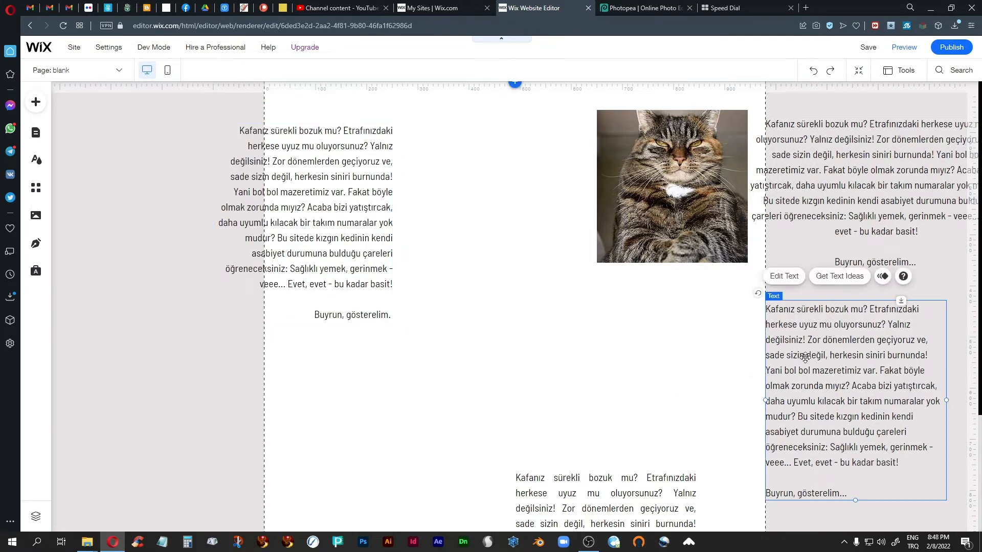
{"action": "left_click_drag", "start_coordinate": [795, 358], "coordinate": [456, 185]}
{"action": "left_click", "coordinate": [422, 340]}
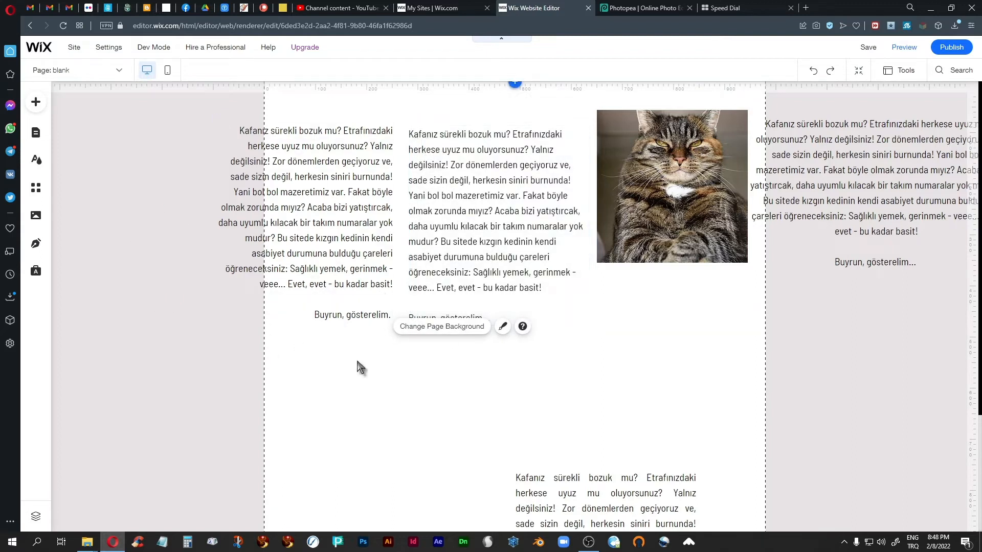
Adjust the right-aligned paragraph slightly so its lines sit level with the left-aligned paragraph beside it, keeping a small gap.
{"action": "key", "text": "ctrl+plus"}
{"action": "key", "text": "ctrl+plus"}
{"action": "key", "text": "ctrl+plus"}
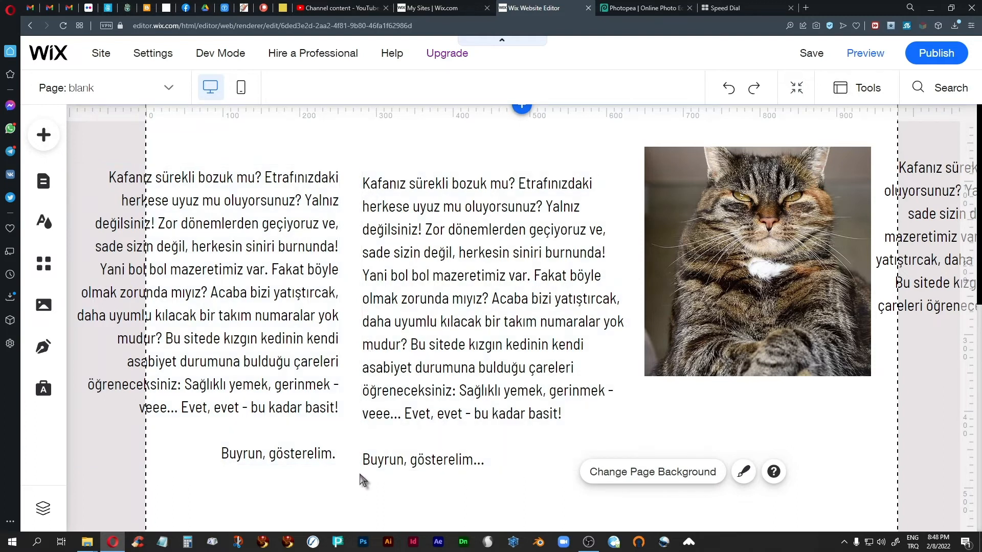
{"action": "key", "text": "ctrl+0"}
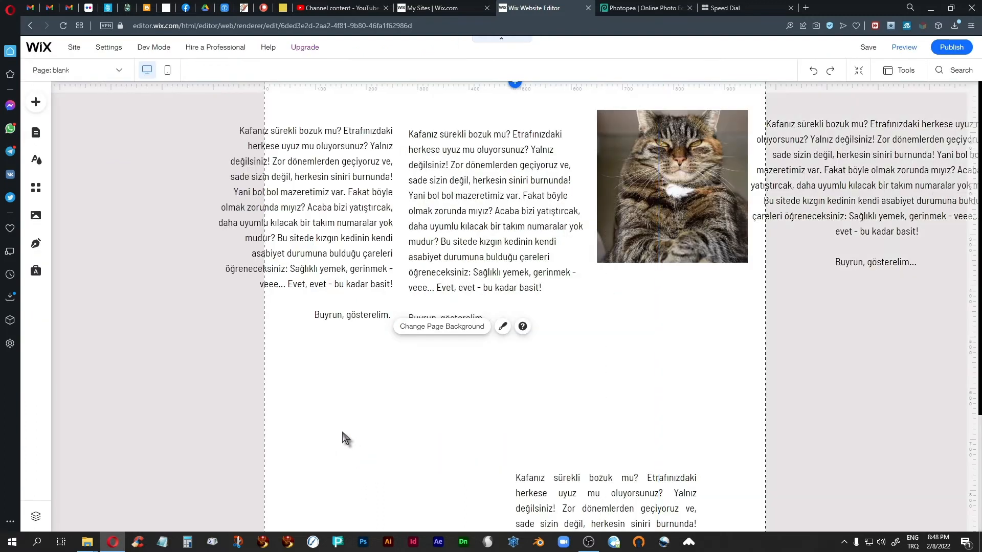
{"action": "left_click", "coordinate": [315, 157]}
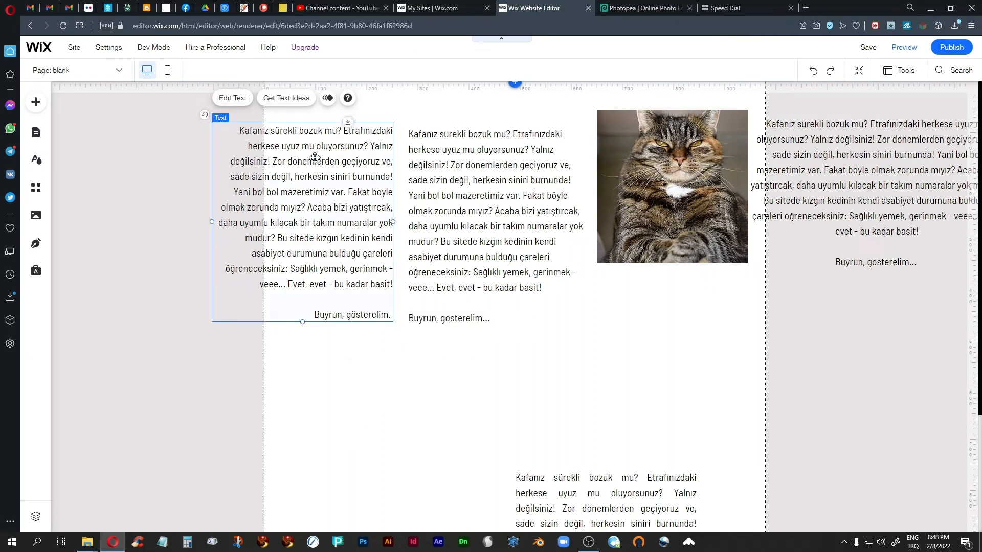
{"action": "left_click", "coordinate": [331, 401]}
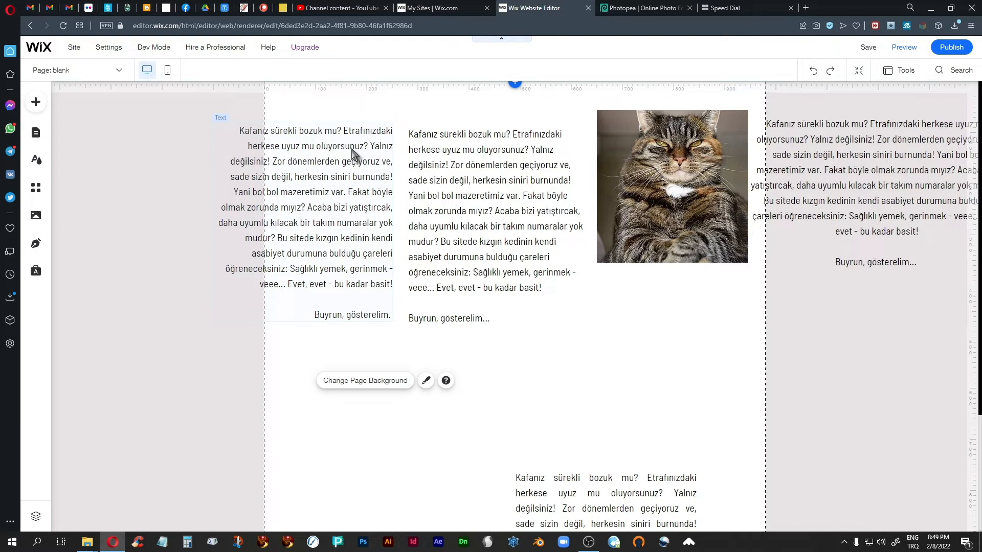
{"action": "left_click_drag", "start_coordinate": [354, 170], "coordinate": [346, 172]}
{"action": "left_click", "coordinate": [398, 361]}
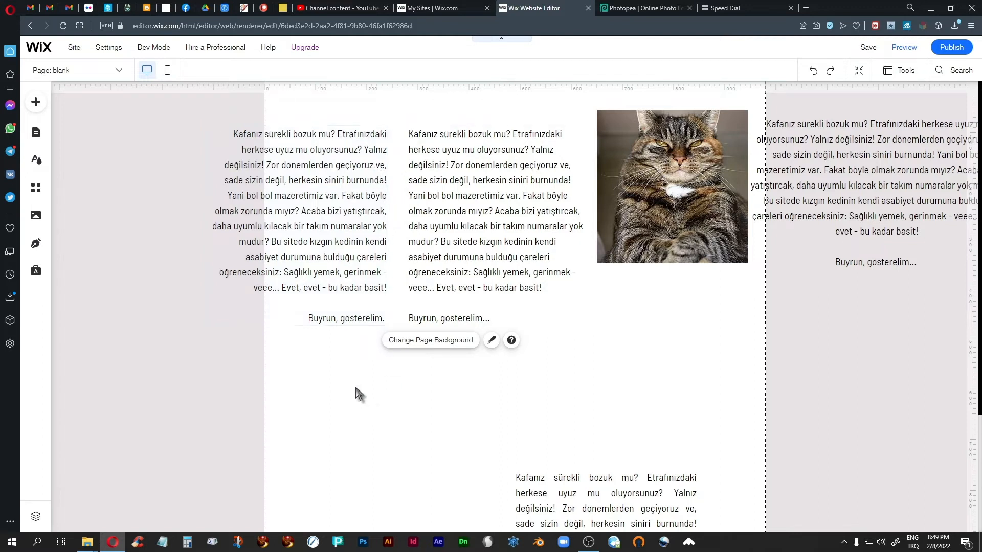
Clear the page area by moving the left-aligned paragraph to the right margin and the right-aligned paragraph to the left margin.
{"action": "left_click", "coordinate": [491, 173]}
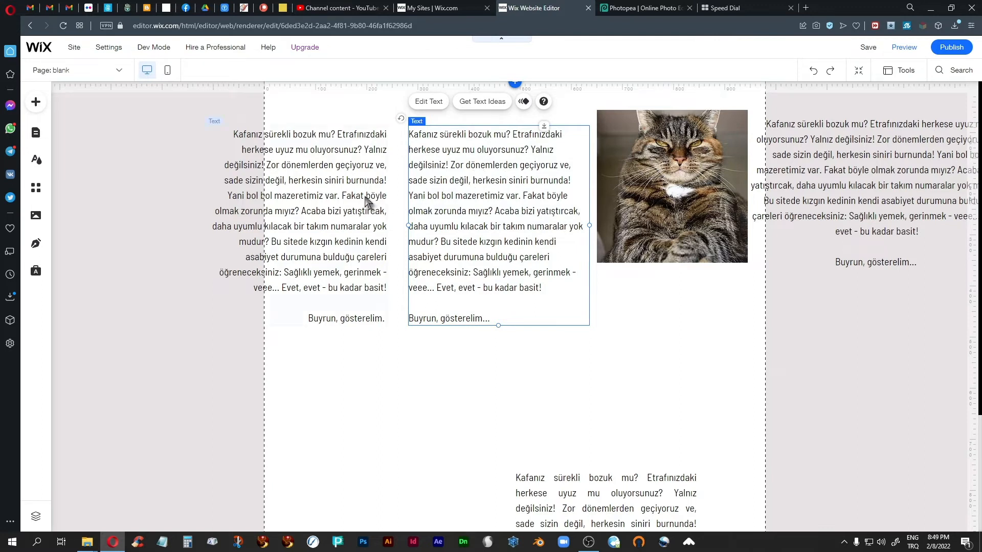
{"action": "left_click_drag", "start_coordinate": [478, 167], "coordinate": [847, 329]}
{"action": "left_click", "coordinate": [340, 198]}
{"action": "left_click_drag", "start_coordinate": [340, 198], "coordinate": [195, 182]}
Place the justified paragraph lower than the cat image and widen it until its right edge lines up with the image's right edge.
{"action": "left_click", "coordinate": [568, 487]}
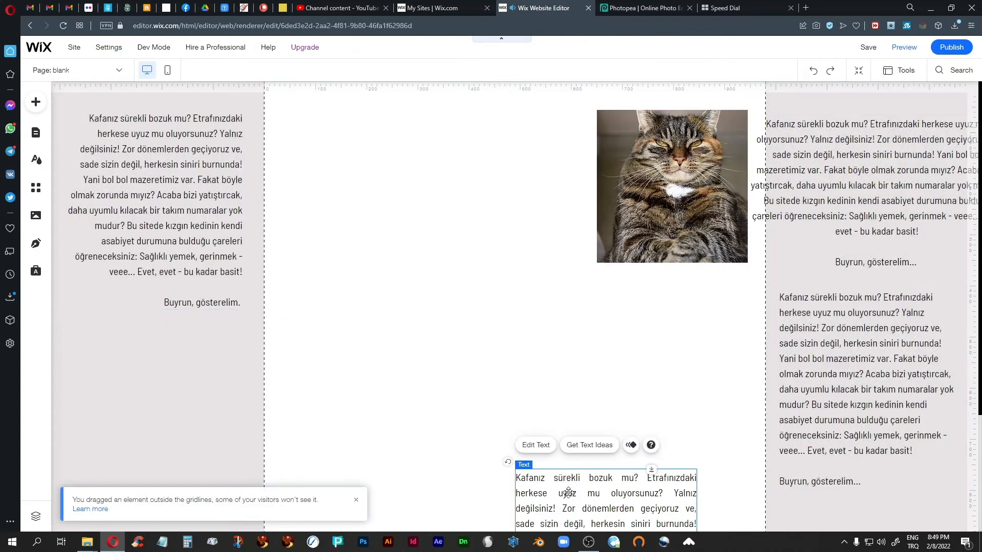
{"action": "left_click_drag", "start_coordinate": [568, 487], "coordinate": [385, 160]}
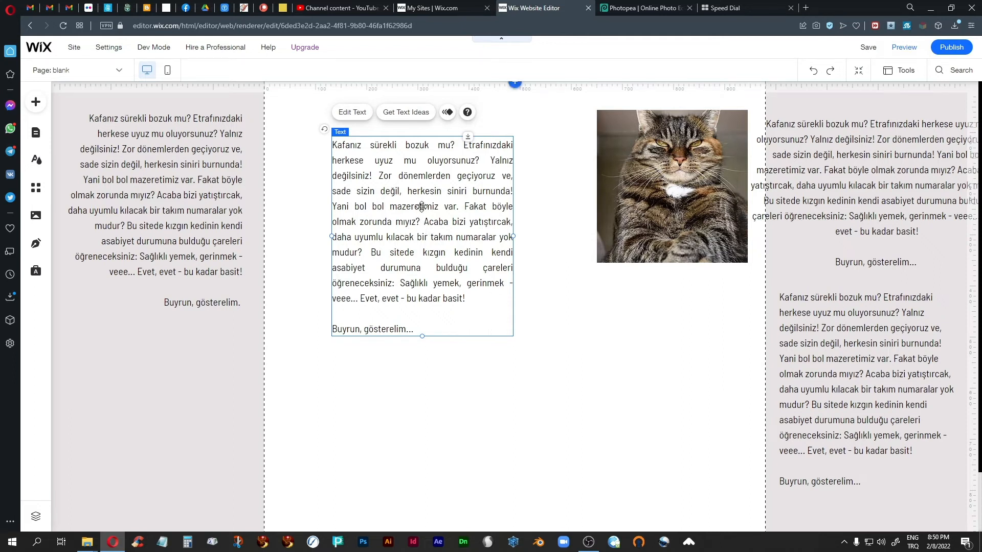
{"action": "left_click_drag", "start_coordinate": [419, 192], "coordinate": [380, 344]}
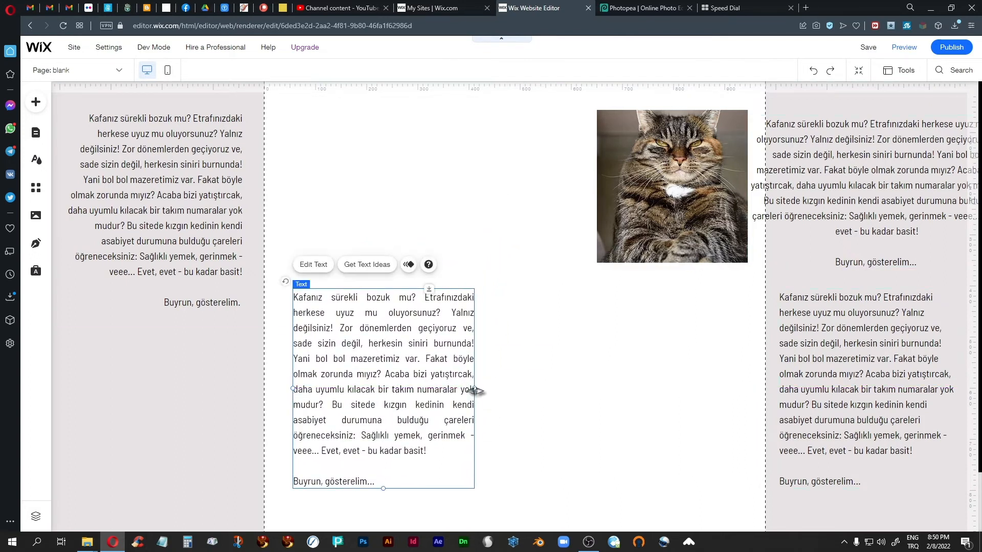
{"action": "left_click_drag", "start_coordinate": [475, 390], "coordinate": [691, 413]}
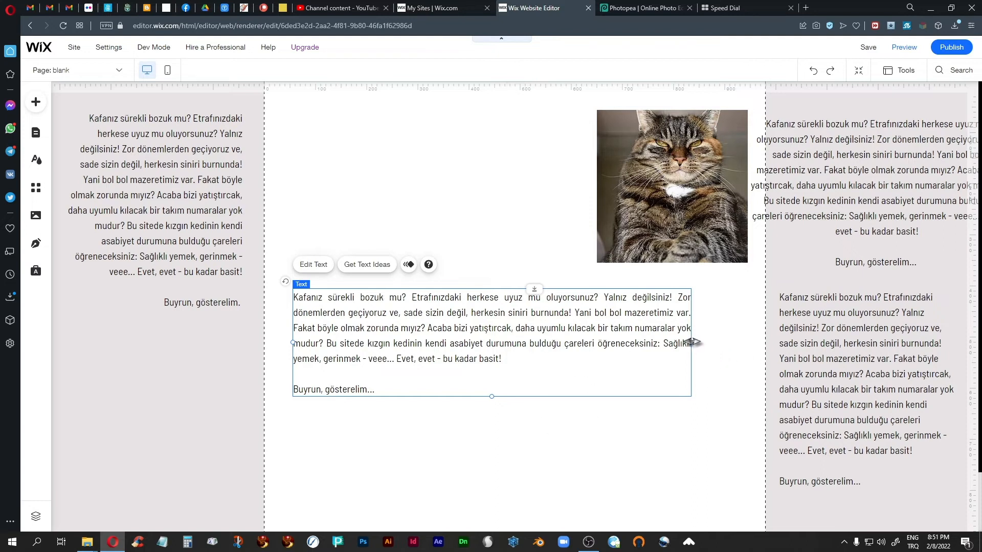
{"action": "left_click_drag", "start_coordinate": [691, 343], "coordinate": [750, 346]}
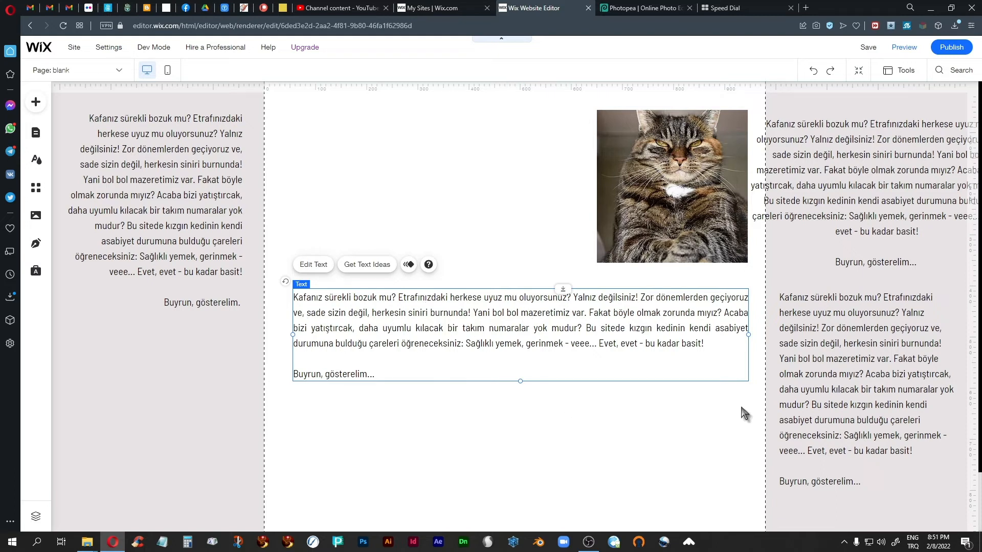
Narrow the justified paragraph to about half its width, move it up beside the cat image and reduce its font size to 18 px.
{"action": "left_click_drag", "start_coordinate": [746, 336], "coordinate": [520, 343]}
{"action": "left_click_drag", "start_coordinate": [426, 336], "coordinate": [471, 279]}
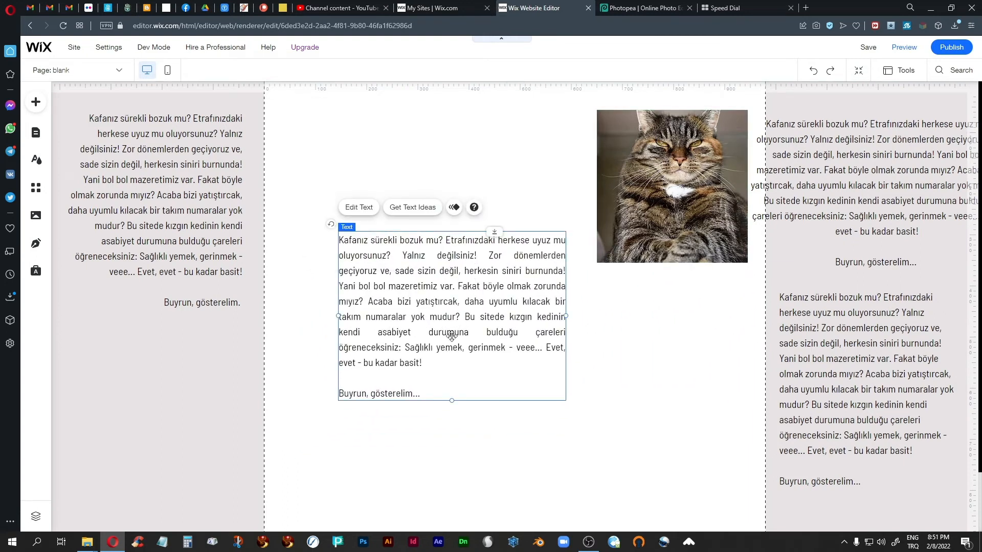
{"action": "left_click", "coordinate": [366, 212]}
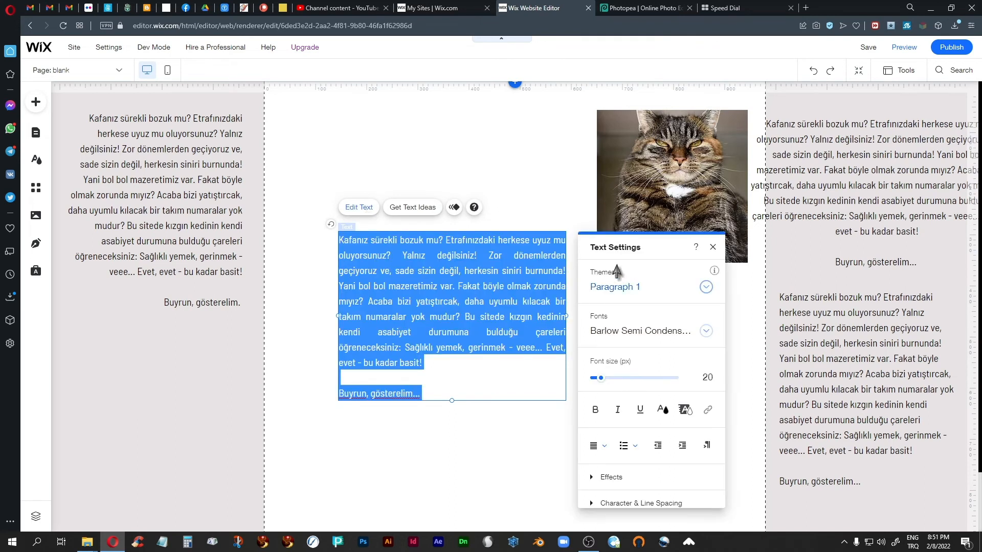
{"action": "left_click_drag", "start_coordinate": [650, 247], "coordinate": [764, 185]}
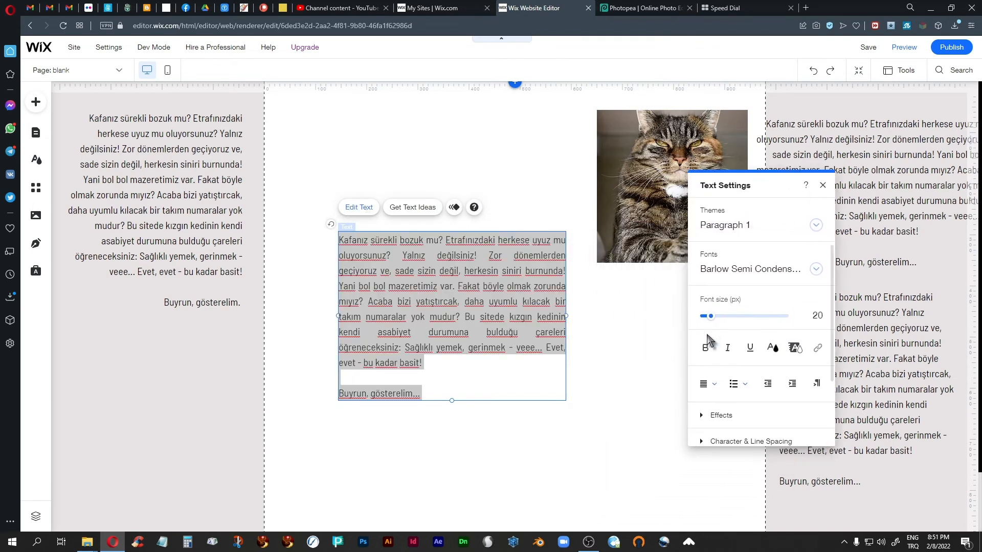
{"action": "left_click", "coordinate": [445, 363]}
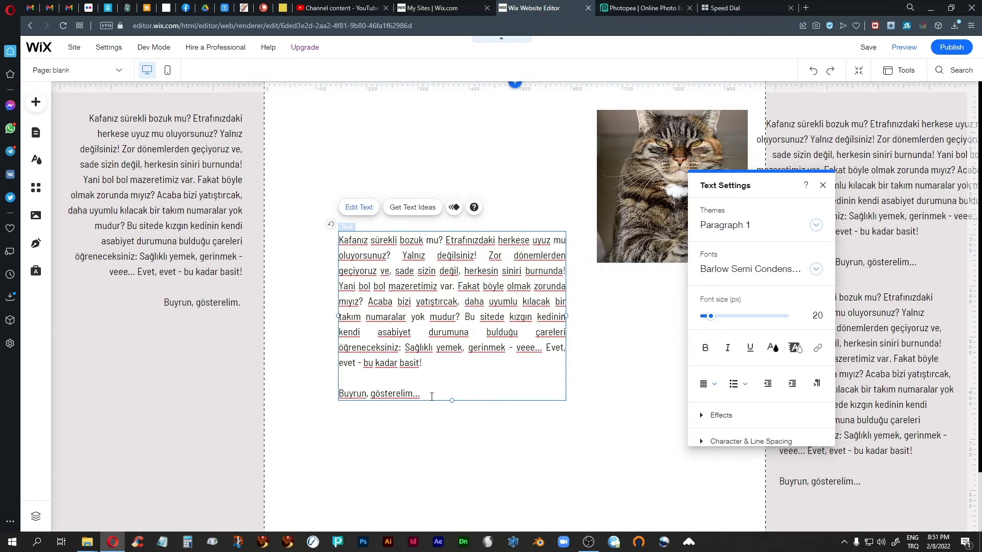
{"action": "left_click_drag", "start_coordinate": [432, 397], "coordinate": [278, 216]}
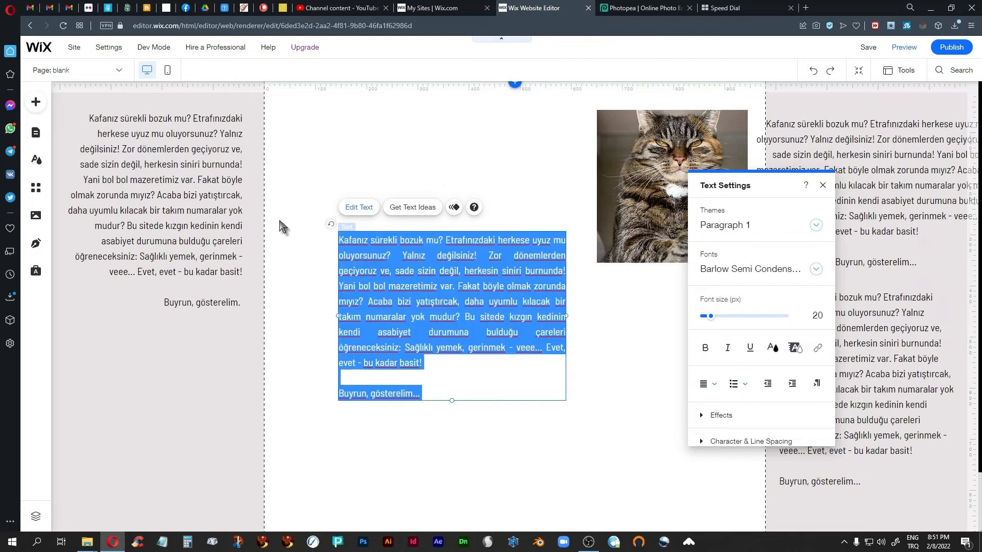
{"action": "left_click", "coordinate": [710, 317]}
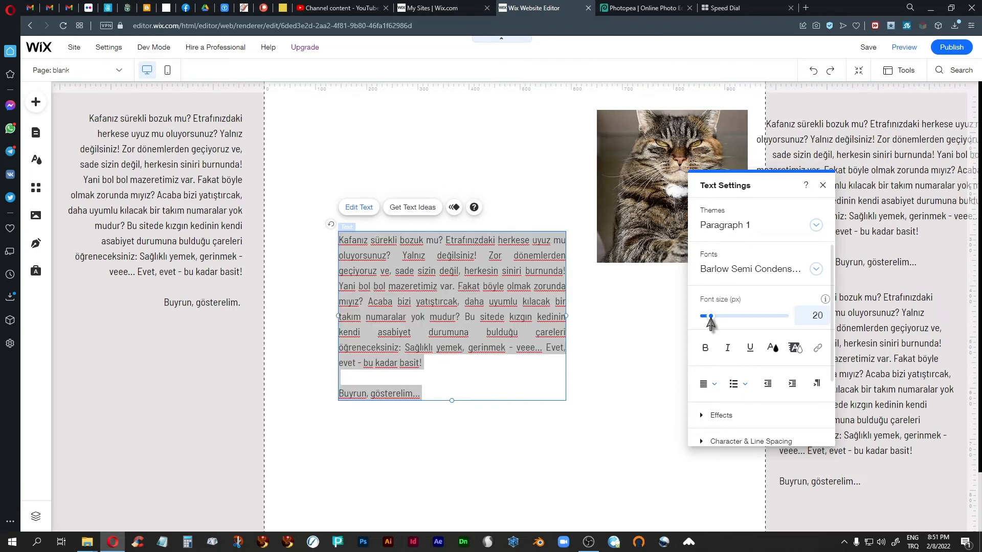
{"action": "left_click_drag", "start_coordinate": [711, 317], "coordinate": [709, 317]}
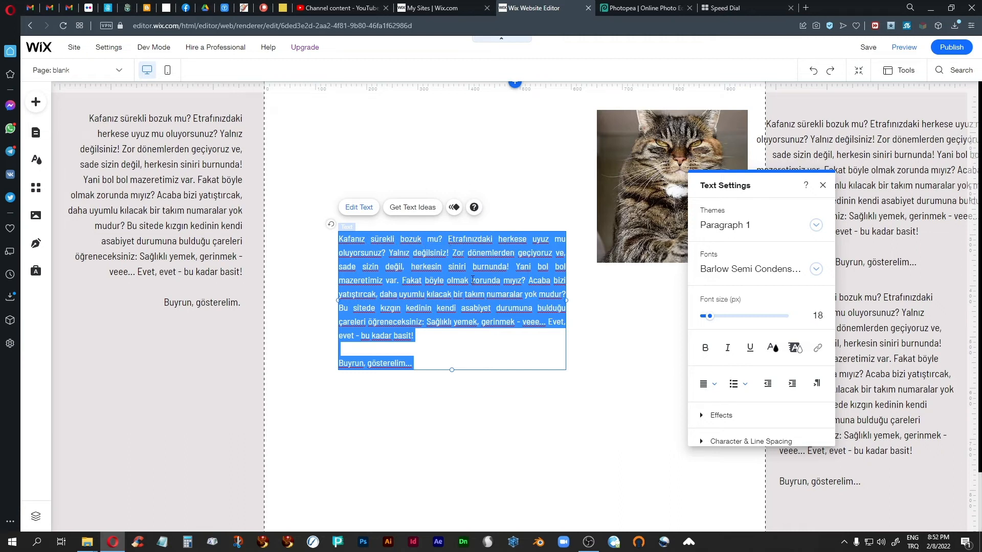
Reduce the justified paragraph's font size to 16 px and then 15 px, and close the text settings.
{"action": "left_click_drag", "start_coordinate": [710, 317], "coordinate": [709, 322]}
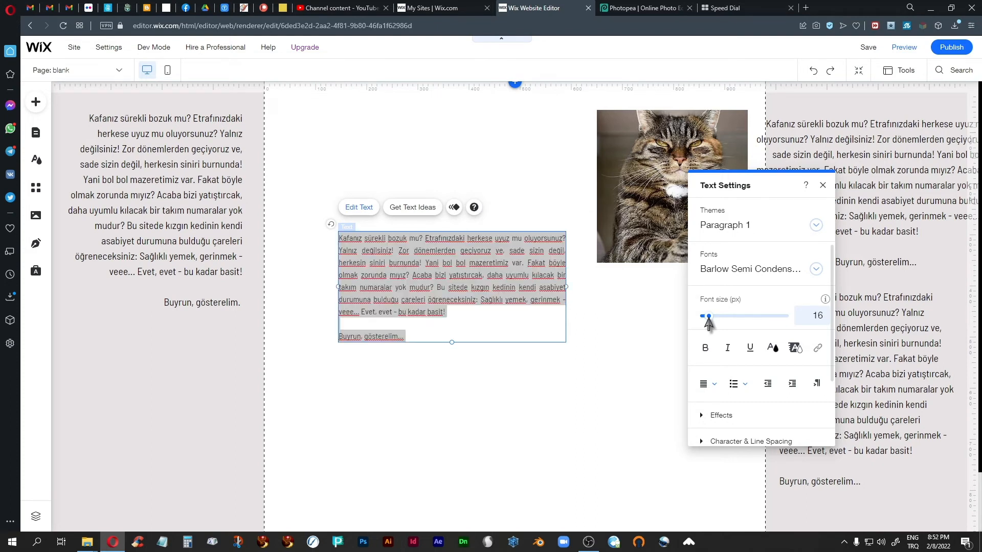
{"action": "left_click_drag", "start_coordinate": [709, 321], "coordinate": [709, 321]}
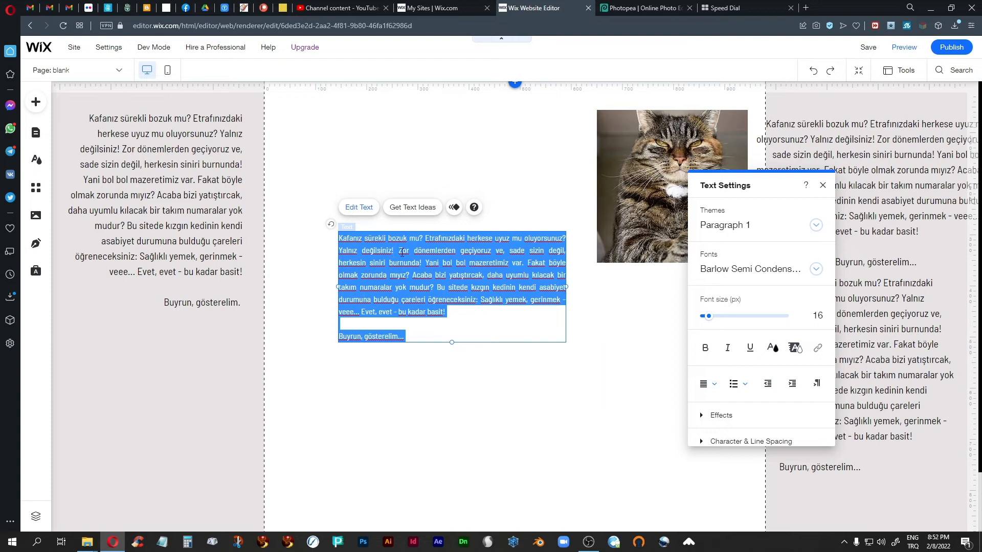
{"action": "left_click", "coordinate": [709, 321]}
{"action": "left_click_drag", "start_coordinate": [709, 321], "coordinate": [707, 321]}
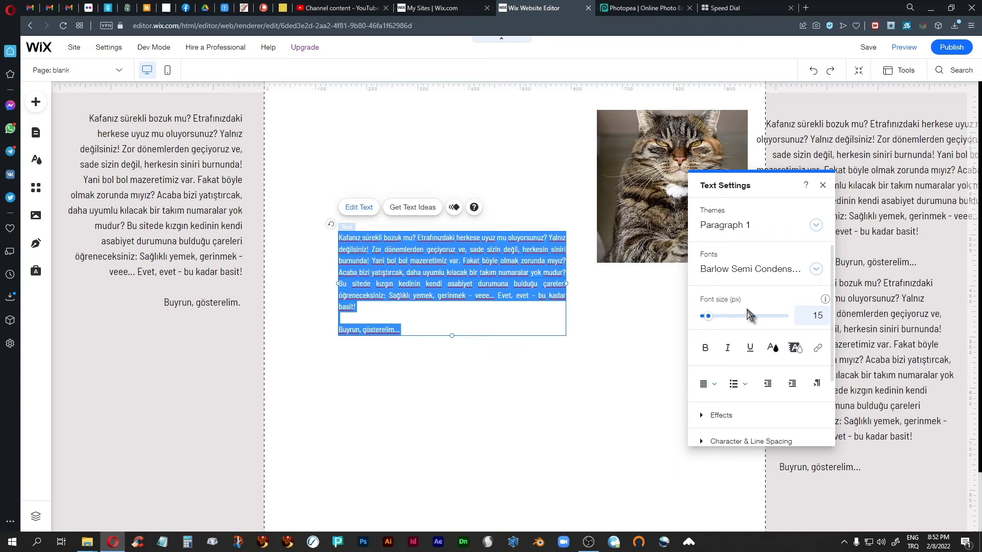
{"action": "left_click", "coordinate": [823, 185]}
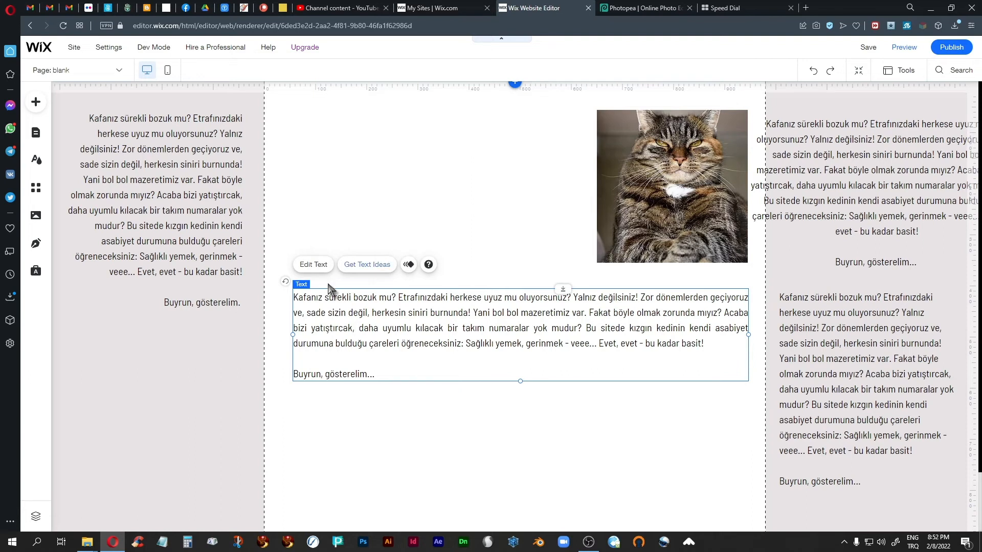
Extend the wide justified paragraph slightly outward at its left edge, towards the page's left gridline.
{"action": "left_click_drag", "start_coordinate": [292, 335], "coordinate": [283, 335]}
{"action": "left_click", "coordinate": [531, 458]}
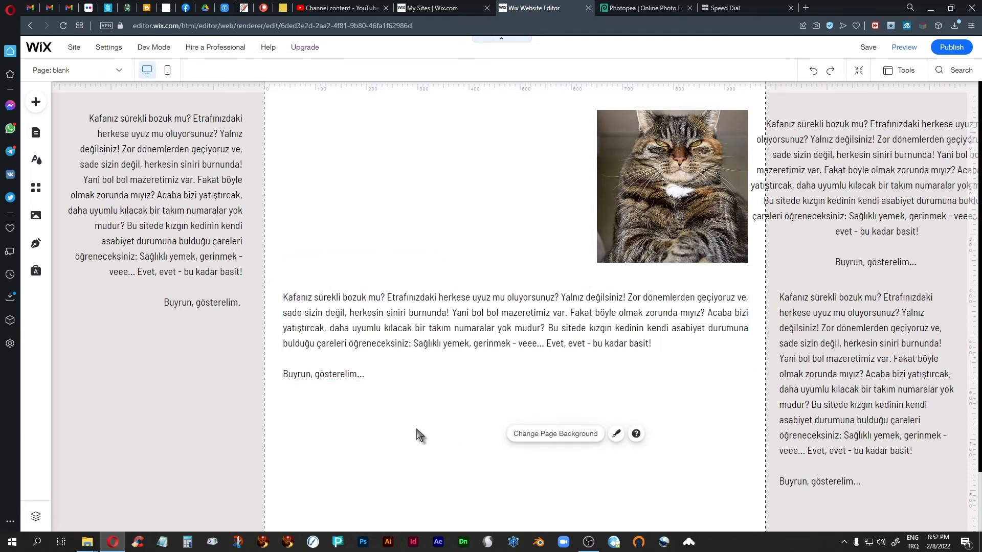
{"action": "left_click", "coordinate": [430, 335]}
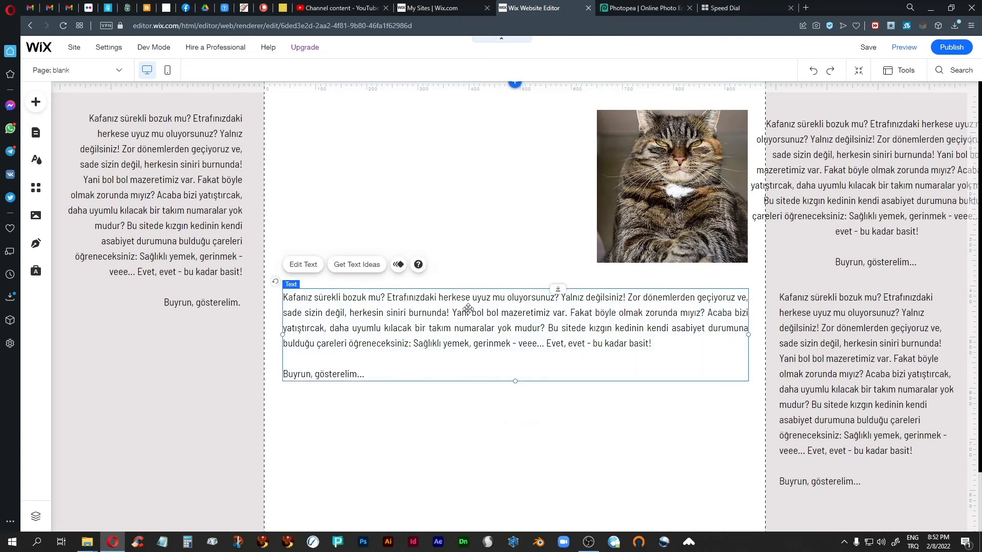
Move the cat image up slightly and bring the justified paragraph up close beneath it.
{"action": "left_click", "coordinate": [683, 192]}
{"action": "left_click_drag", "start_coordinate": [684, 192], "coordinate": [683, 180]}
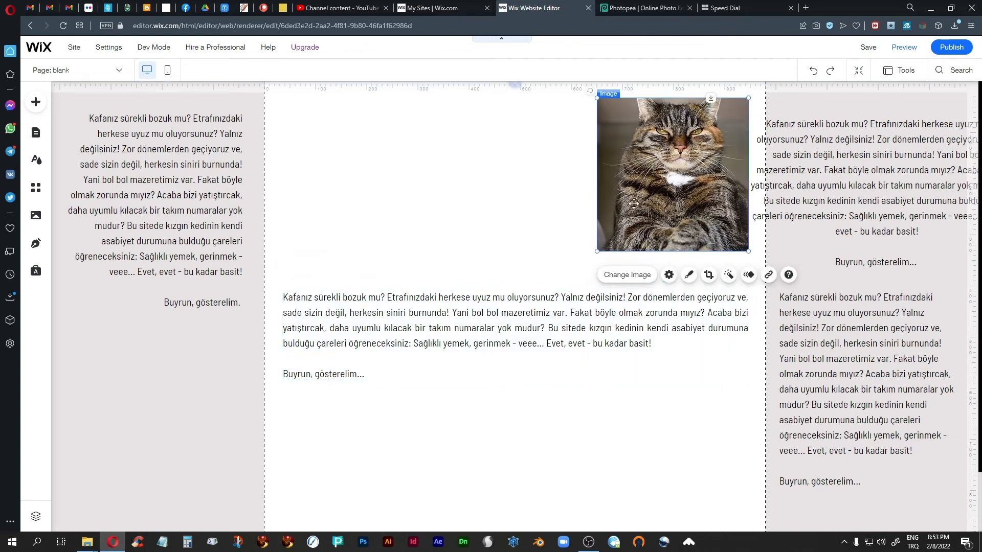
{"action": "left_click", "coordinate": [542, 321]}
{"action": "left_click_drag", "start_coordinate": [542, 321], "coordinate": [542, 292]}
Place the centered paragraph below the justified one, widen it on both sides to the same width and leave a gap between them.
{"action": "left_click_drag", "start_coordinate": [842, 162], "coordinate": [437, 412]}
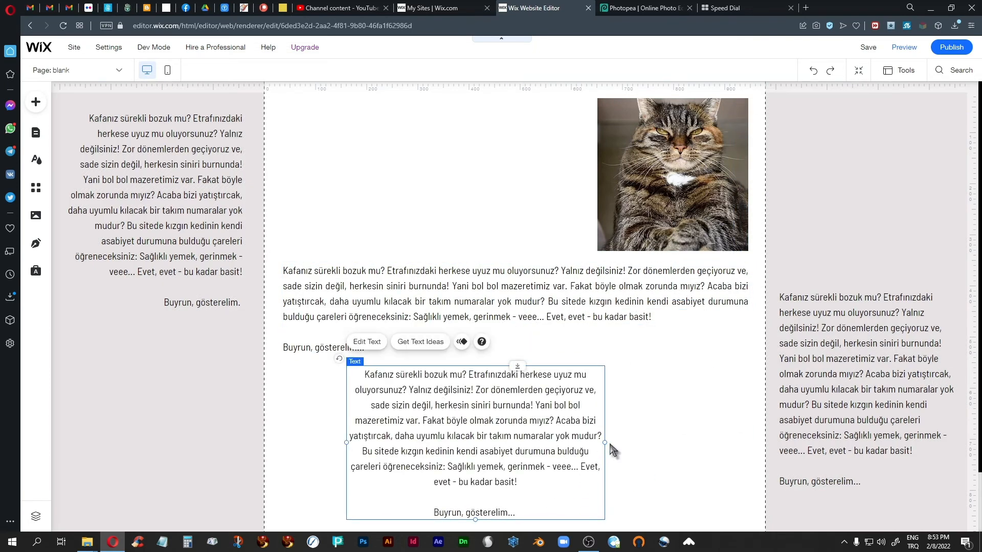
{"action": "left_click_drag", "start_coordinate": [605, 444], "coordinate": [748, 450]}
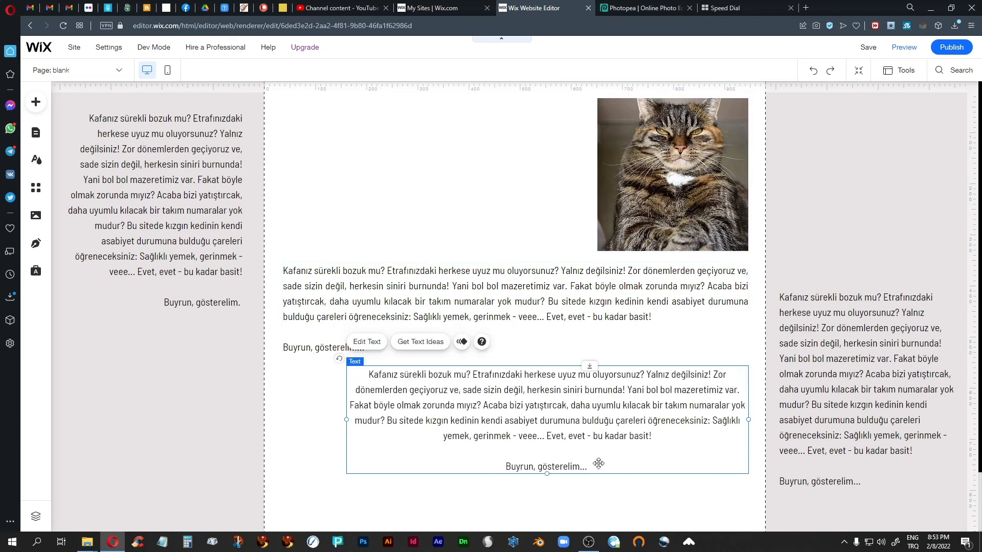
{"action": "left_click_drag", "start_coordinate": [346, 419], "coordinate": [283, 420]}
{"action": "left_click_drag", "start_coordinate": [486, 401], "coordinate": [486, 415]}
{"action": "left_click", "coordinate": [412, 150]}
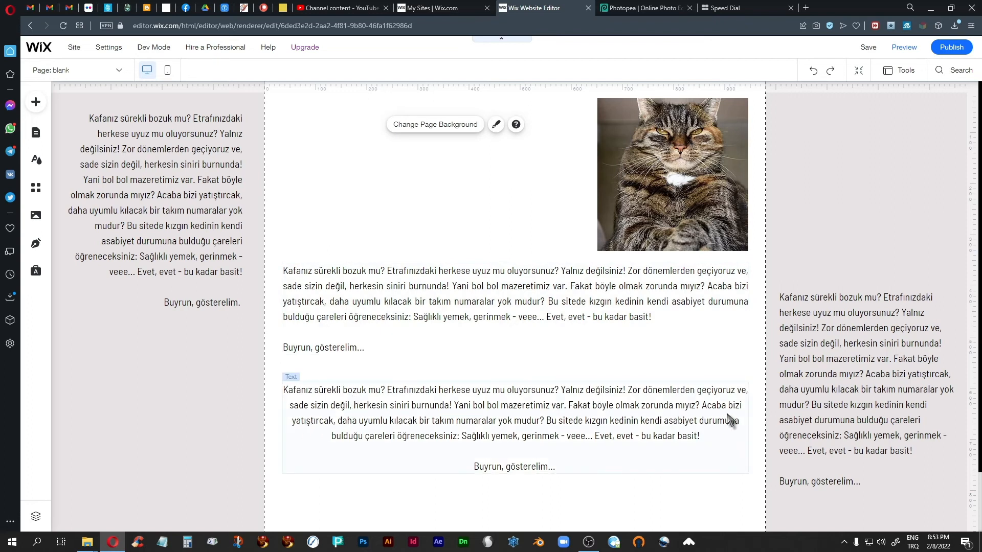
{"action": "left_click", "coordinate": [467, 280]}
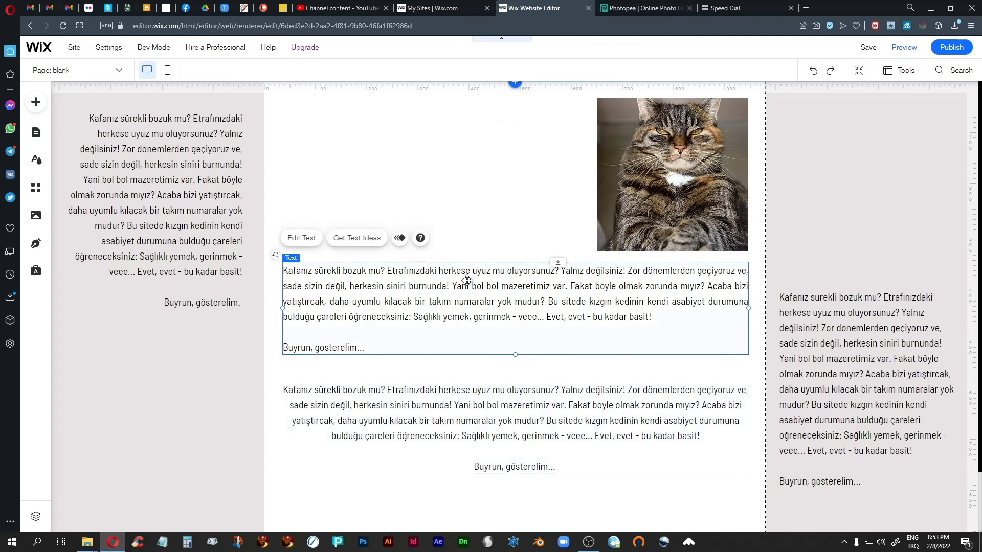
{"action": "left_click", "coordinate": [470, 427]}
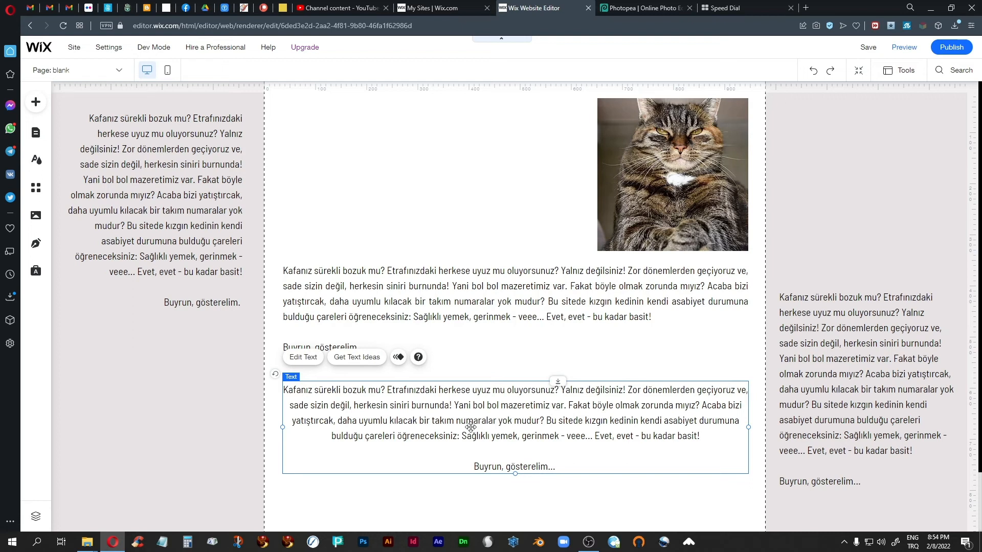
Crop the cat image to the rounded organic blob shape from the last row of crop shapes and deselect it.
{"action": "left_click", "coordinate": [663, 190]}
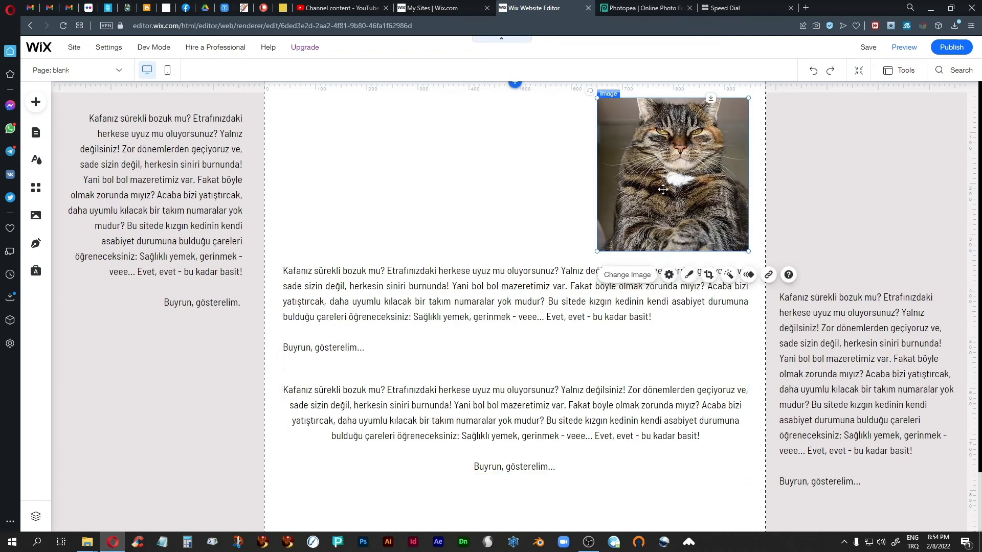
{"action": "left_click", "coordinate": [708, 275]}
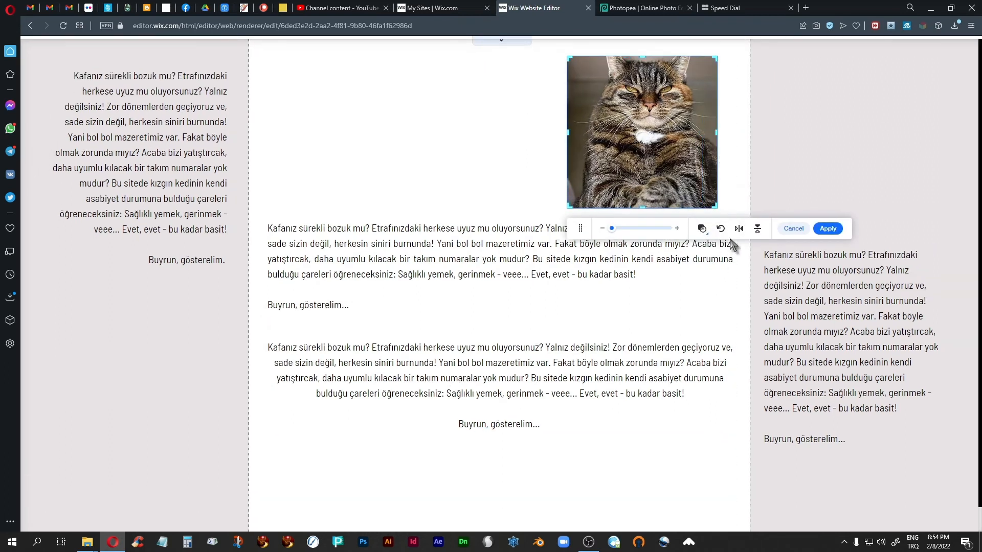
{"action": "left_click", "coordinate": [701, 230]}
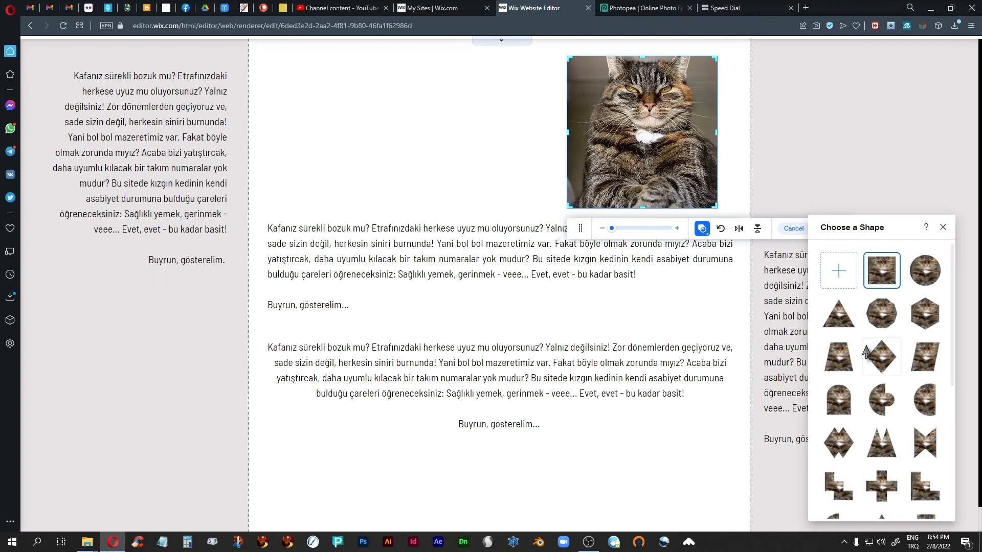
{"action": "scroll", "coordinate": [868, 352], "scroll_direction": "down", "scroll_amount": 3}
{"action": "scroll", "coordinate": [868, 351], "scroll_direction": "down", "scroll_amount": 1}
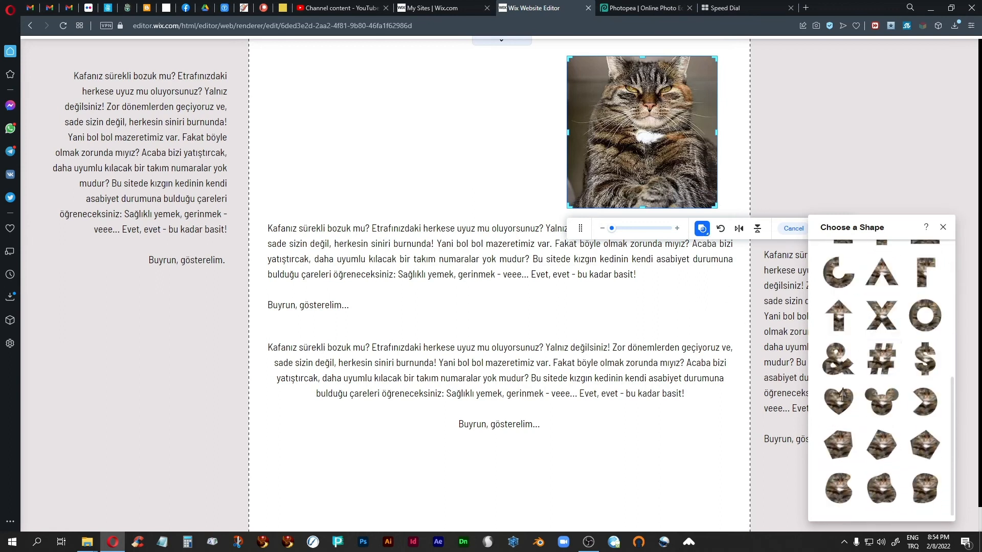
{"action": "left_click", "coordinate": [880, 490]}
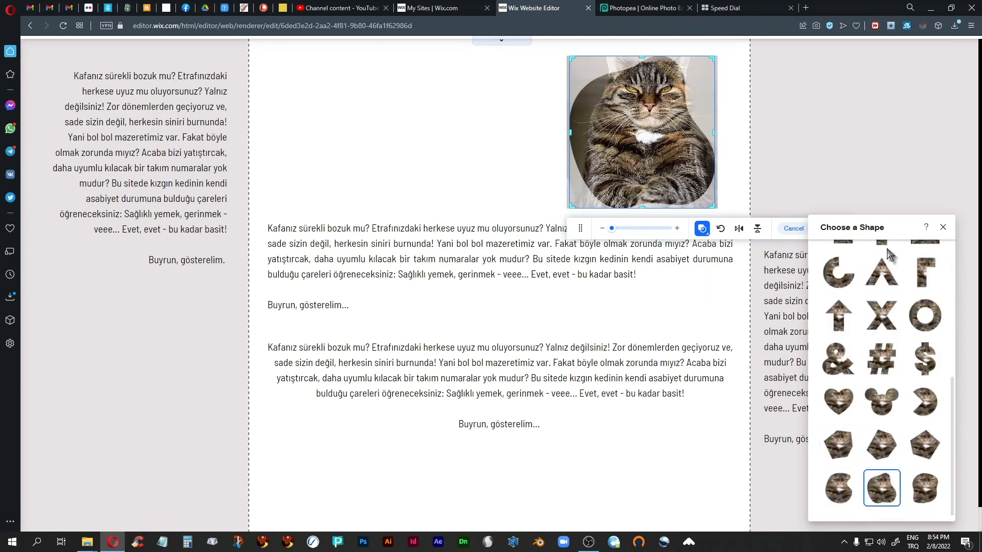
{"action": "left_click", "coordinate": [943, 228]}
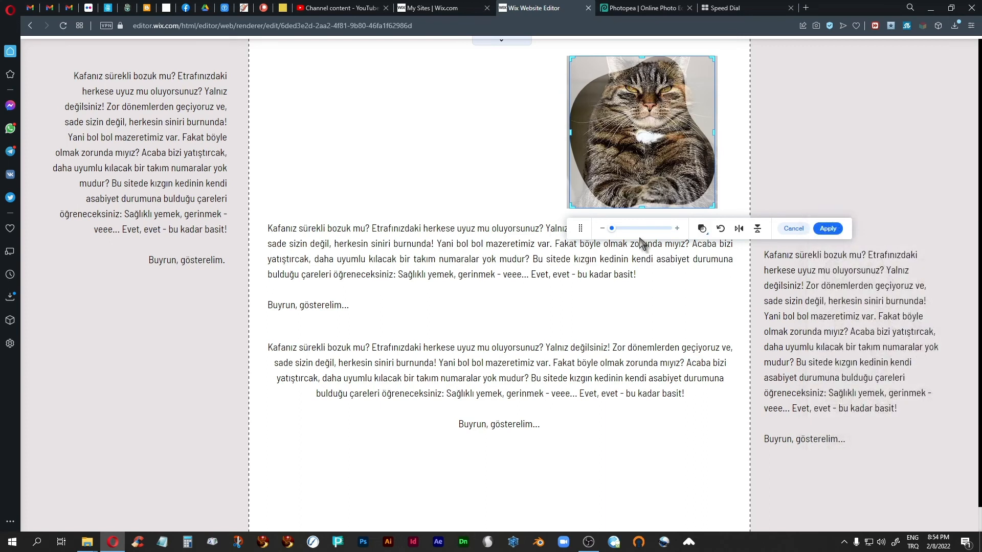
{"action": "left_click", "coordinate": [476, 164]}
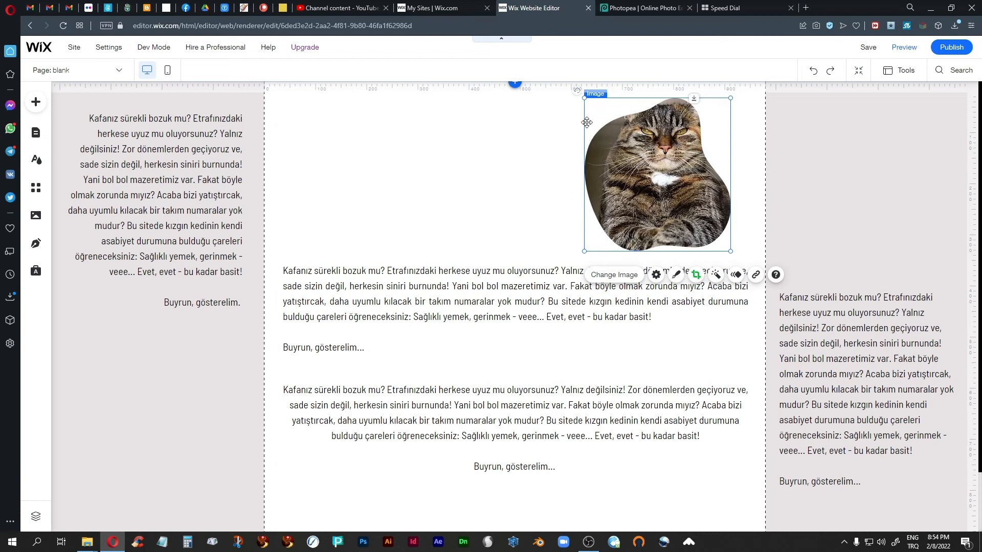
{"action": "left_click", "coordinate": [470, 174]}
{"action": "left_click", "coordinate": [614, 174]}
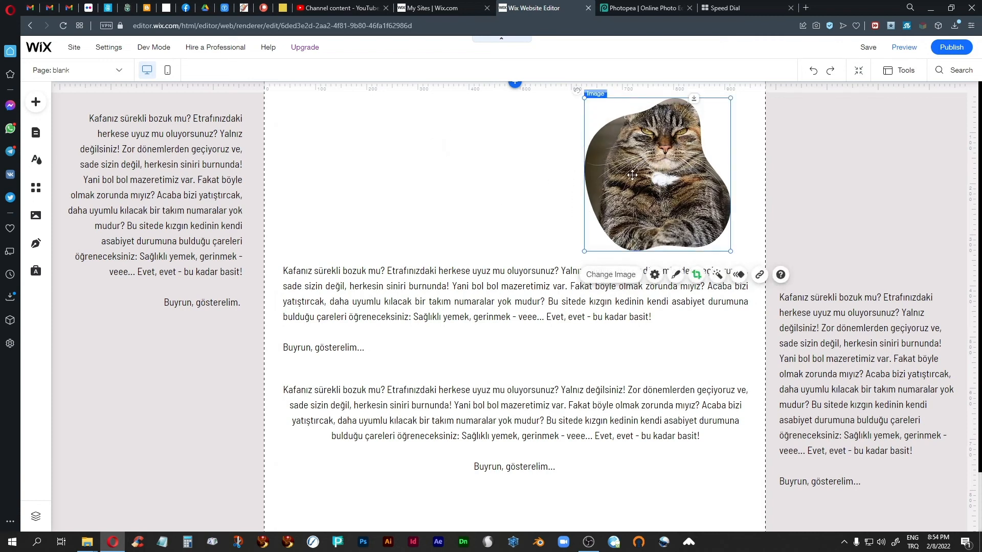
{"action": "left_click", "coordinate": [534, 166]}
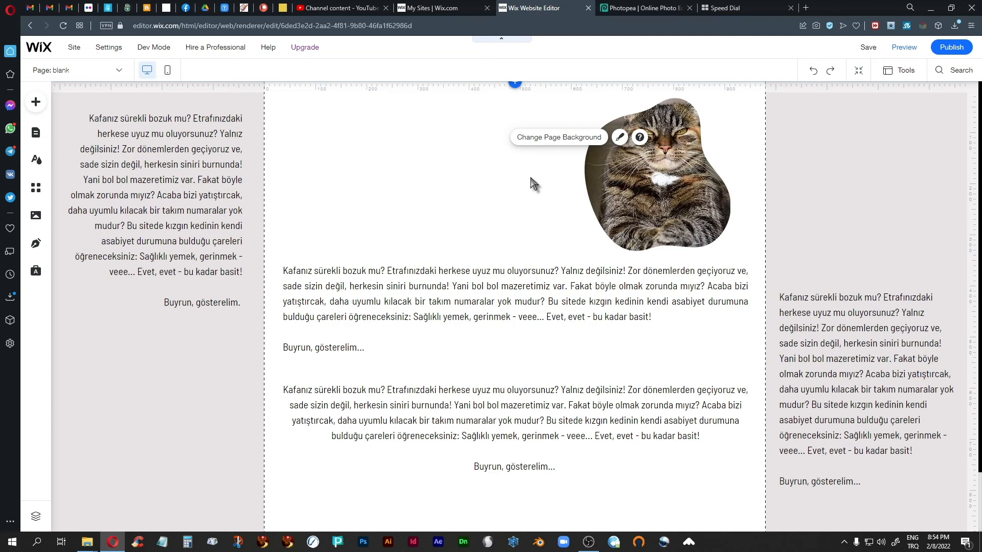
Move the left-aligned paragraph over the cat image's left edge and insert a line break after "oluyorsunuz?".
{"action": "left_click", "coordinate": [831, 357]}
{"action": "left_click_drag", "start_coordinate": [831, 357], "coordinate": [528, 166]}
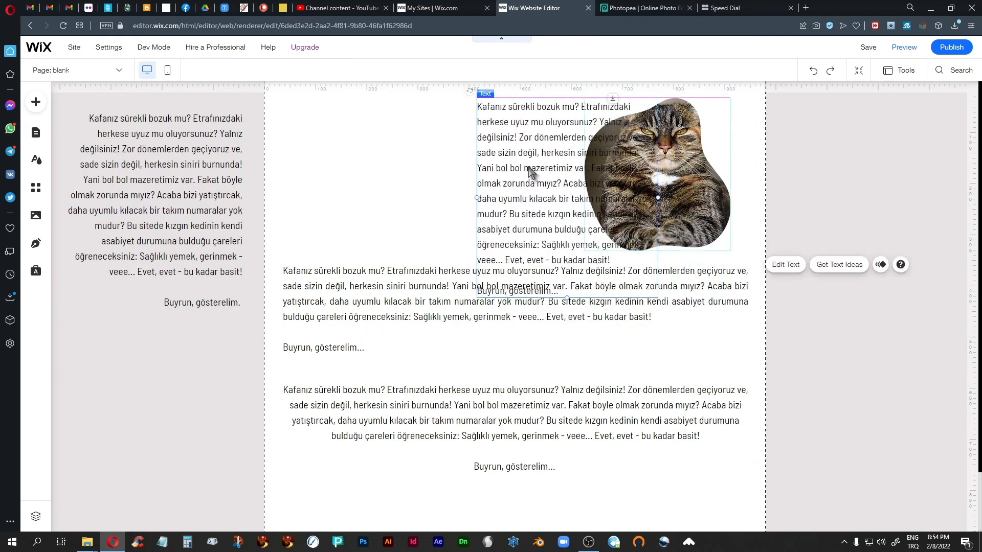
{"action": "left_click", "coordinate": [497, 321]}
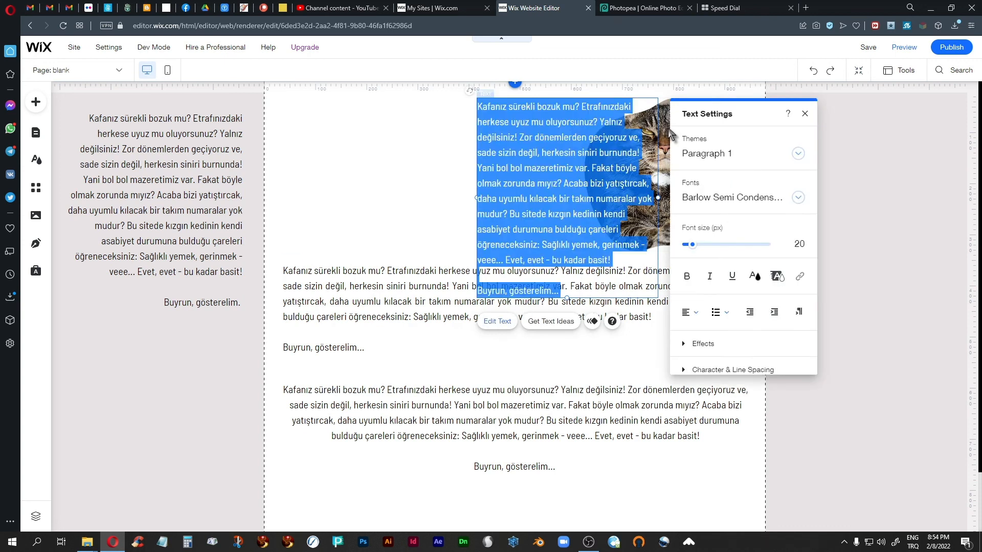
{"action": "left_click", "coordinate": [602, 121]}
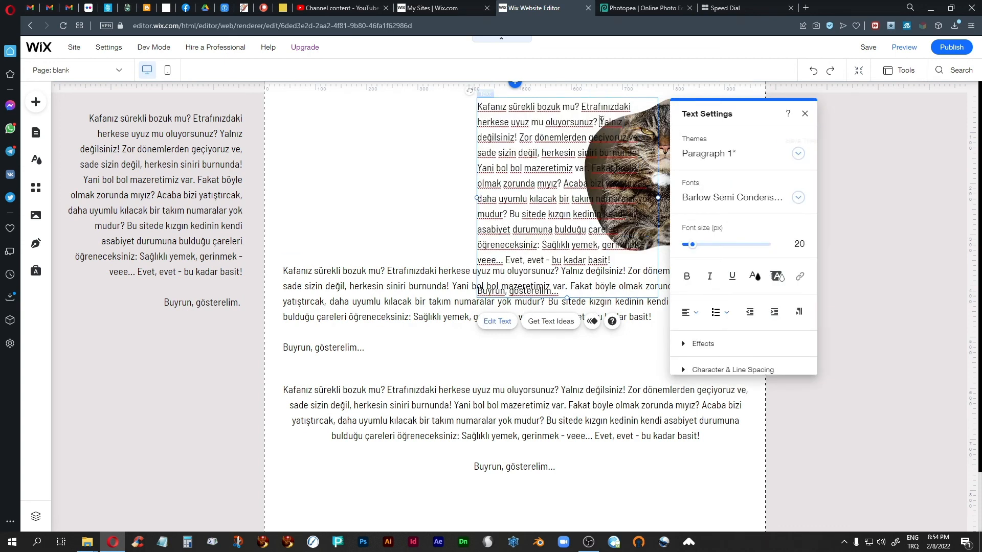
{"action": "key", "text": "Return"}
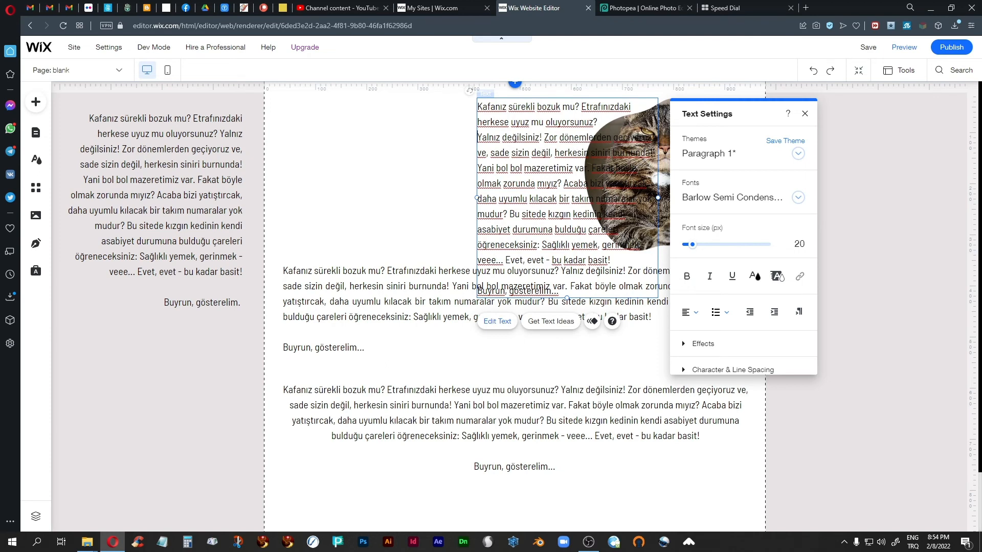
Split "dönemlerden" with a hyphen and a line break after "dönem", and break the following line after "sade".
{"action": "left_click", "coordinate": [586, 138]}
{"action": "key", "text": "Return"}
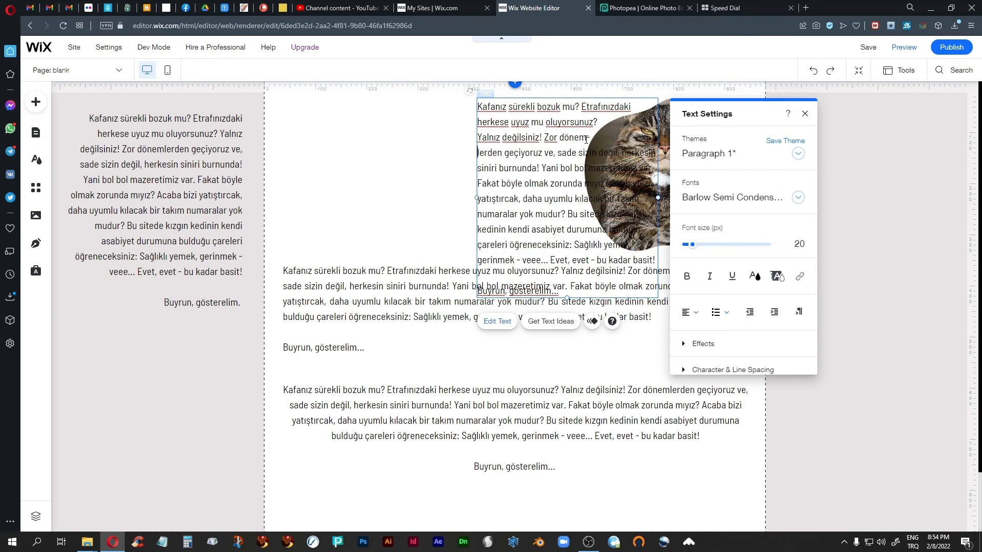
{"action": "left_click", "coordinate": [586, 138]}
{"action": "type", "text": "-"}
{"action": "left_click", "coordinate": [578, 153]}
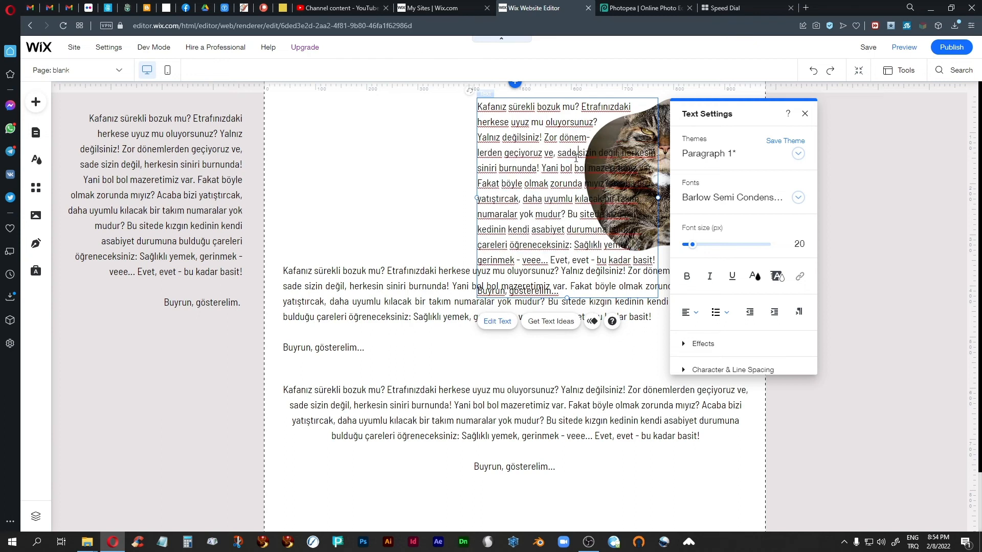
{"action": "key", "text": "Return"}
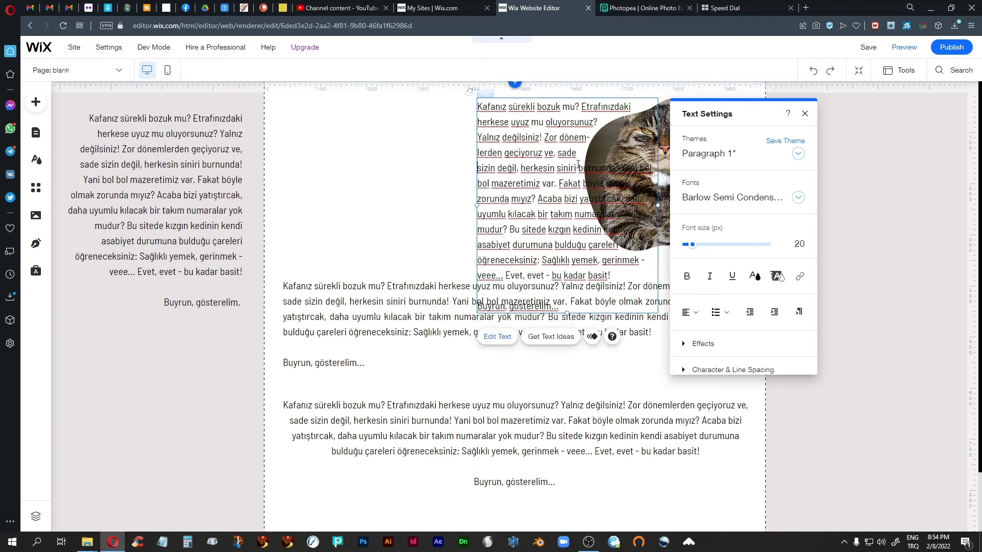
Continue wrapping the paragraph along the cat's outline with line breaks after "siniri", "ma-", "böyle", "Acaba" and "uyumlu", and leave text editing.
{"action": "left_click", "coordinate": [578, 164]}
{"action": "key", "text": "Return"}
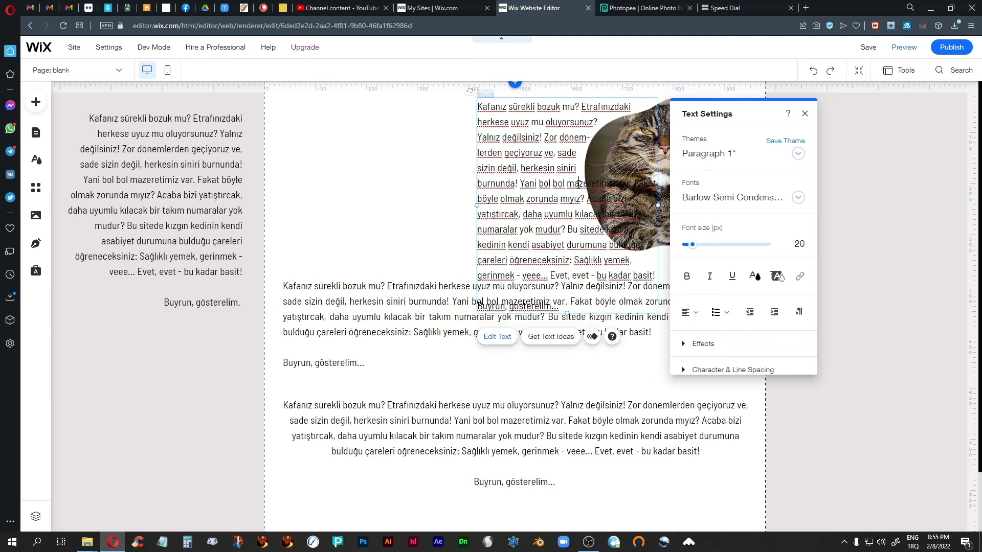
{"action": "left_click", "coordinate": [578, 183]}
{"action": "key", "text": "Return"}
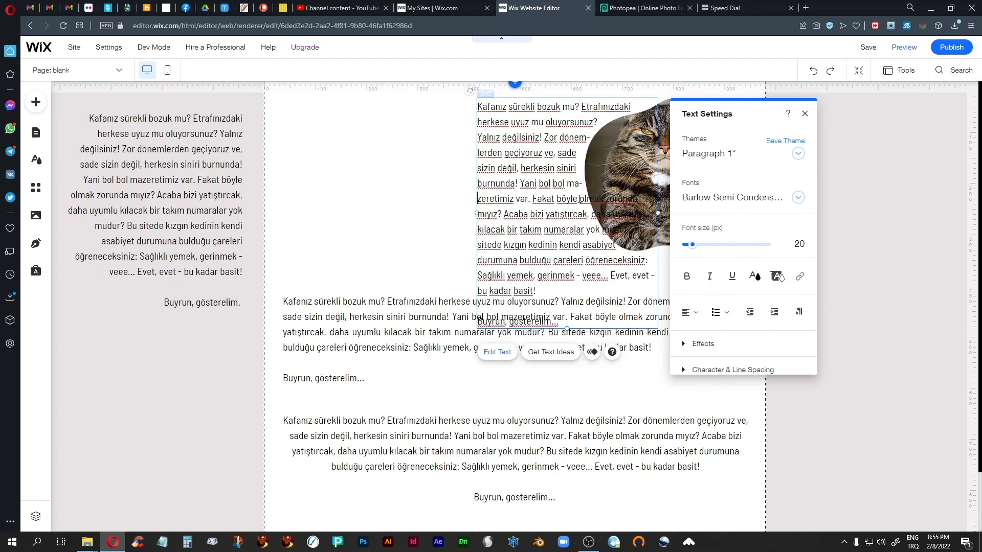
{"action": "left_click", "coordinate": [580, 199]}
{"action": "key", "text": "Return"}
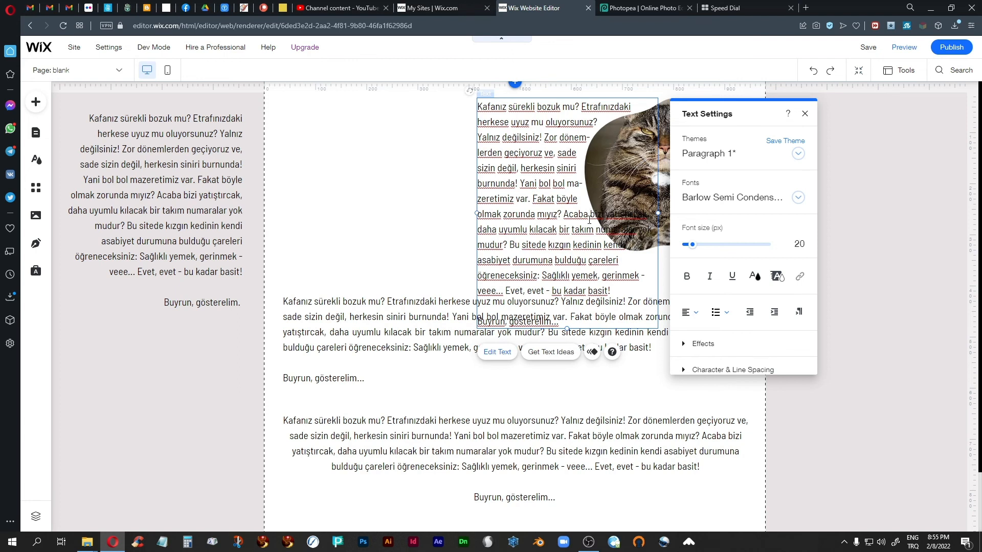
{"action": "left_click", "coordinate": [589, 219]}
{"action": "key", "text": "Return"}
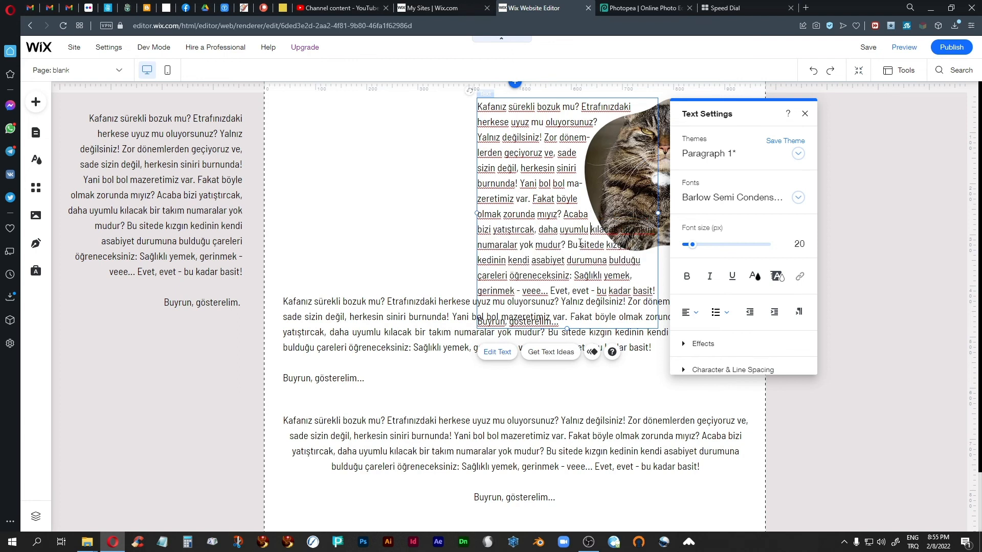
{"action": "key", "text": "Return"}
{"action": "left_click", "coordinate": [423, 221]}
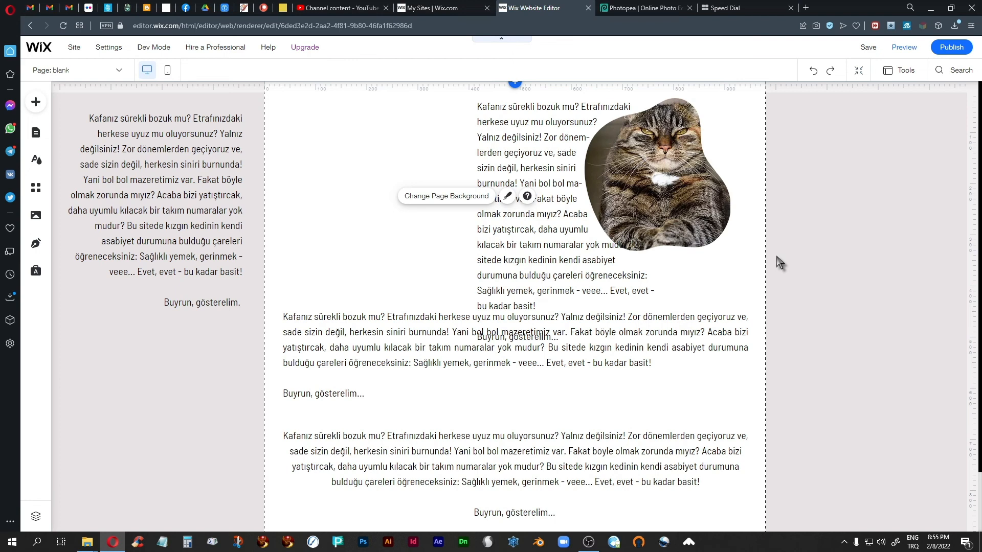
Move the manually wrapped paragraph away from the cat image into the grey margin right of the page.
{"action": "left_click", "coordinate": [537, 172]}
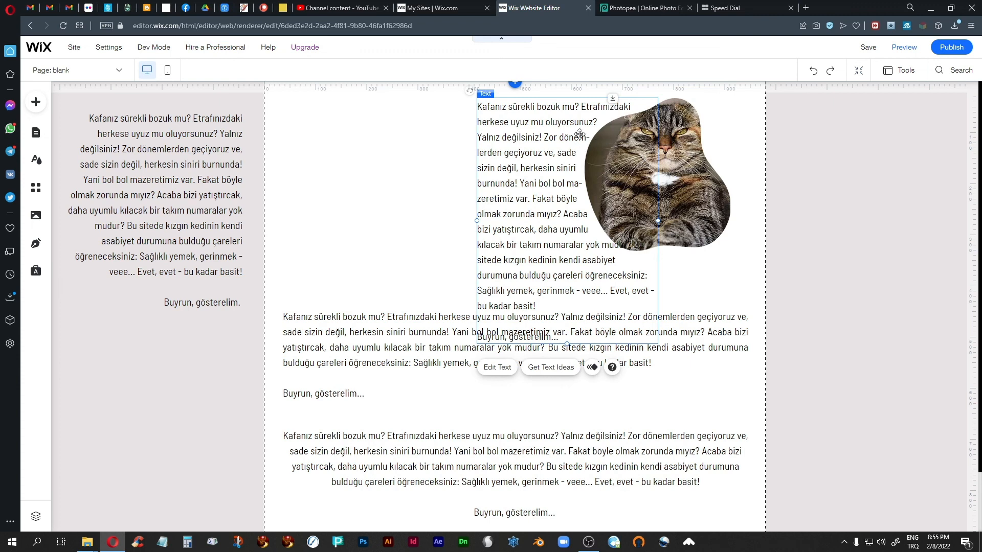
{"action": "mouse_move", "coordinate": [504, 184]}
{"action": "left_mouse_down"}
{"action": "mouse_move", "coordinate": [559, 199]}
{"action": "mouse_move", "coordinate": [744, 201]}
{"action": "mouse_move", "coordinate": [490, 185]}
{"action": "mouse_move", "coordinate": [501, 183]}
{"action": "left_mouse_up"}
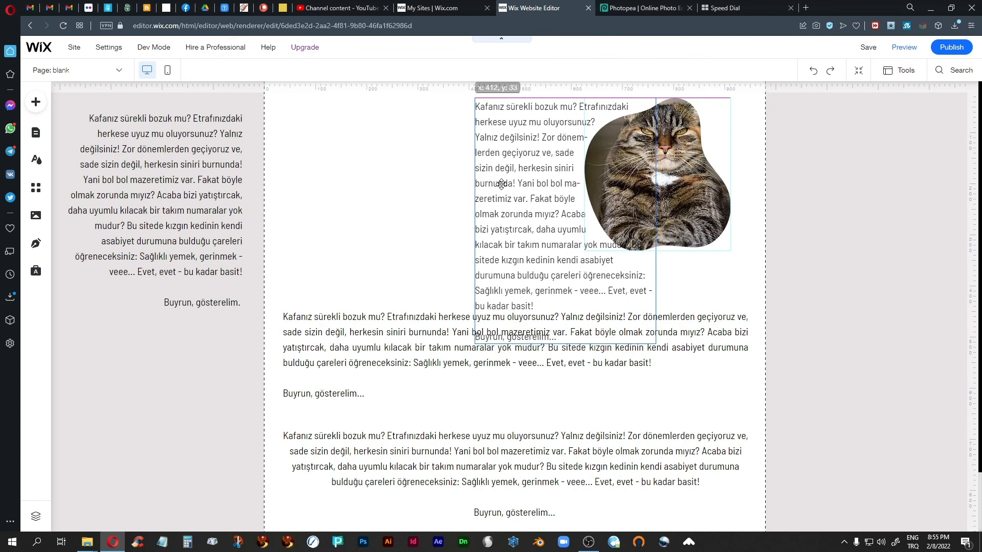
{"action": "left_click_drag", "start_coordinate": [501, 183], "coordinate": [809, 267]}
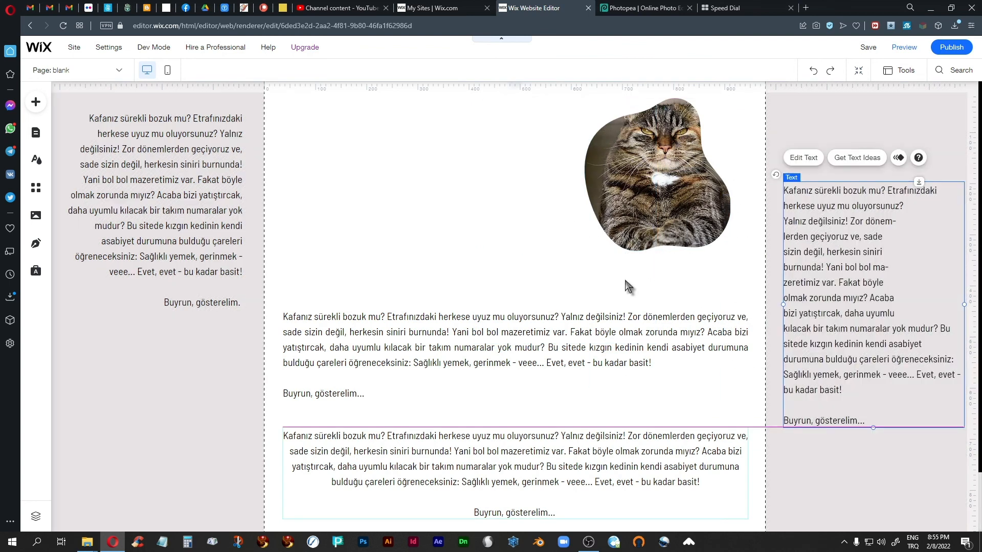
Change the right-aligned paragraph in the left grey margin to left alignment and close its text settings.
{"action": "left_click", "coordinate": [163, 183]}
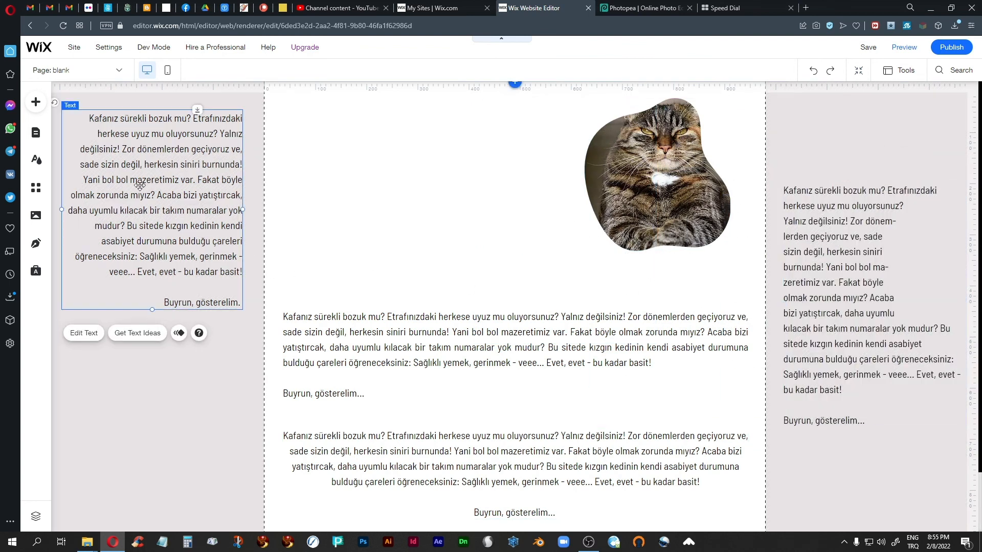
{"action": "left_click", "coordinate": [88, 338]}
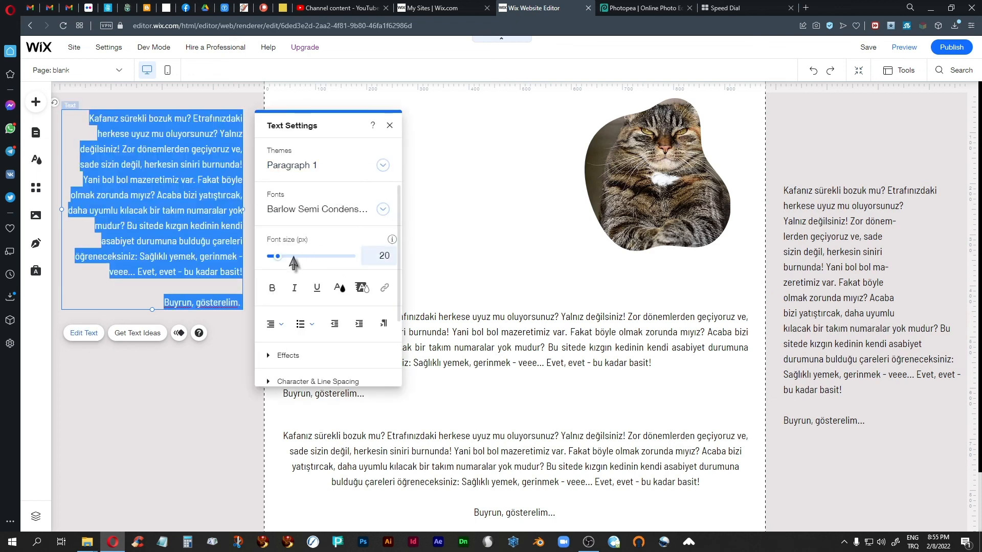
{"action": "left_click", "coordinate": [278, 326]}
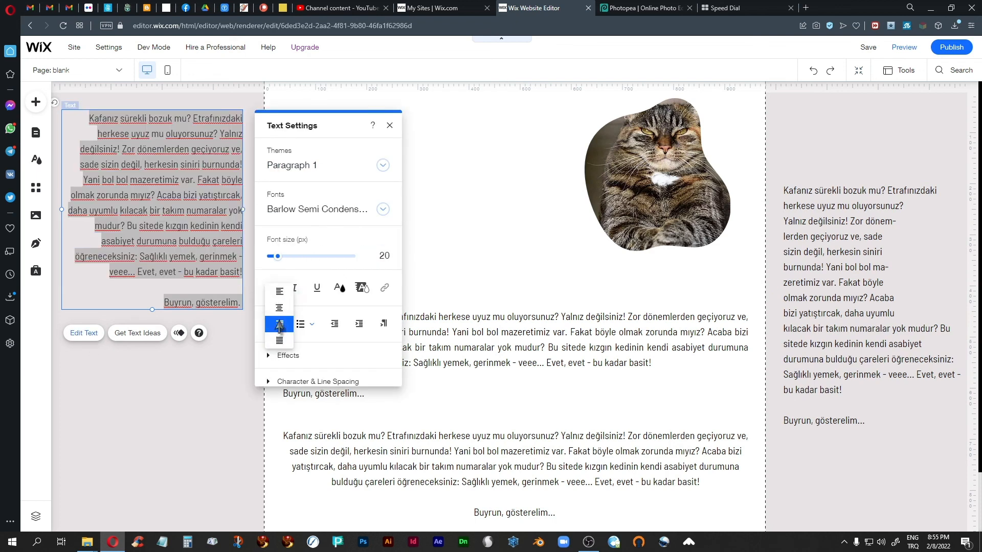
{"action": "left_click", "coordinate": [279, 297]}
{"action": "left_click", "coordinate": [389, 125]}
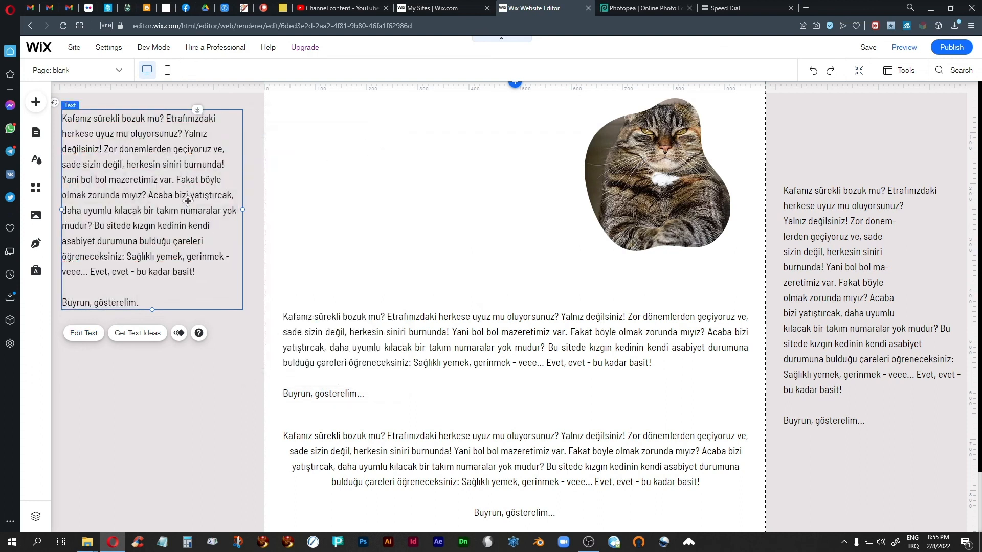
Place the newly left-aligned paragraph on the page left of the cat image, and delete the manually wrapped paragraph.
{"action": "left_click_drag", "start_coordinate": [116, 190], "coordinate": [348, 175]}
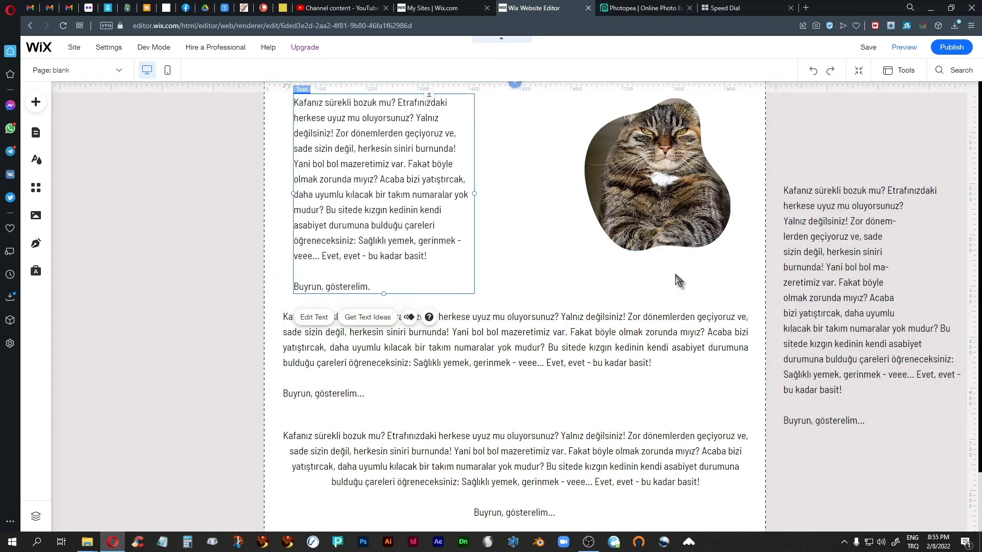
{"action": "left_click", "coordinate": [804, 268]}
{"action": "key", "text": "Delete"}
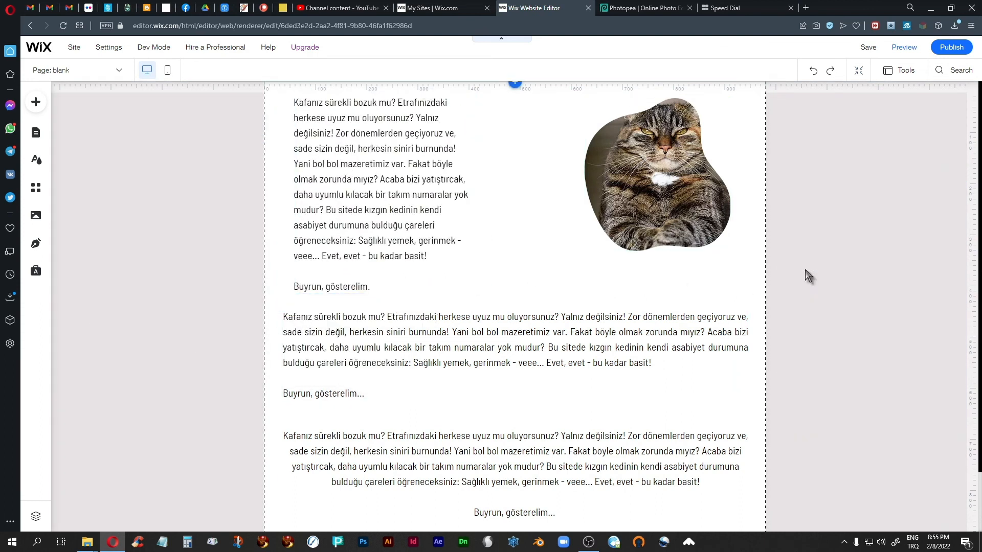
Duplicate the paragraph beside the cat image and place the copy in the grey margin left of the page.
{"action": "left_click", "coordinate": [351, 210]}
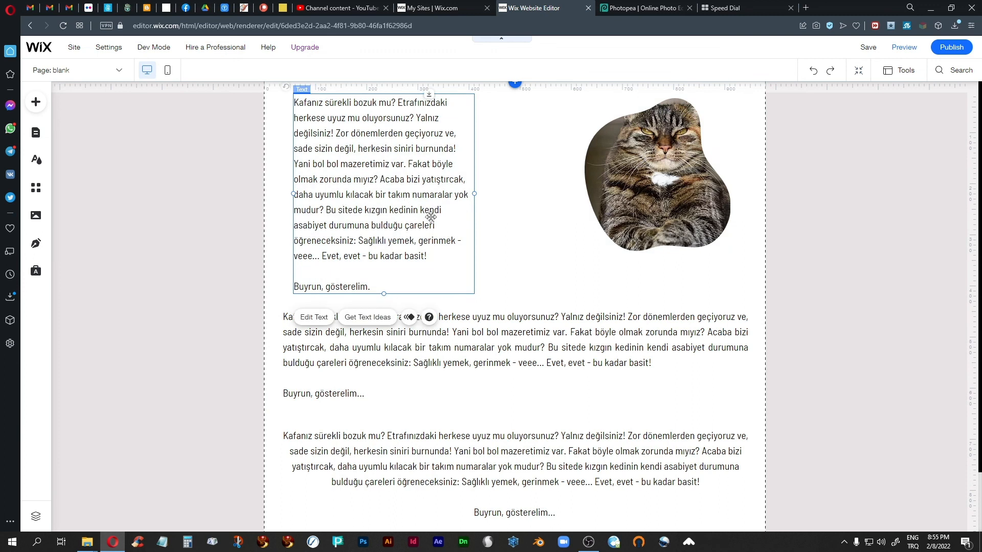
{"action": "key", "text": "ctrl+d"}
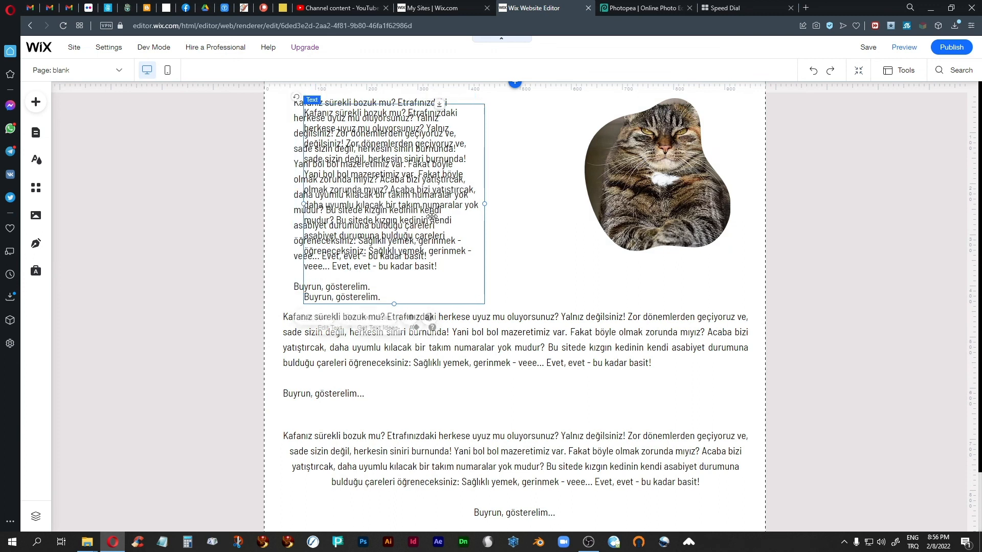
{"action": "left_click_drag", "start_coordinate": [435, 196], "coordinate": [163, 224]}
{"action": "left_click", "coordinate": [385, 167]}
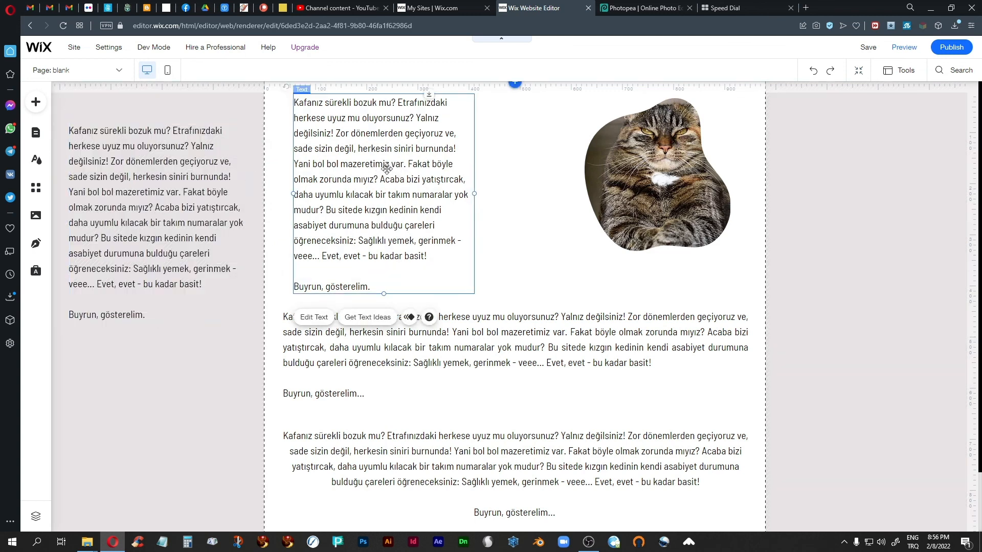
Move the left-aligned paragraph on the page close beside the cat image, without overlapping it, and deselect the paragraph.
{"action": "left_click_drag", "start_coordinate": [394, 164], "coordinate": [565, 166]}
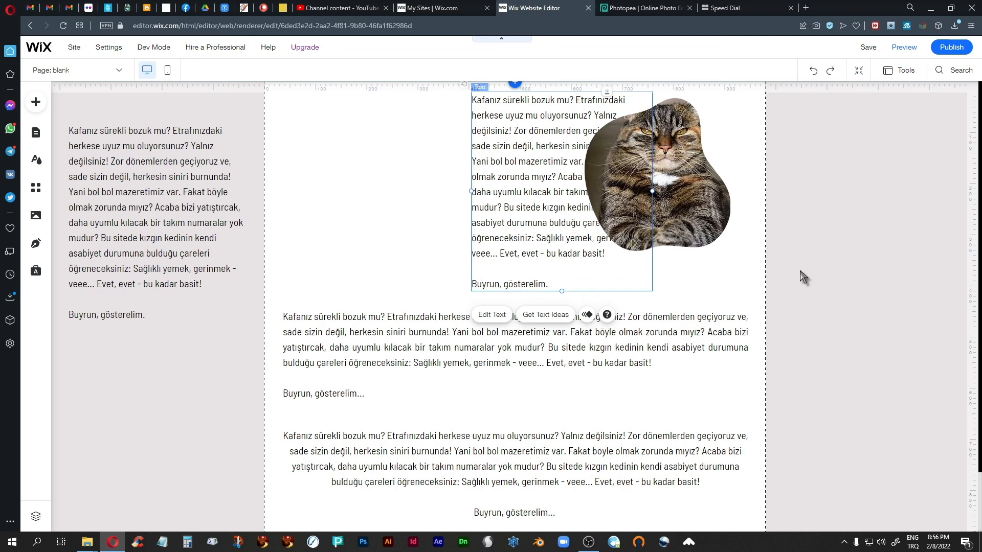
{"action": "left_click_drag", "start_coordinate": [526, 181], "coordinate": [459, 197]}
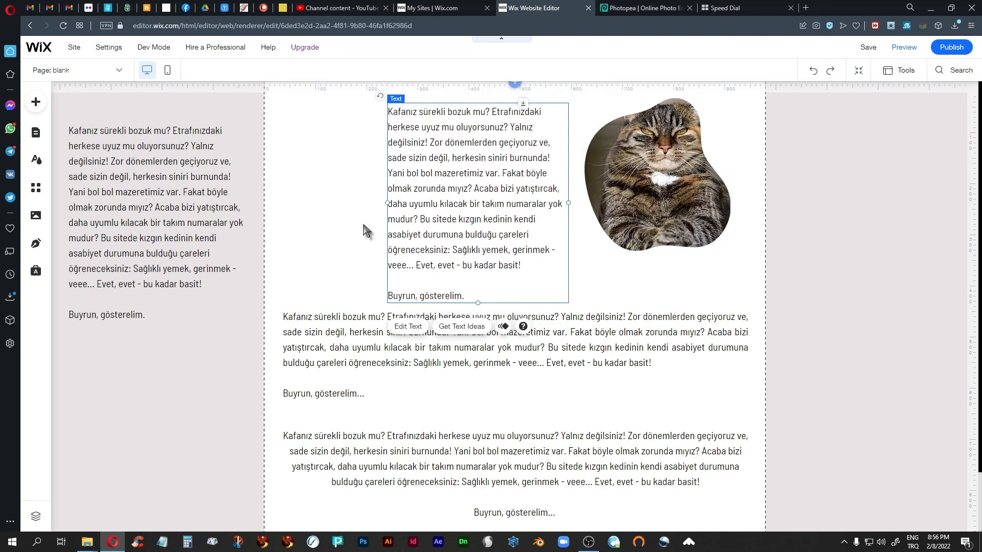
{"action": "left_click", "coordinate": [344, 227]}
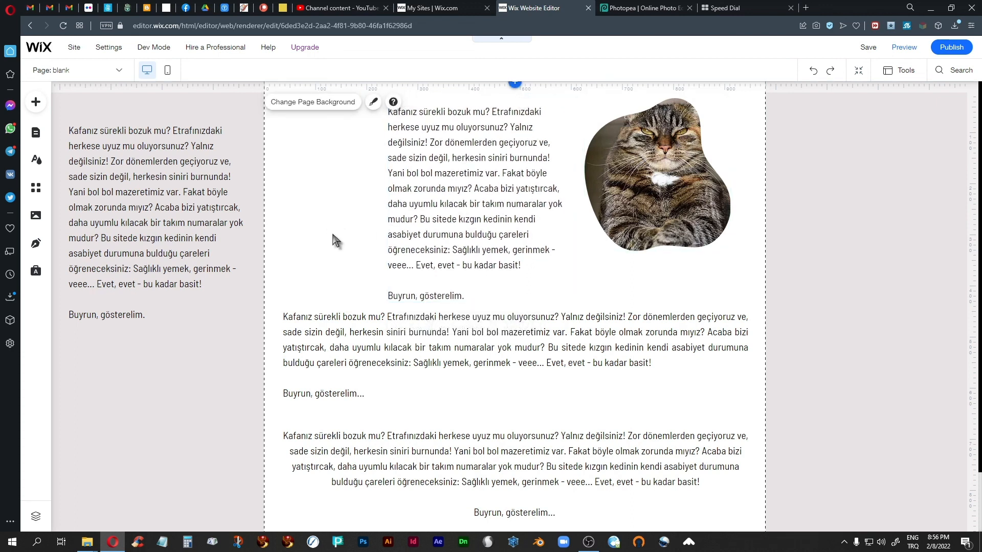
Shift the justified paragraph slightly down and the centered paragraph below it slightly to the right, and leave both deselected.
{"action": "left_click", "coordinate": [478, 358]}
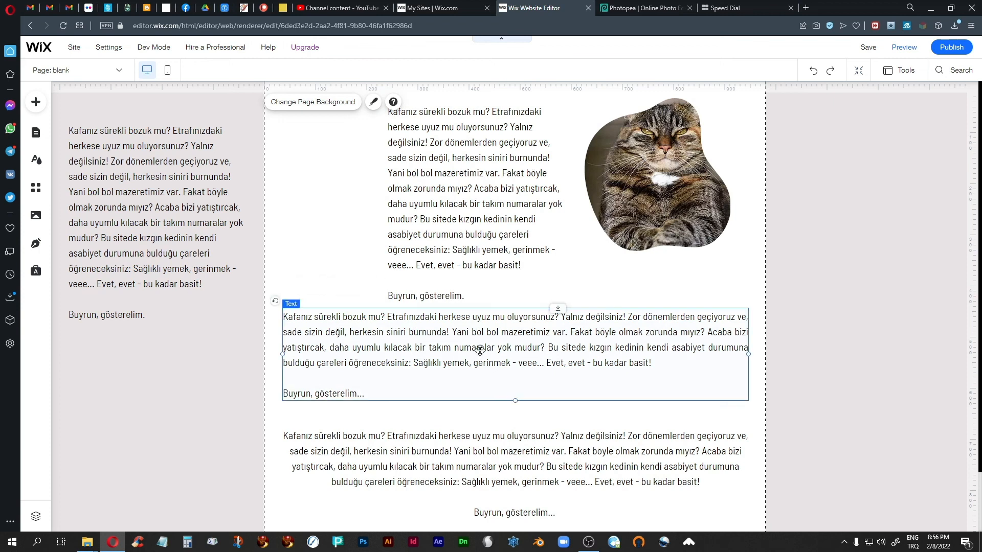
{"action": "left_click_drag", "start_coordinate": [477, 356], "coordinate": [478, 364]}
{"action": "left_click", "coordinate": [457, 457]}
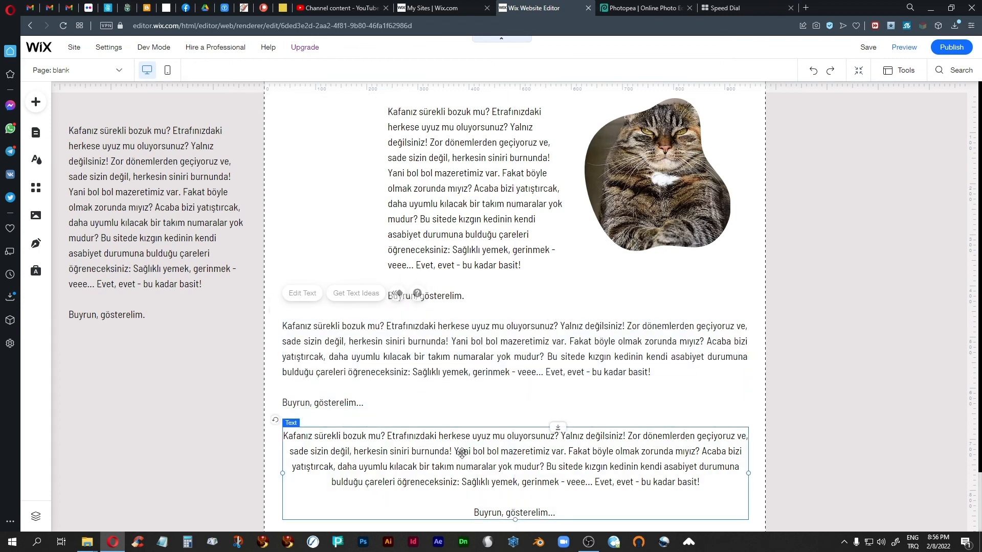
{"action": "left_click_drag", "start_coordinate": [454, 451], "coordinate": [458, 451]}
{"action": "left_click", "coordinate": [205, 381]}
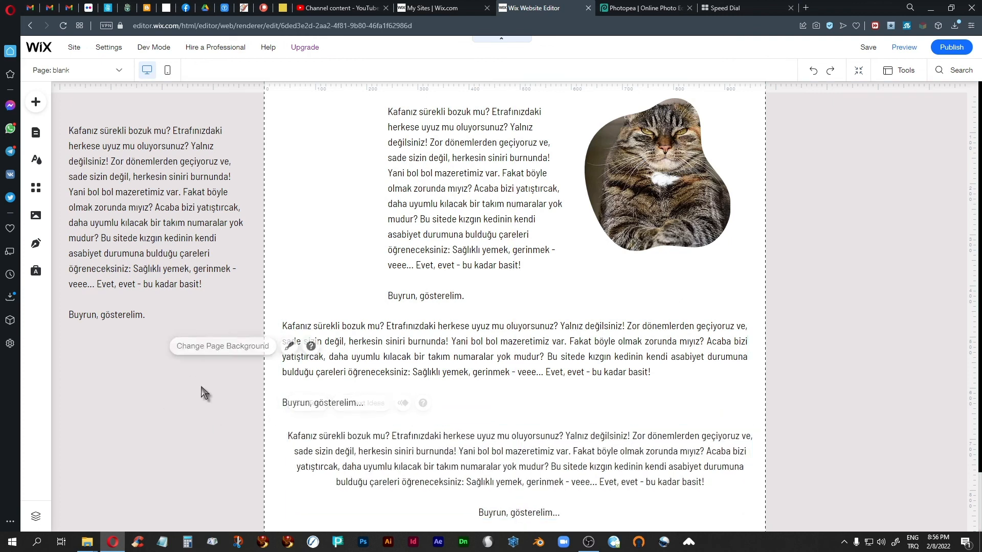
{"action": "left_click", "coordinate": [854, 235]}
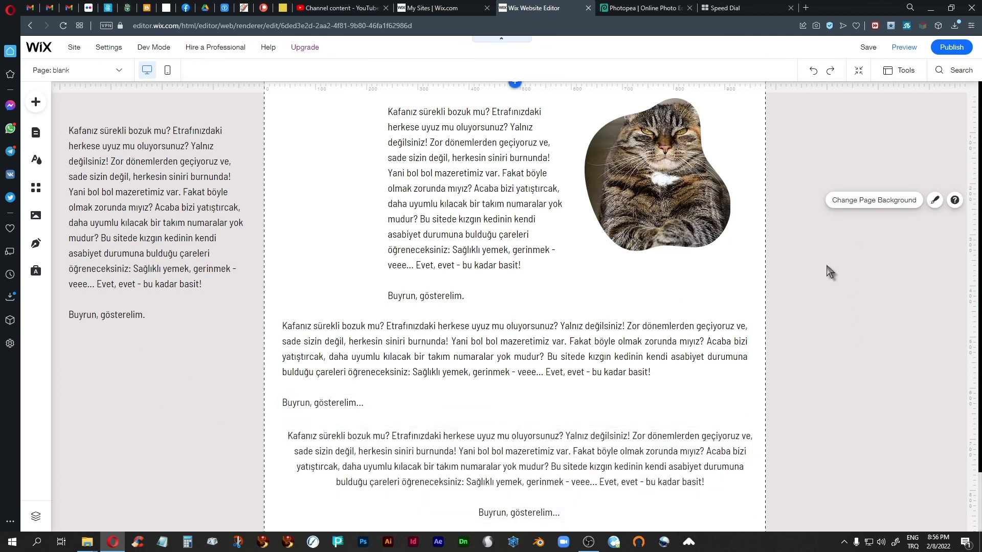